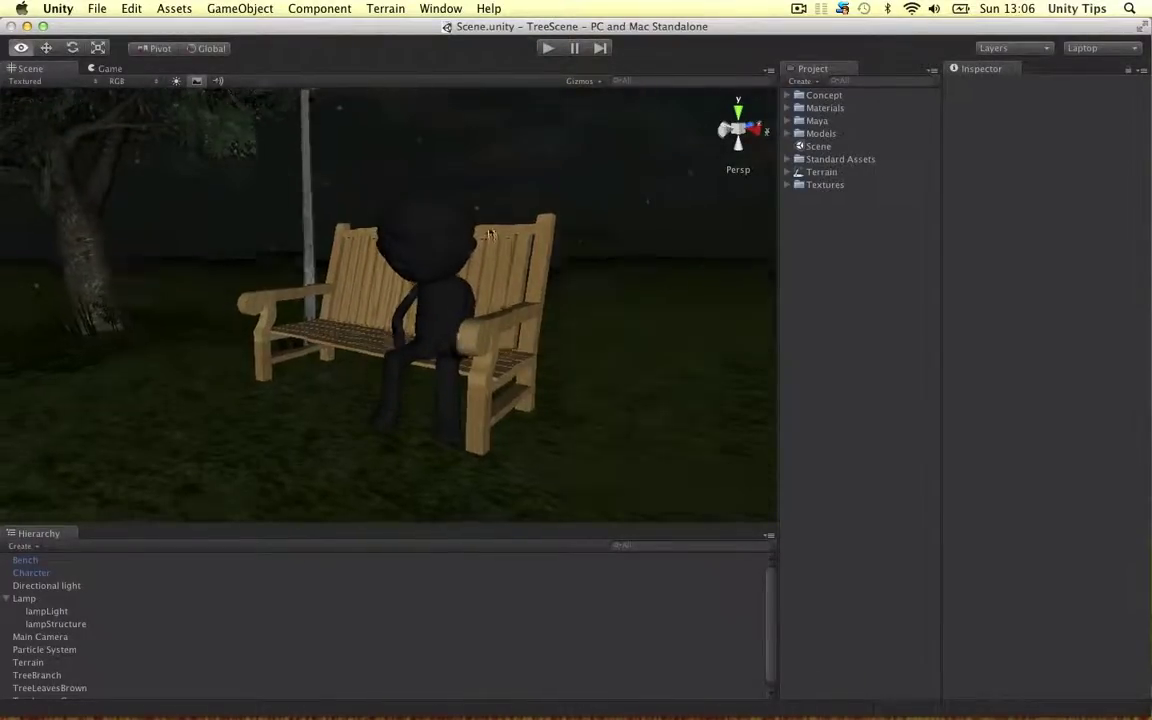
Examine the seated character on the bench in the Unity scene from the front, side and below
{"action": "left_click", "coordinate": [422, 270]}
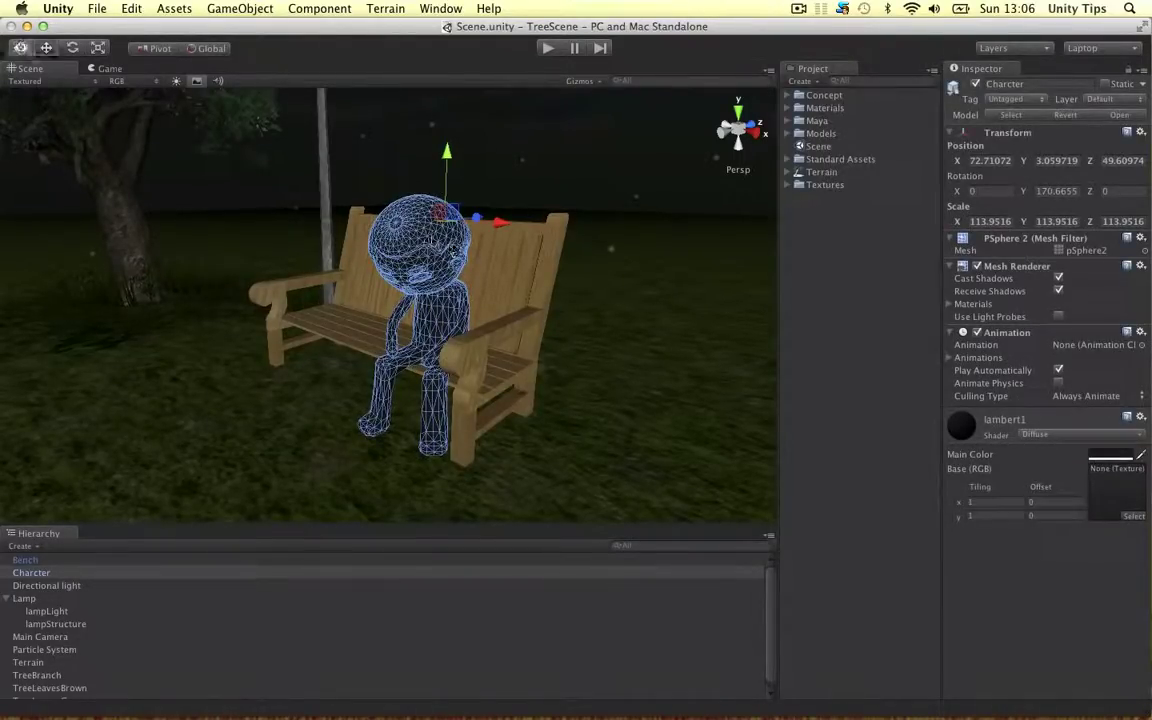
{"action": "left_click", "coordinate": [566, 134]}
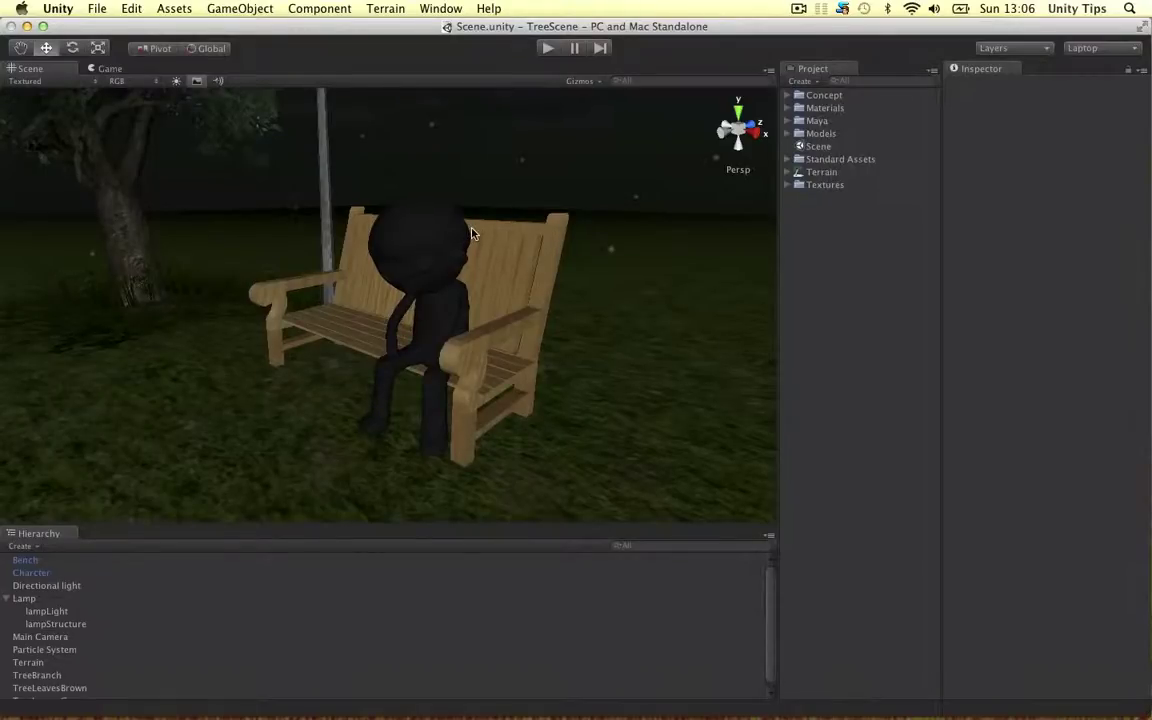
{"action": "left_click_drag", "start_coordinate": [301, 204], "coordinate": [409, 188], "text": "alt"}
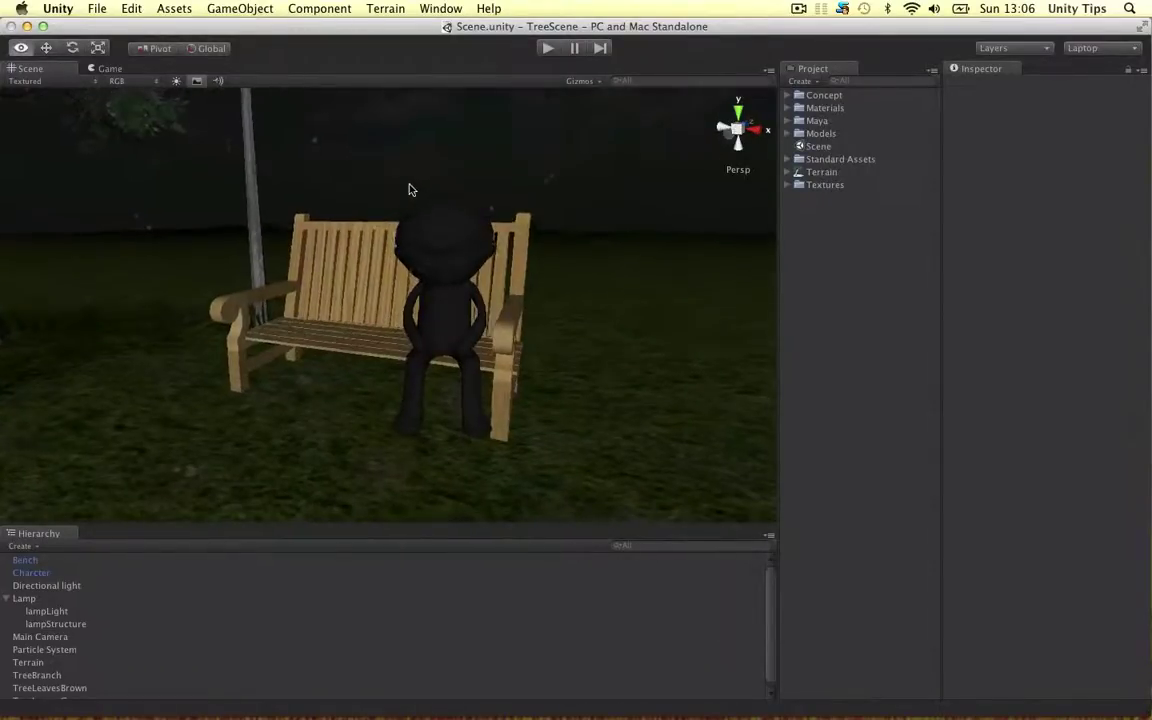
{"action": "left_click", "coordinate": [455, 238]}
{"action": "left_click_drag", "start_coordinate": [560, 230], "coordinate": [410, 228], "text": "alt"}
{"action": "scroll", "coordinate": [526, 227], "scroll_direction": "up", "scroll_amount": 5}
{"action": "scroll", "coordinate": [527, 212], "scroll_direction": "up", "scroll_amount": 5}
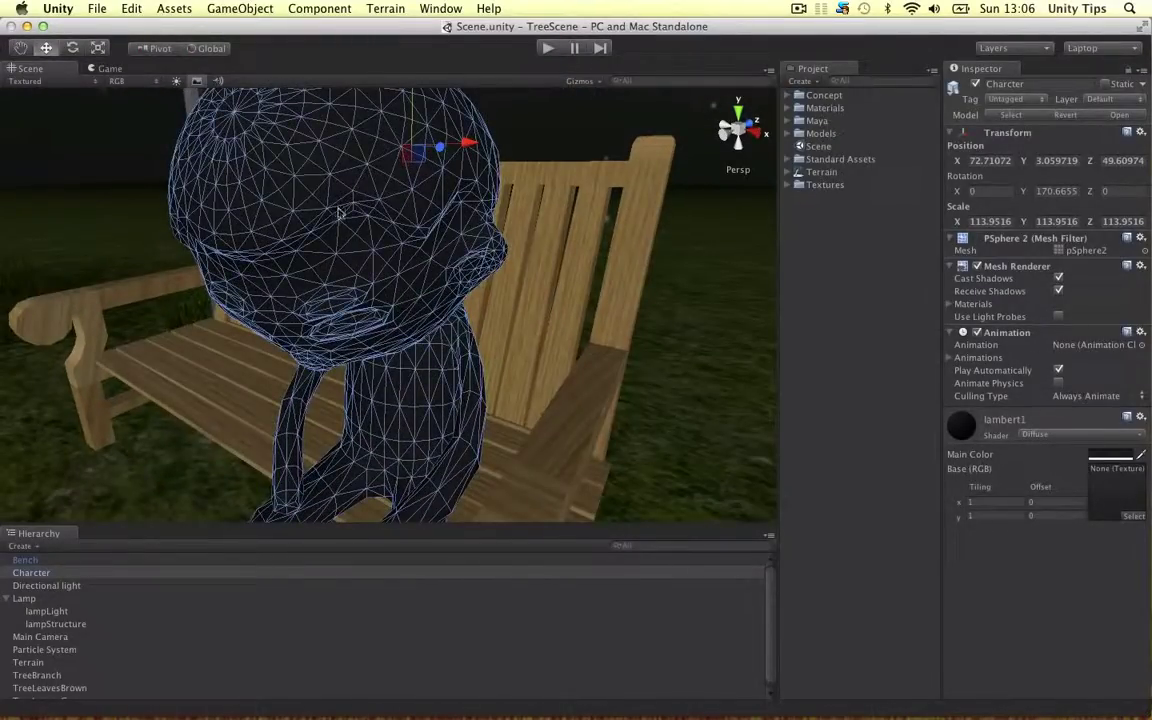
{"action": "scroll", "coordinate": [338, 213], "scroll_direction": "down", "scroll_amount": 5}
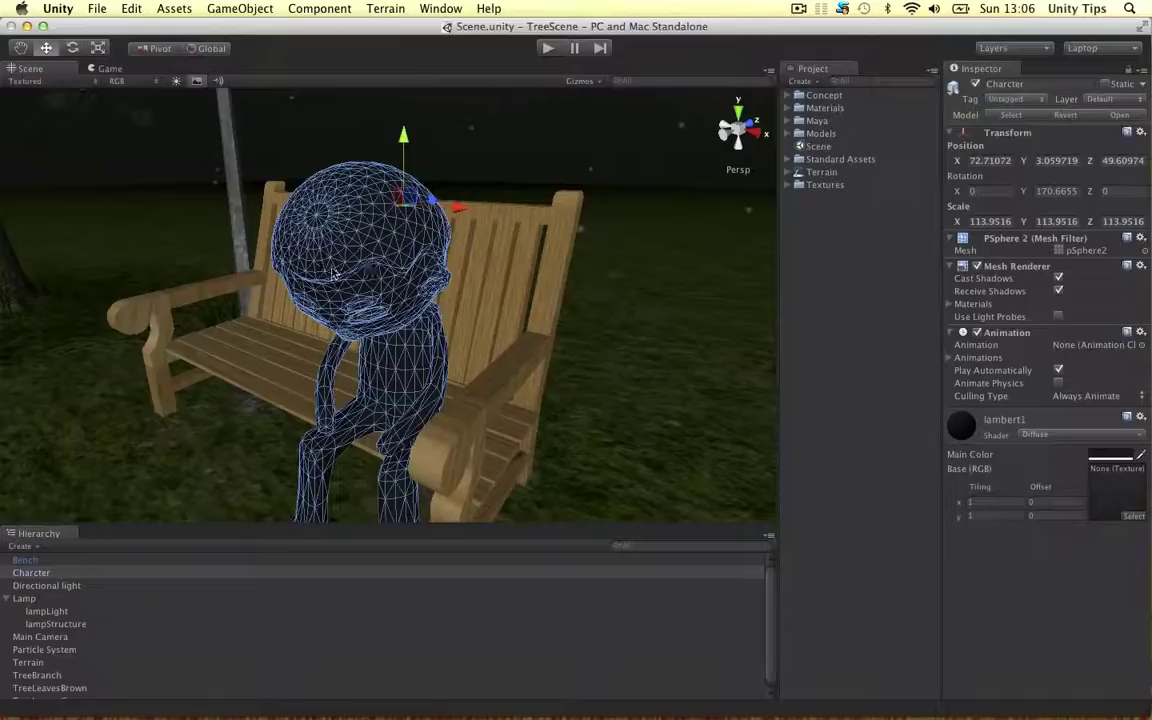
{"action": "left_click_drag", "start_coordinate": [393, 222], "coordinate": [443, 185], "text": "alt"}
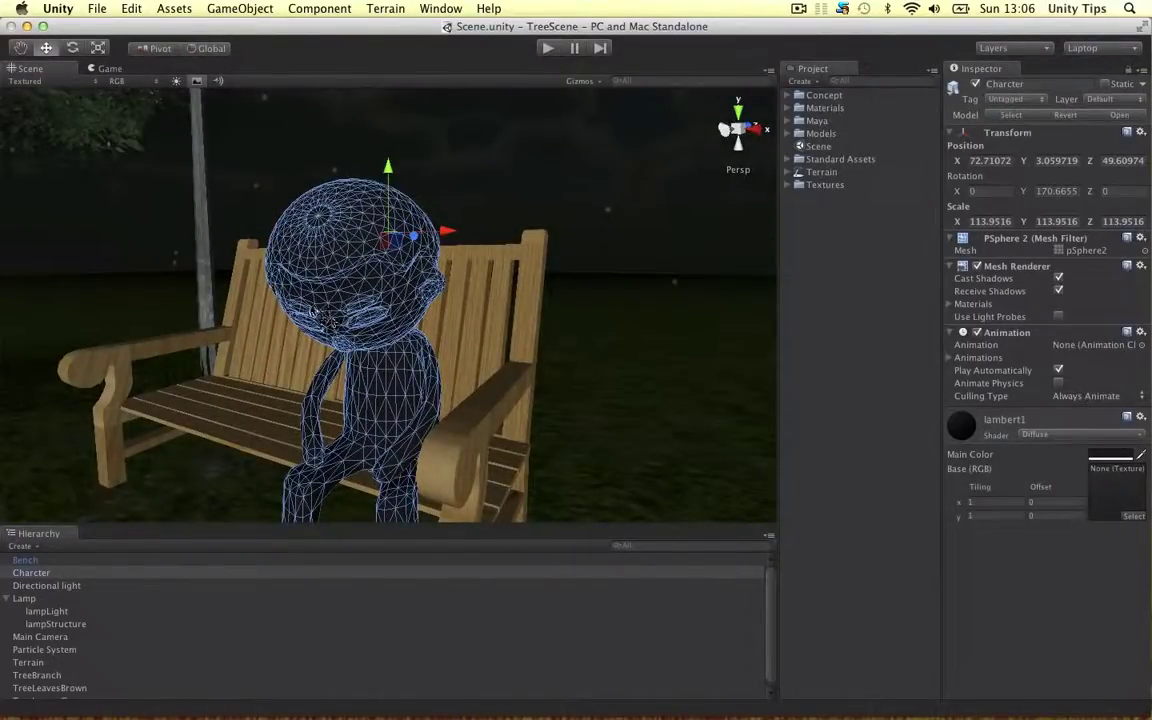
{"action": "left_click_drag", "start_coordinate": [350, 342], "coordinate": [400, 365], "text": "alt"}
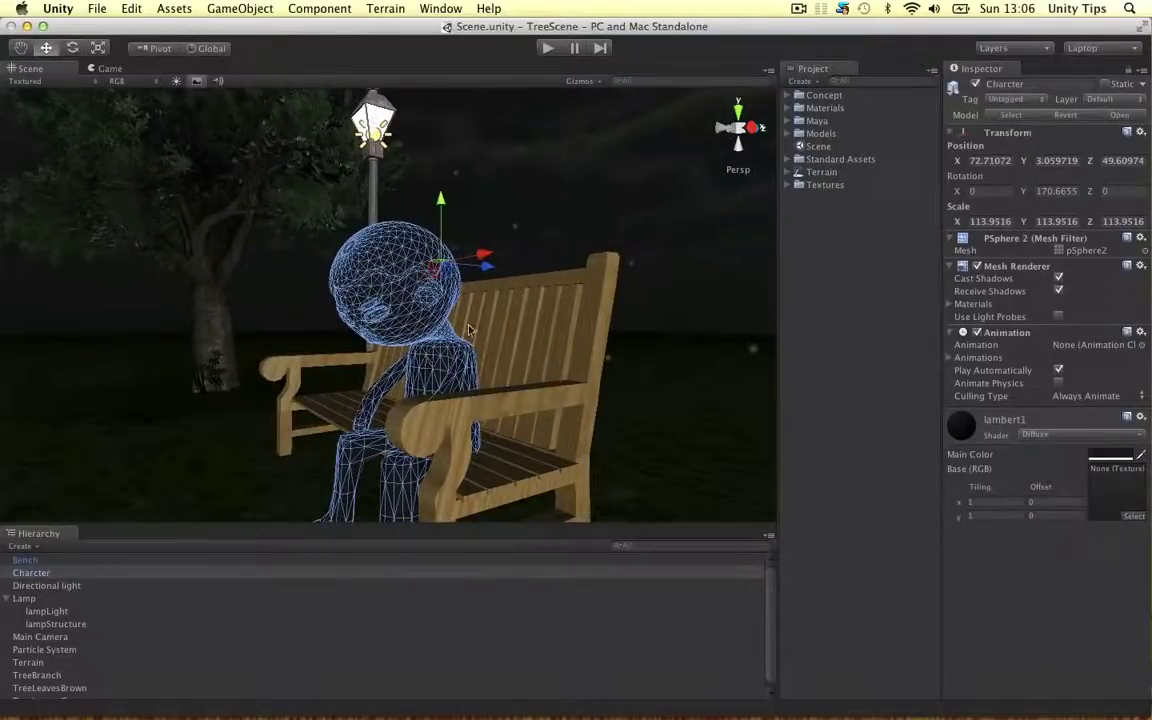
{"action": "left_click_drag", "start_coordinate": [400, 300], "coordinate": [438, 404], "text": "alt"}
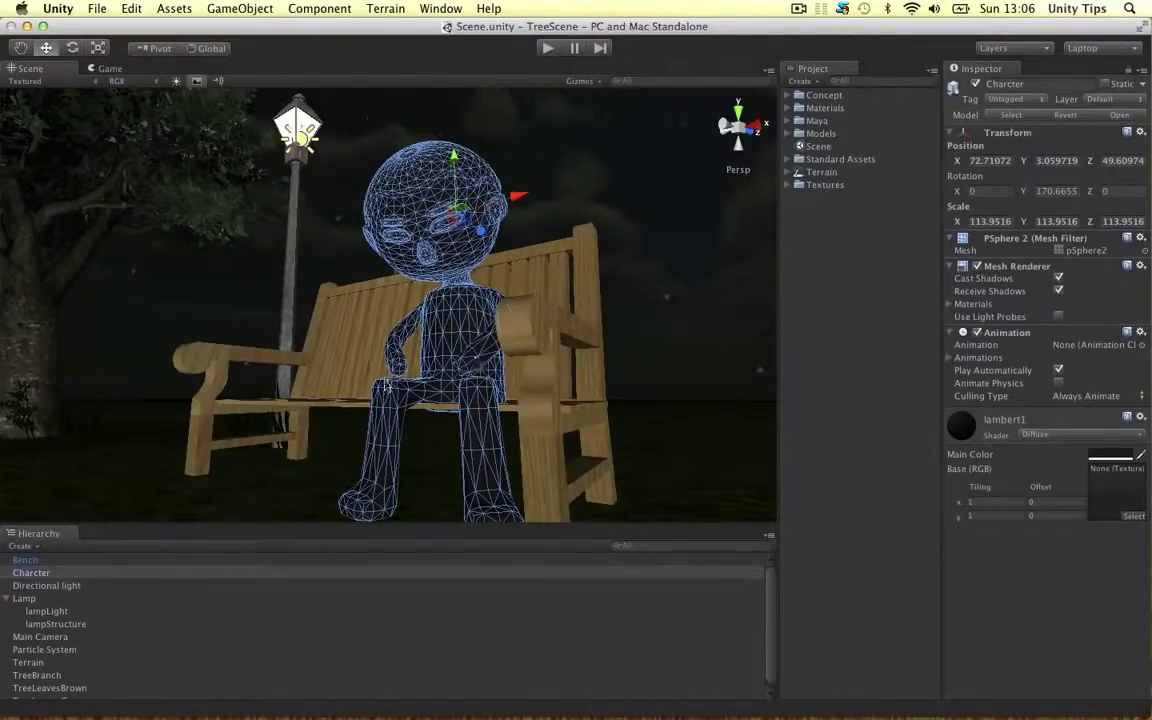
{"action": "left_click_drag", "start_coordinate": [387, 386], "coordinate": [427, 425], "text": "alt"}
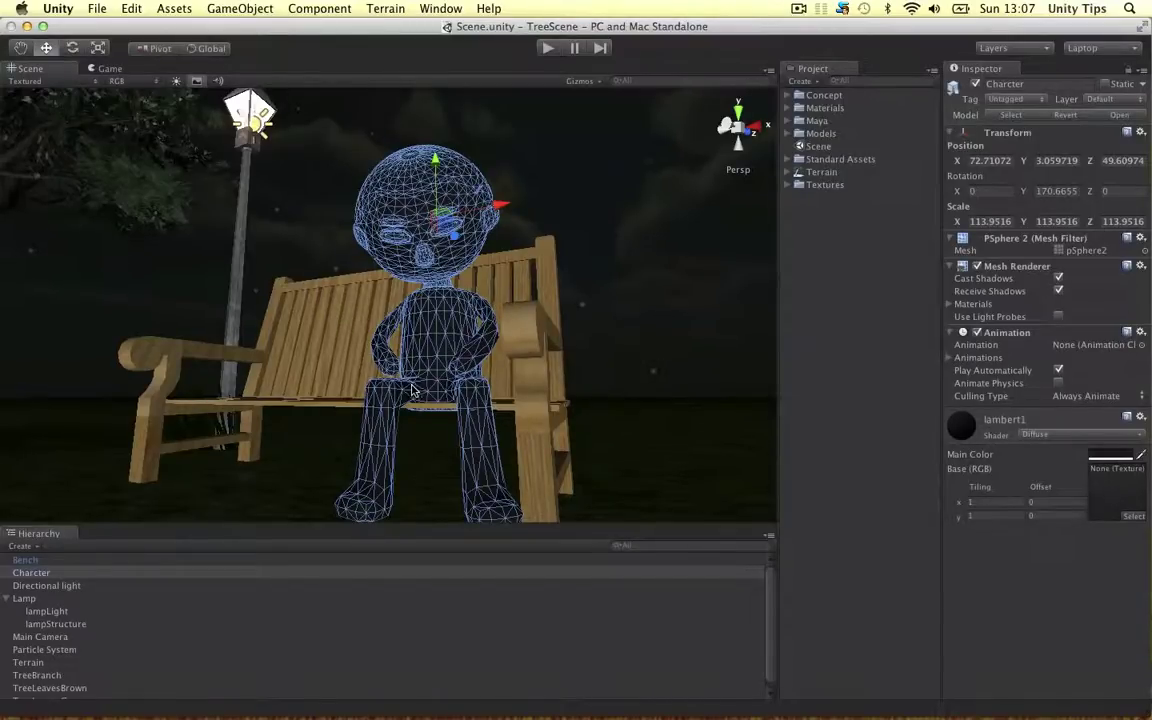
{"action": "left_click_drag", "start_coordinate": [428, 392], "coordinate": [393, 150], "text": "alt"}
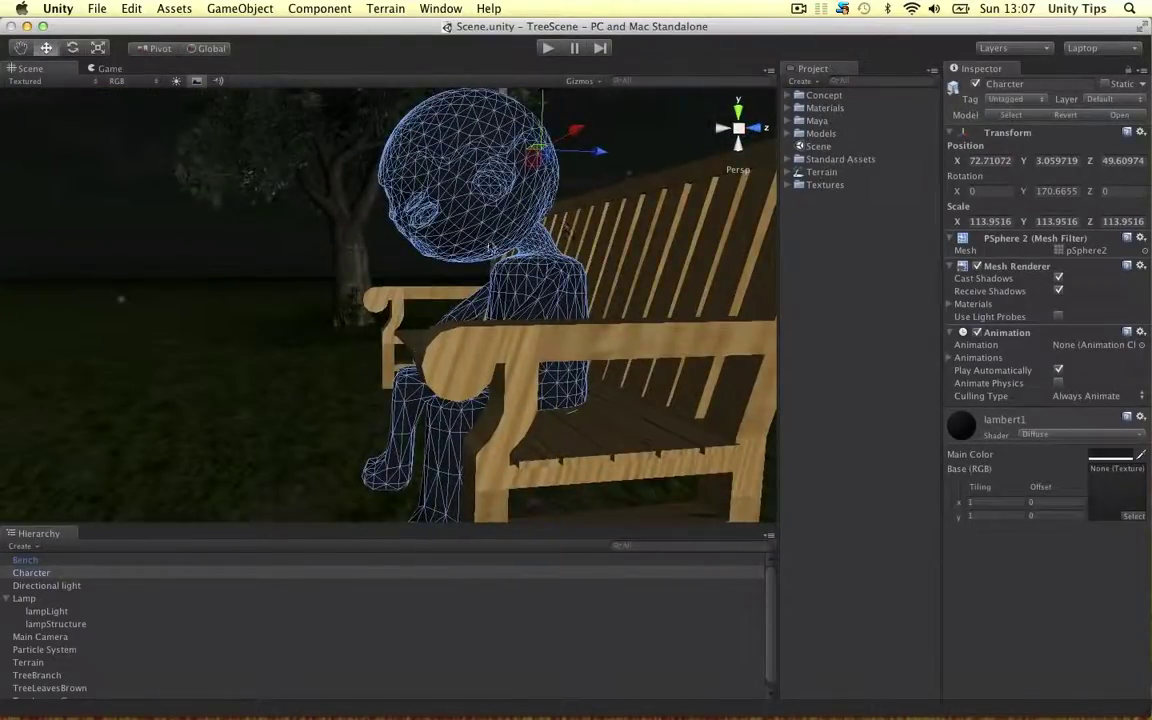
Switch to Maya and compare the low-poly seated character with its smoothed copy
{"action": "left_click", "coordinate": [303, 249]}
{"action": "left_click", "coordinate": [432, 201]}
{"action": "left_click_drag", "start_coordinate": [455, 200], "coordinate": [566, 196], "text": "alt"}
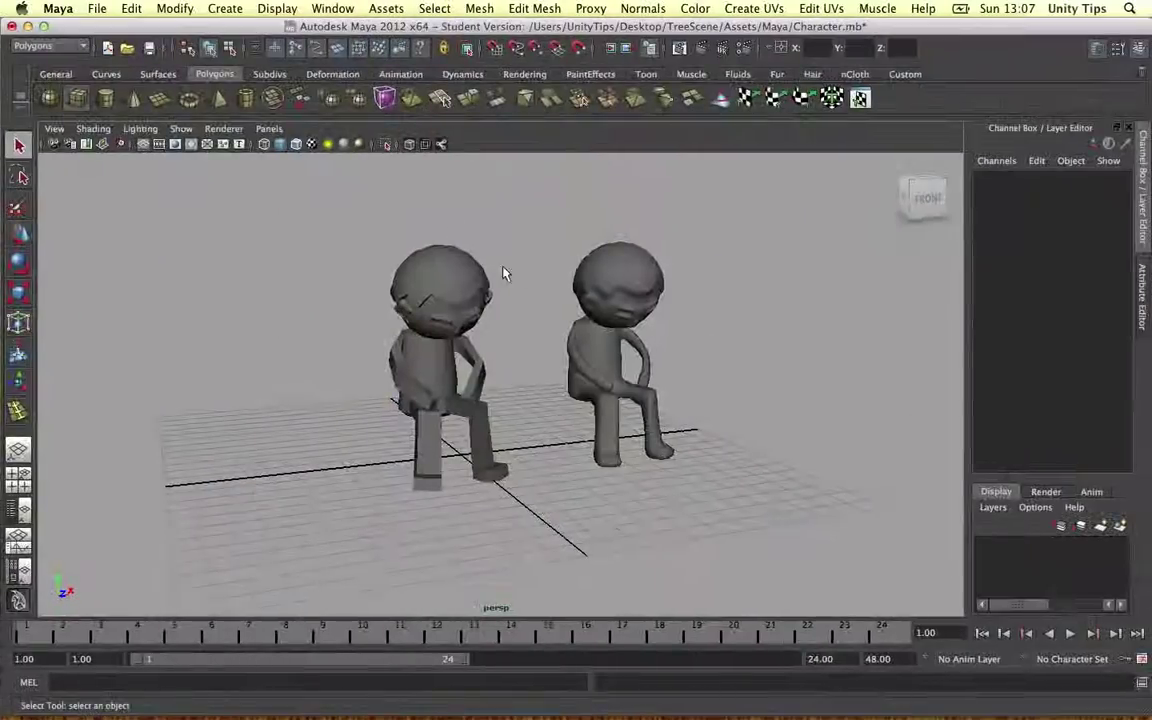
{"action": "left_click_drag", "start_coordinate": [634, 250], "coordinate": [535, 242], "text": "alt"}
{"action": "right_click_drag", "start_coordinate": [535, 242], "coordinate": [553, 257], "text": "alt"}
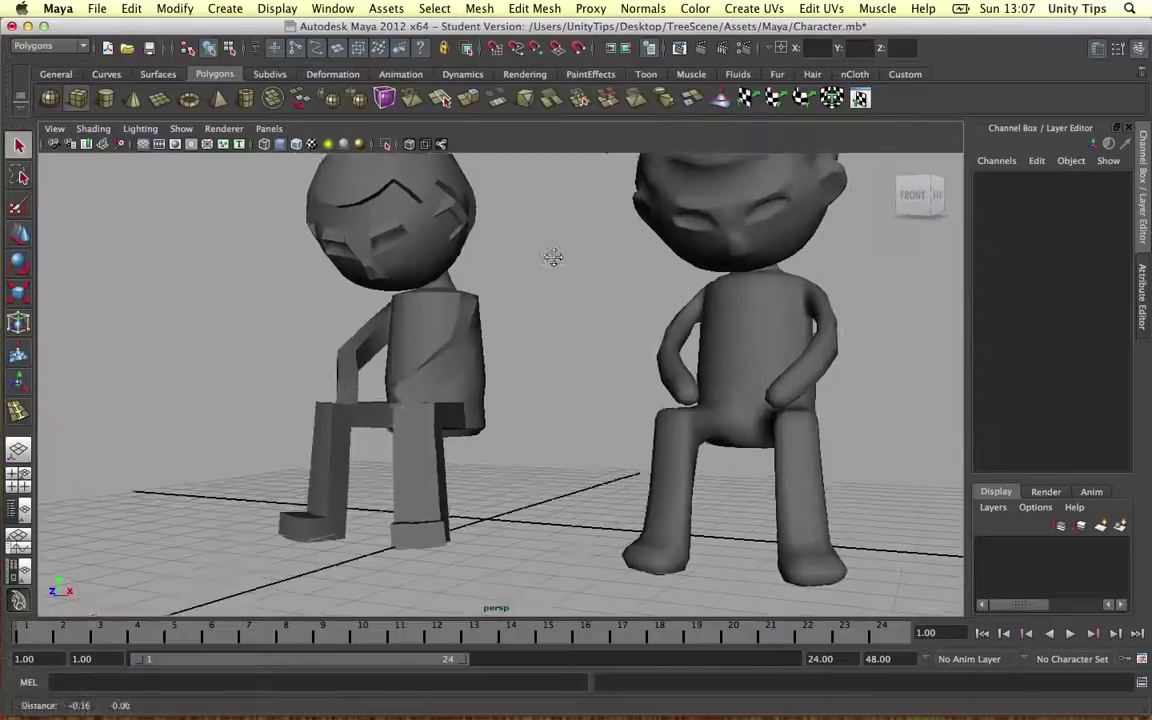
{"action": "middle_click_drag", "start_coordinate": [553, 257], "coordinate": [670, 285], "text": "alt"}
{"action": "left_click", "coordinate": [508, 238]}
{"action": "left_click", "coordinate": [408, 328]}
{"action": "left_click_drag", "start_coordinate": [408, 328], "coordinate": [290, 360], "text": "alt"}
{"action": "left_click", "coordinate": [417, 298]}
{"action": "scroll", "coordinate": [411, 311], "scroll_direction": "down", "scroll_amount": 5}
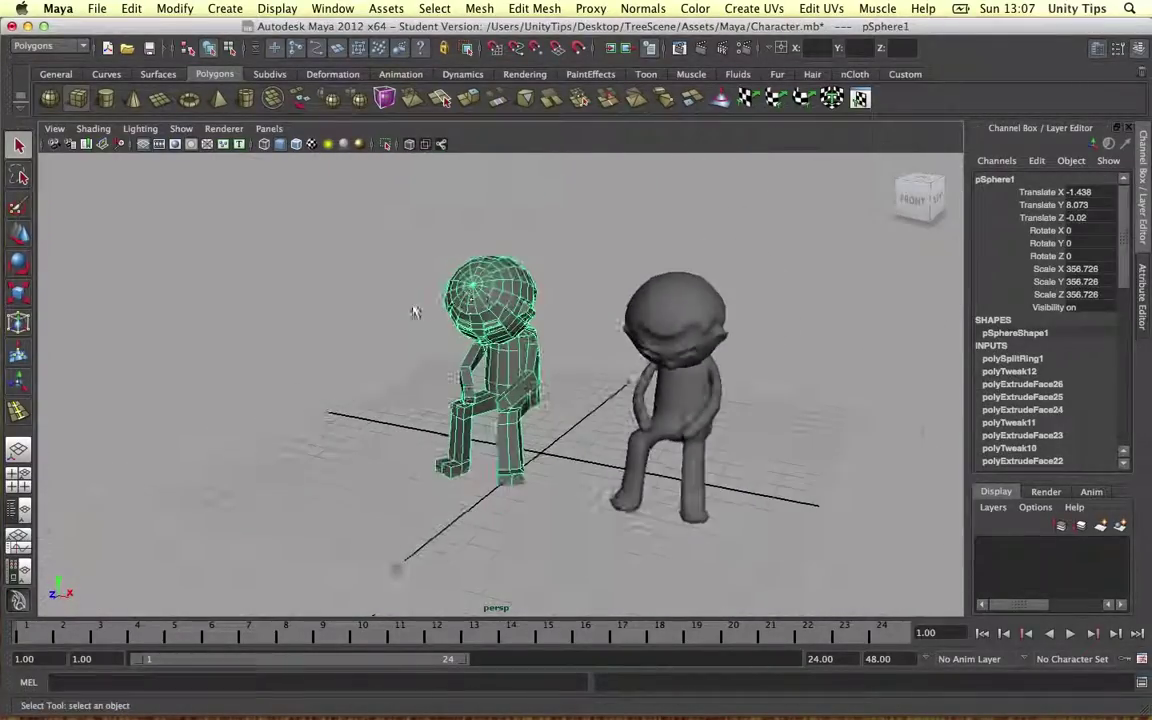
{"action": "middle_click_drag", "start_coordinate": [452, 305], "coordinate": [520, 300], "text": "alt"}
{"action": "left_click", "coordinate": [278, 283]}
Create a polygon sphere with a radius of about 4.2 beside the characters and set its axis and height subdivisions to 15
{"action": "left_click", "coordinate": [49, 97]}
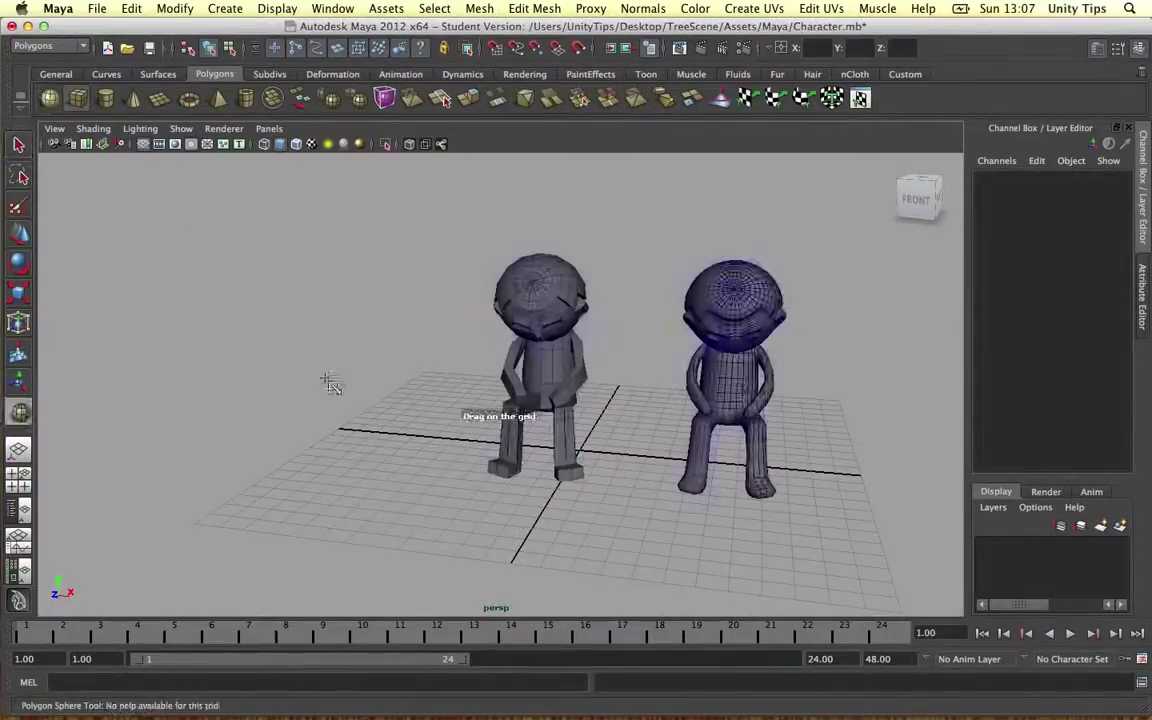
{"action": "mouse_move", "coordinate": [318, 374]}
{"action": "left_mouse_down"}
{"action": "mouse_move", "coordinate": [345, 398]}
{"action": "mouse_move", "coordinate": [334, 386]}
{"action": "left_mouse_up"}
{"action": "key", "text": "w"}
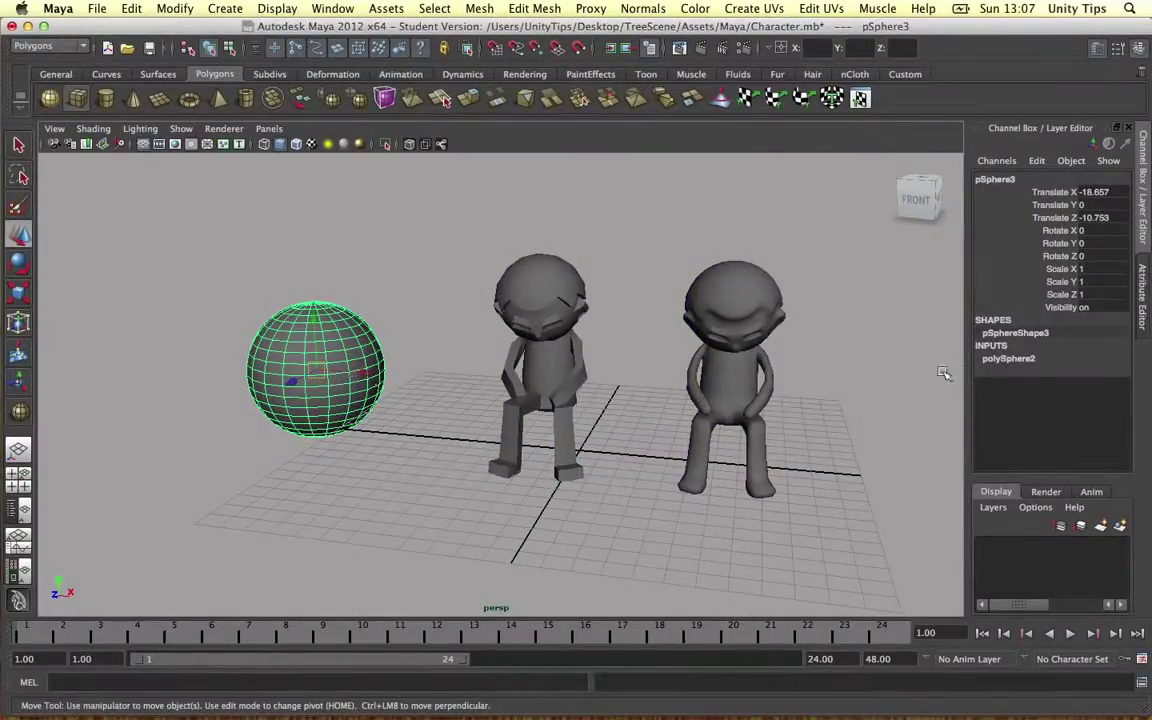
{"action": "left_click", "coordinate": [986, 360]}
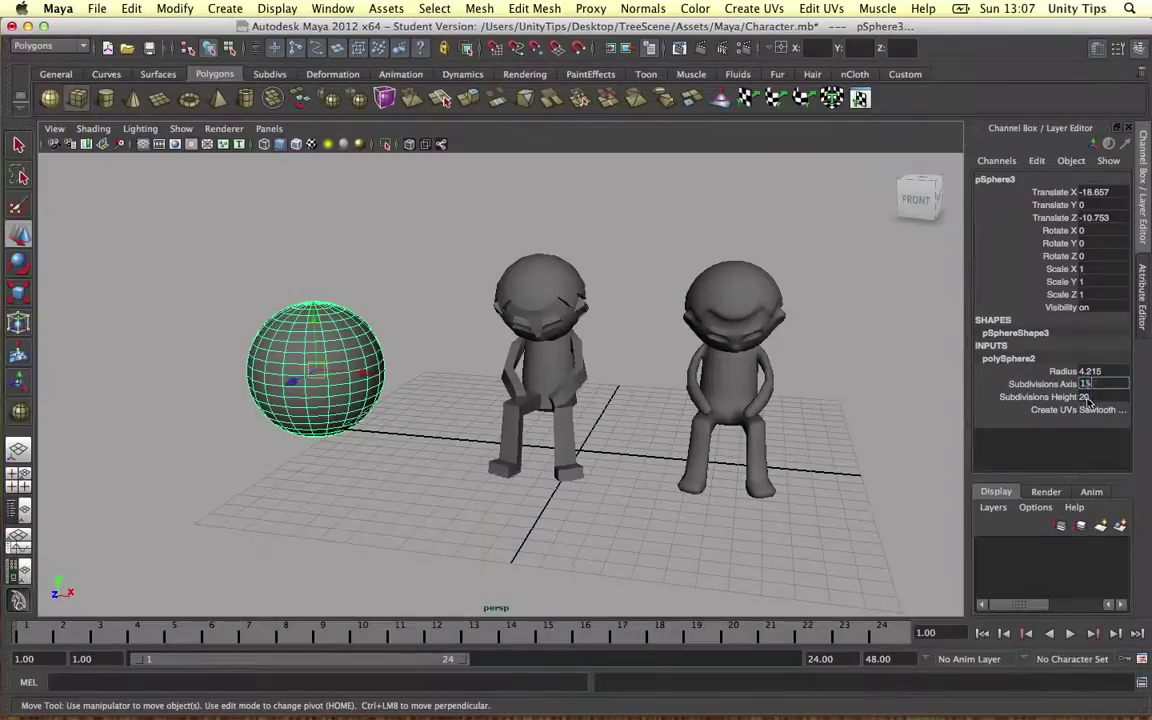
{"action": "type", "text": "15"}
{"action": "left_click", "coordinate": [1088, 398]}
Move the sphere next to the low-poly character at about X -8.5, Z 0.9, scale it uniformly to about 0.857 and raise it above the grid
{"action": "left_click_drag", "start_coordinate": [318, 318], "coordinate": [321, 268]}
{"action": "left_click_drag", "start_coordinate": [362, 321], "coordinate": [404, 326]}
{"action": "left_click_drag", "start_coordinate": [418, 372], "coordinate": [363, 314], "text": "alt"}
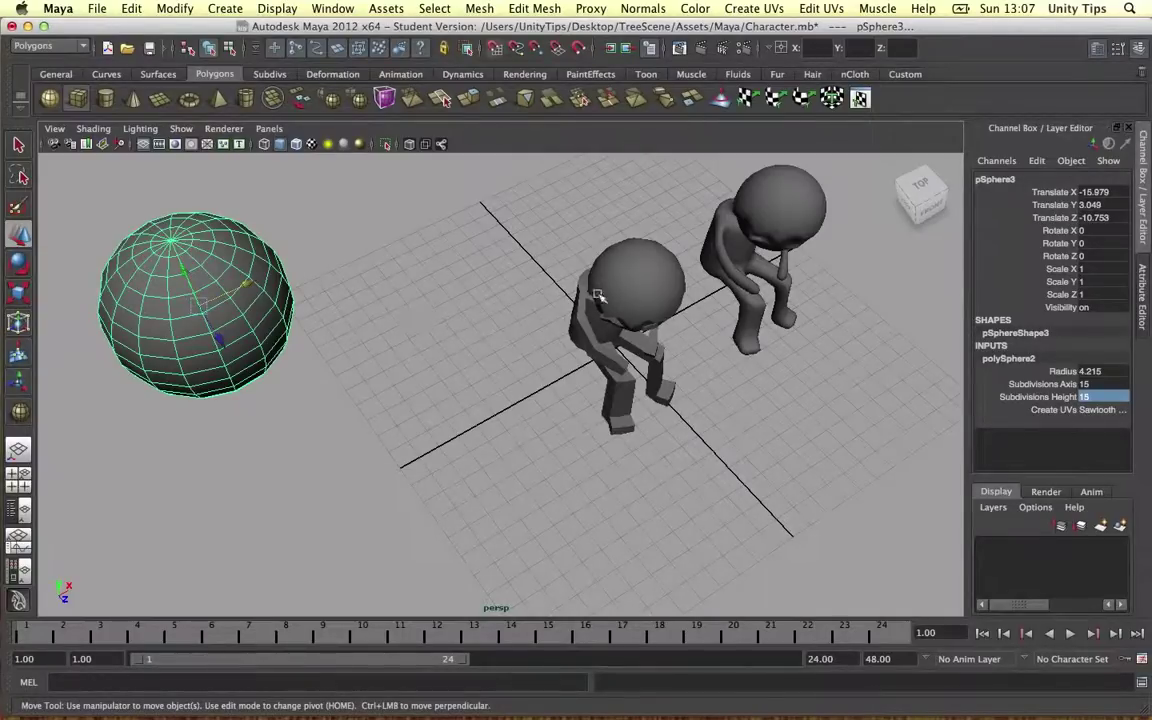
{"action": "middle_click_drag", "start_coordinate": [598, 294], "coordinate": [648, 330]}
{"action": "left_click_drag", "start_coordinate": [648, 330], "coordinate": [450, 387], "text": "alt"}
{"action": "key", "text": "r"}
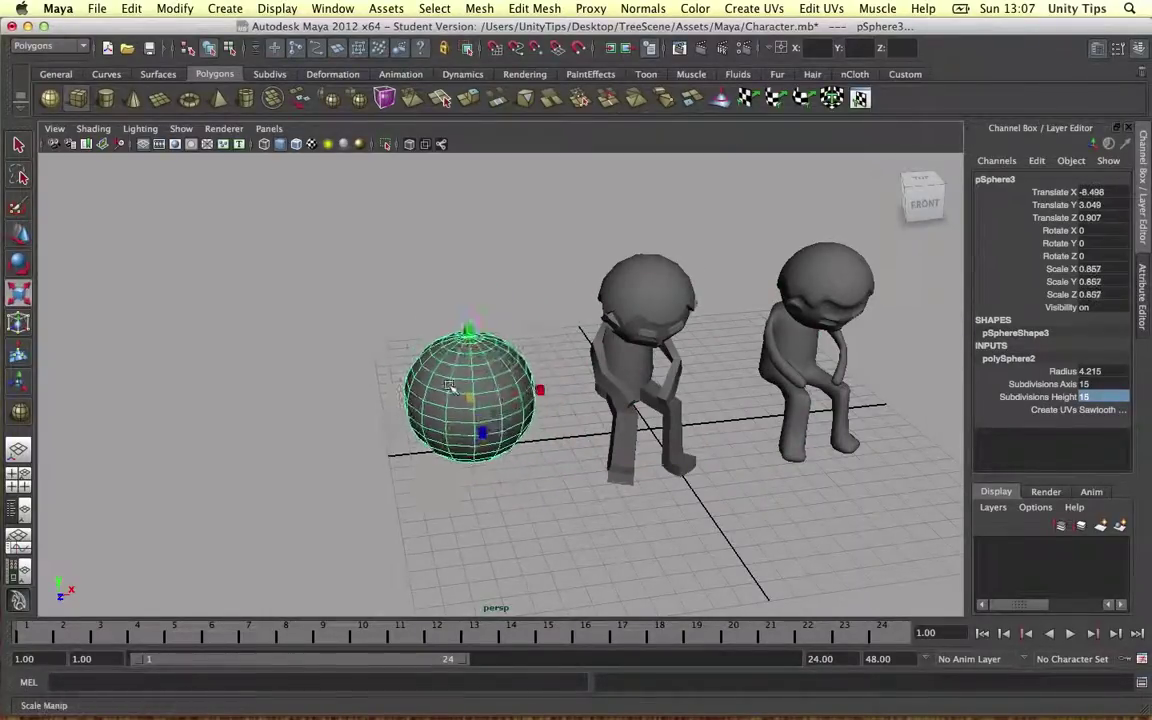
{"action": "key", "text": "w"}
{"action": "left_click_drag", "start_coordinate": [470, 338], "coordinate": [470, 303]}
Paint-select the faces over the upper part of the sphere and extrude them outward as a hair cap scaled to about 1.131
{"action": "left_click", "coordinate": [19, 205]}
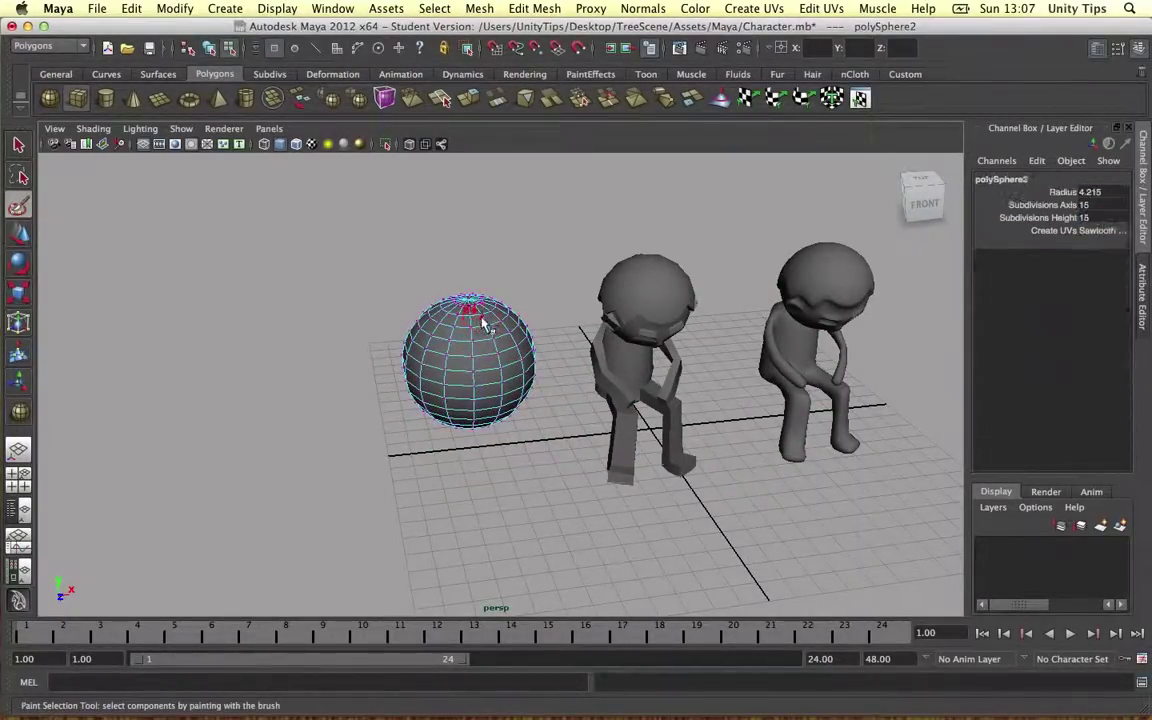
{"action": "right_click_drag", "start_coordinate": [482, 323], "coordinate": [481, 356]}
{"action": "left_click_drag", "start_coordinate": [680, 316], "coordinate": [618, 342], "text": "alt"}
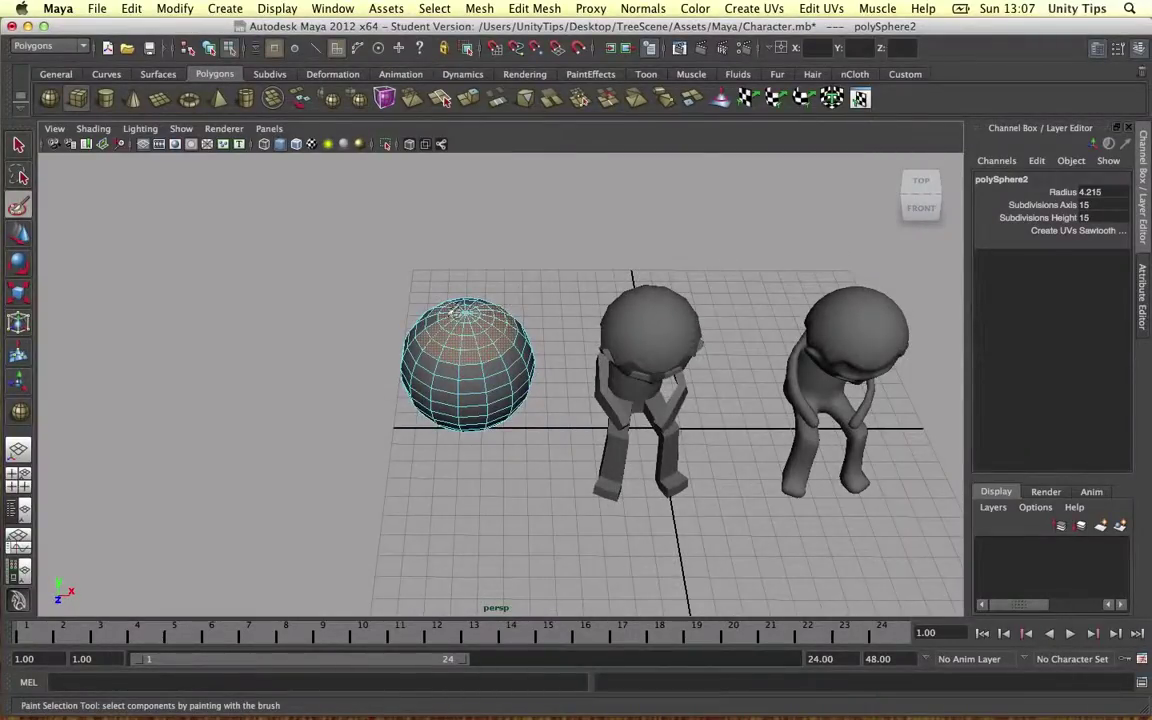
{"action": "left_click_drag", "start_coordinate": [470, 315], "coordinate": [440, 325]}
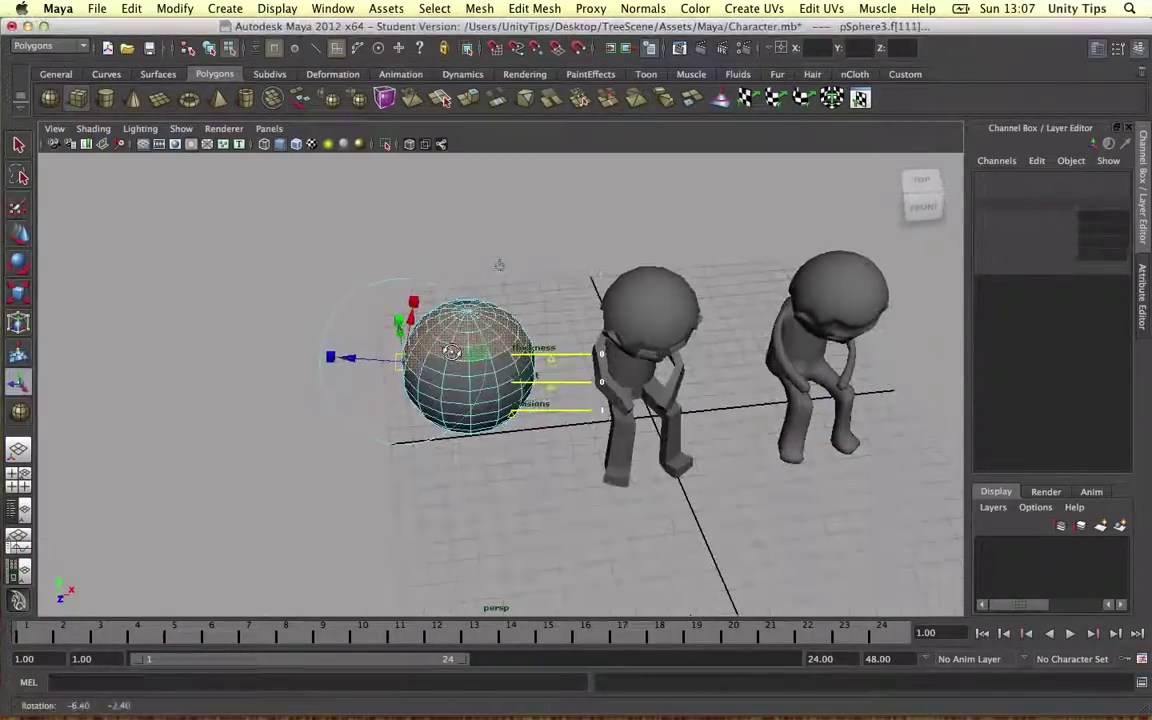
{"action": "left_click", "coordinate": [506, 271]}
{"action": "key", "text": "super+z"}
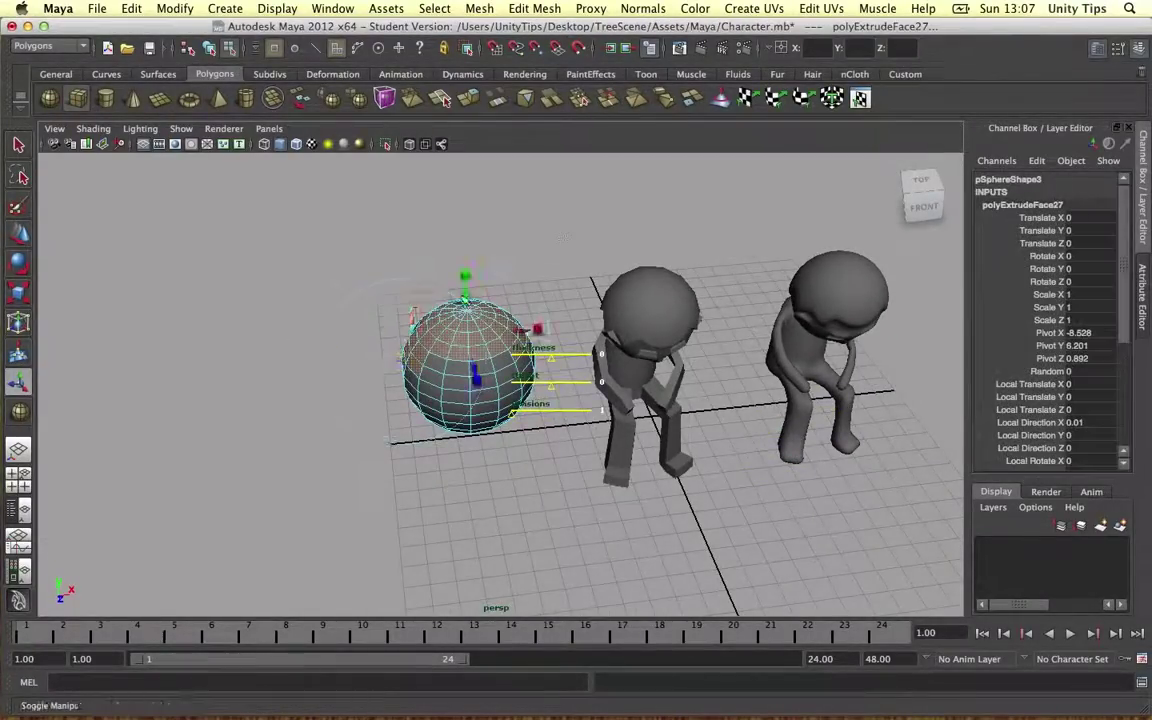
{"action": "left_click", "coordinate": [498, 267]}
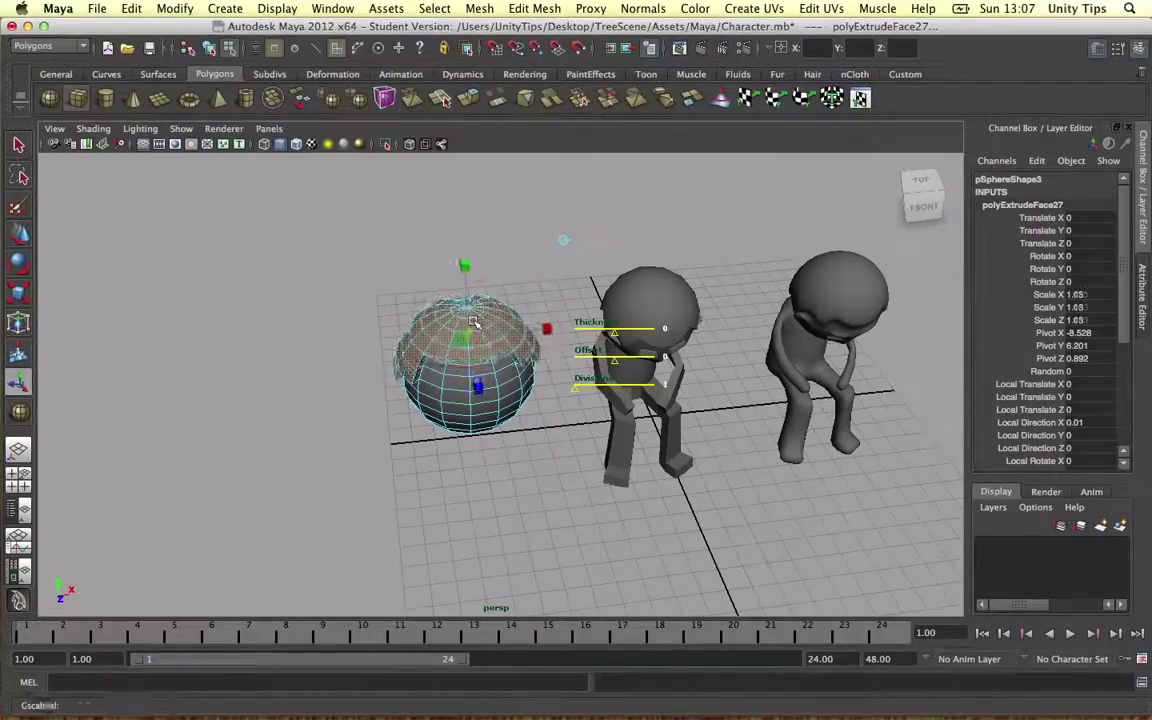
Select two separated faces on the front of the sphere below the hair for the eyes and scale them wider horizontally
{"action": "left_click_drag", "start_coordinate": [326, 376], "coordinate": [380, 285], "text": "alt"}
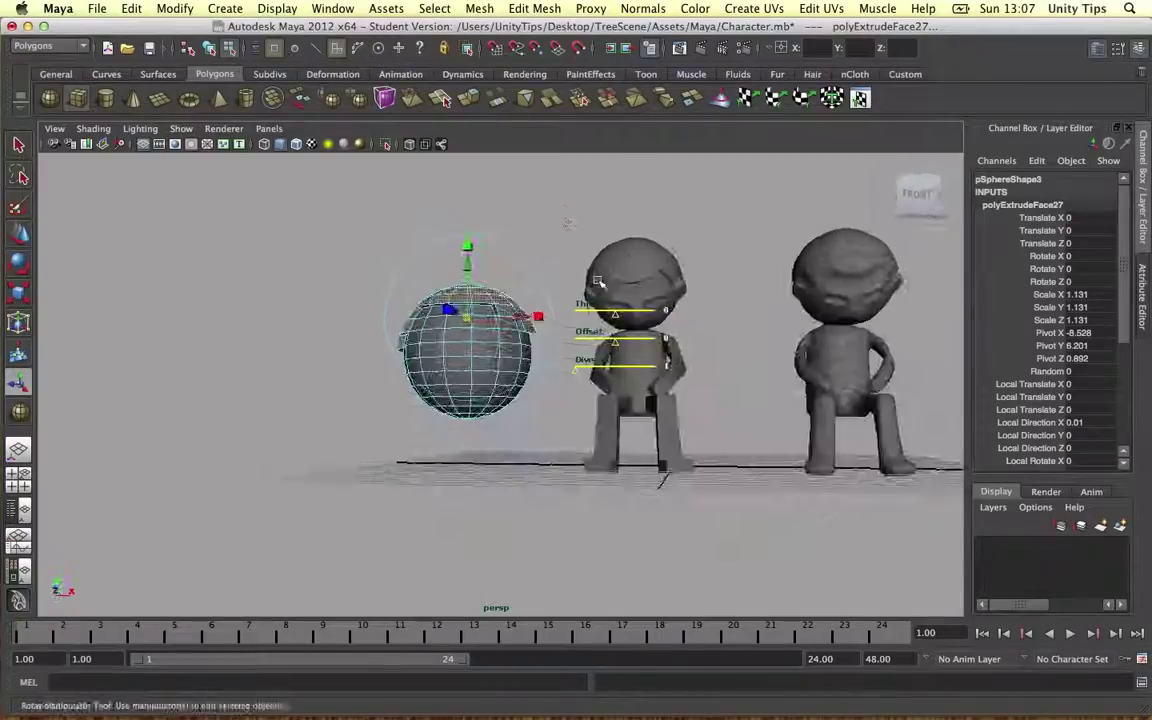
{"action": "scroll", "coordinate": [586, 316], "scroll_direction": "up", "scroll_amount": 5}
{"action": "middle_click_drag", "start_coordinate": [704, 296], "coordinate": [719, 264], "text": "alt"}
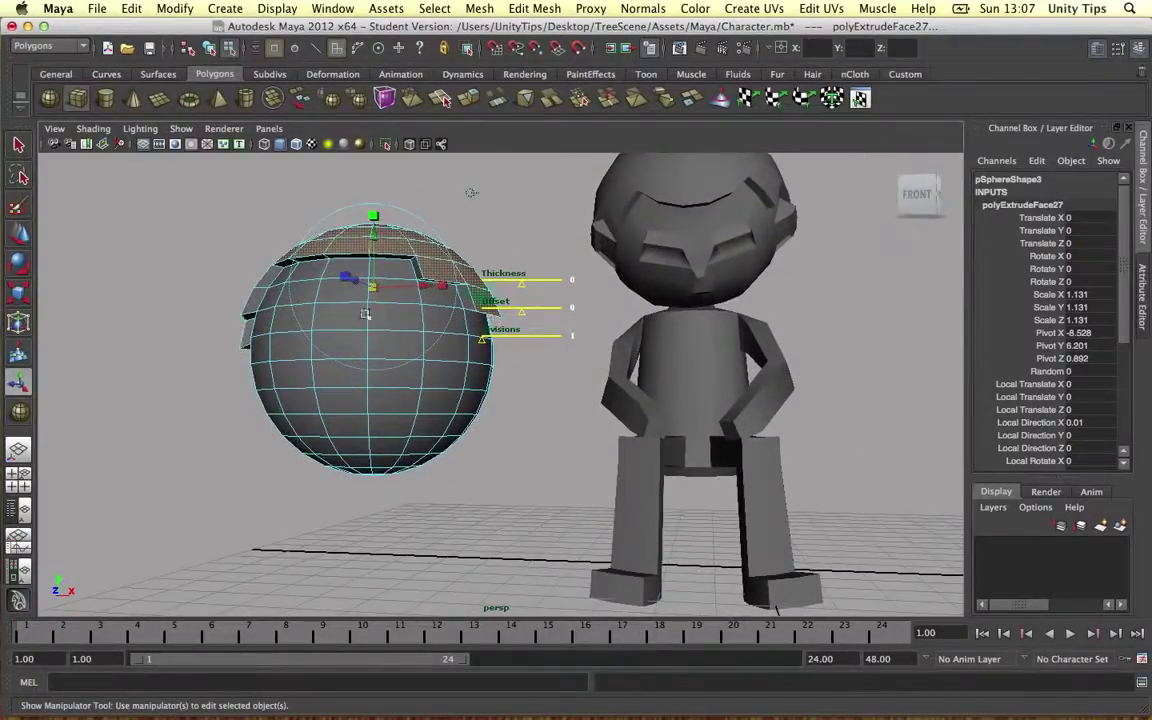
{"action": "left_click", "coordinate": [417, 320]}
{"action": "left_click", "coordinate": [303, 320], "text": "shift"}
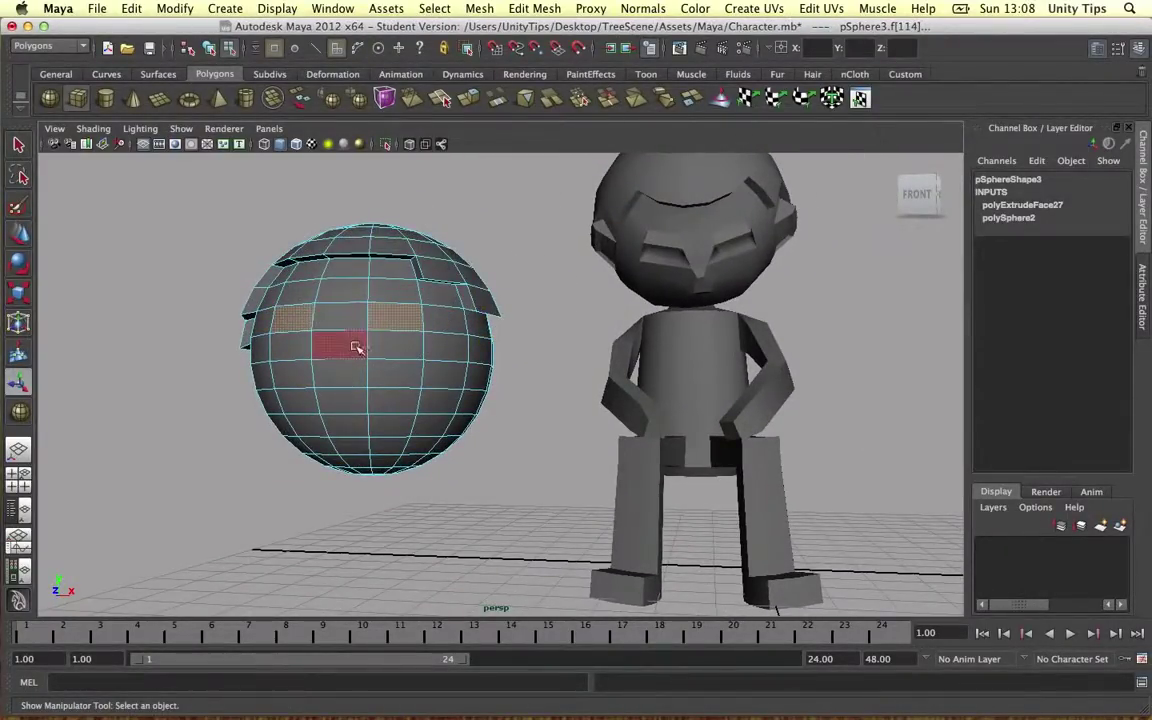
{"action": "key", "text": "r"}
{"action": "left_click_drag", "start_coordinate": [340, 319], "coordinate": [357, 316]}
{"action": "key", "text": "w"}
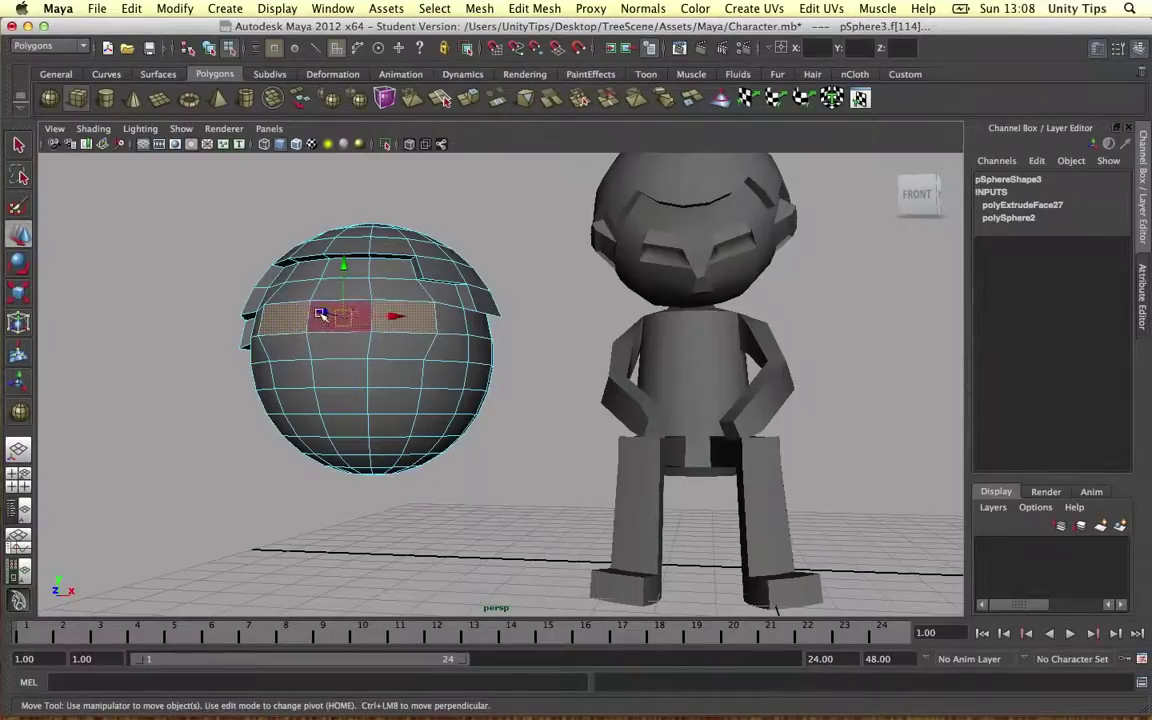
Extrude the two eye faces inward by about 0.267 to form recessed sockets
{"action": "key", "text": "ctrl+e"}
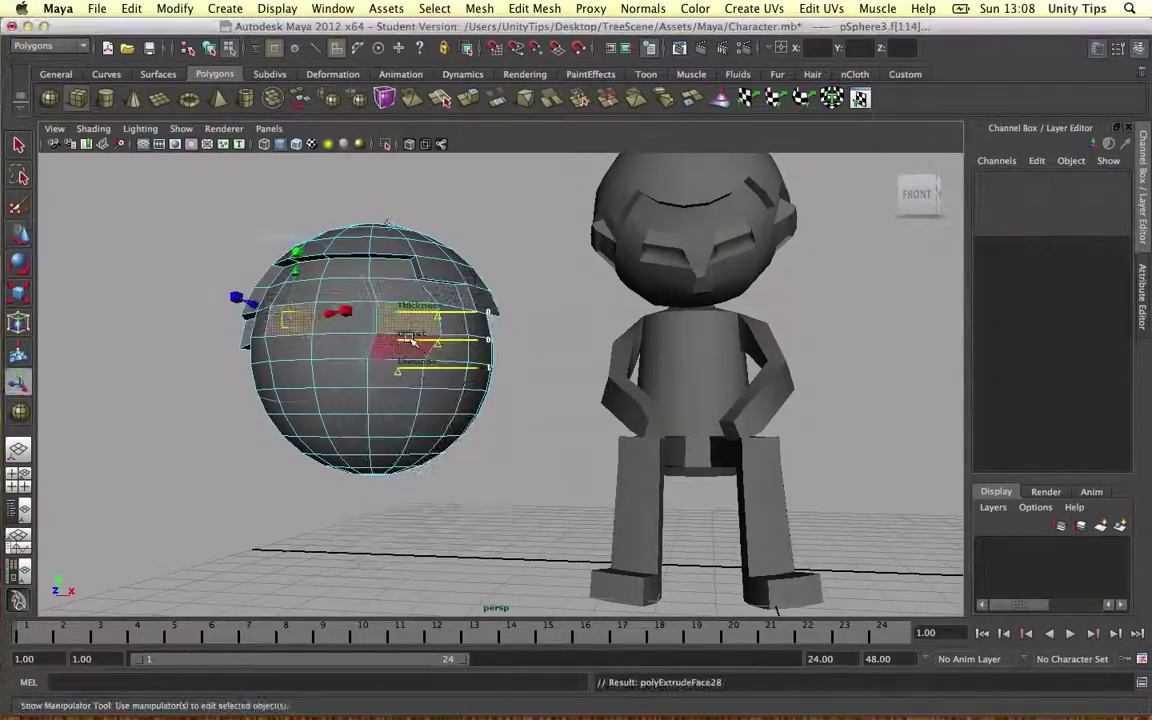
{"action": "left_click_drag", "start_coordinate": [259, 307], "coordinate": [275, 312]}
{"action": "key", "text": "r"}
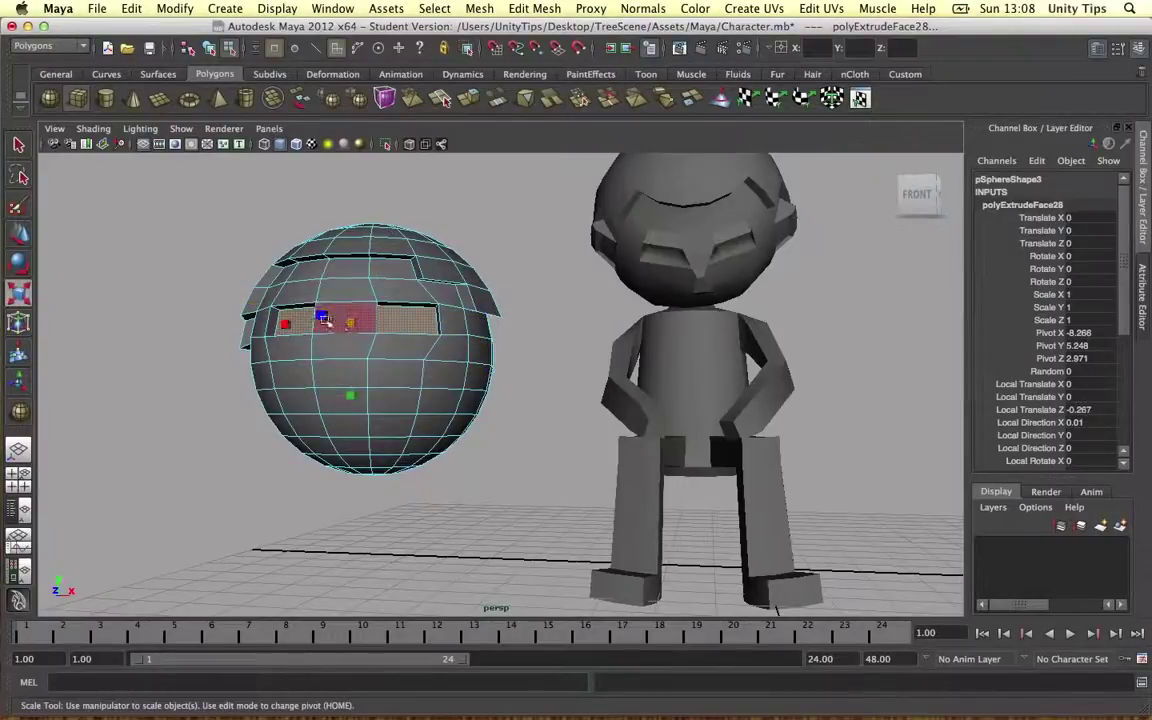
Scale the three stacked faces at the centre of the head below the eyes narrower horizontally, then clear the face selection
{"action": "left_click_drag", "start_coordinate": [384, 366], "coordinate": [389, 377], "text": "alt"}
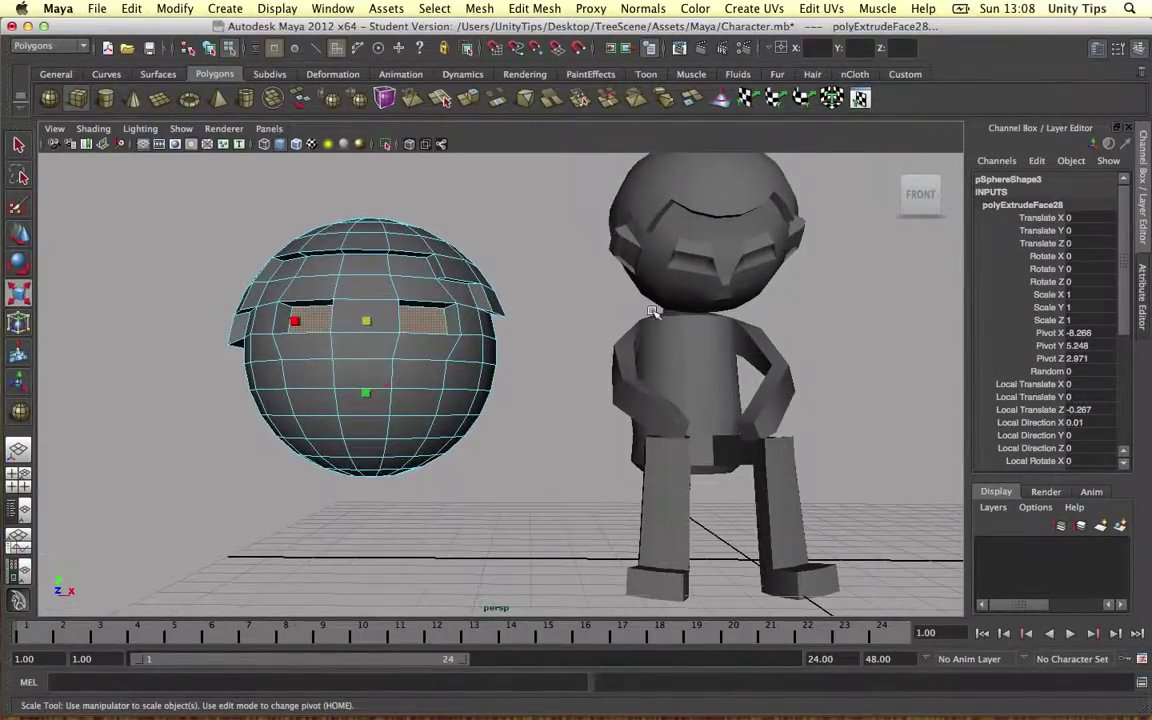
{"action": "left_click", "coordinate": [352, 347]}
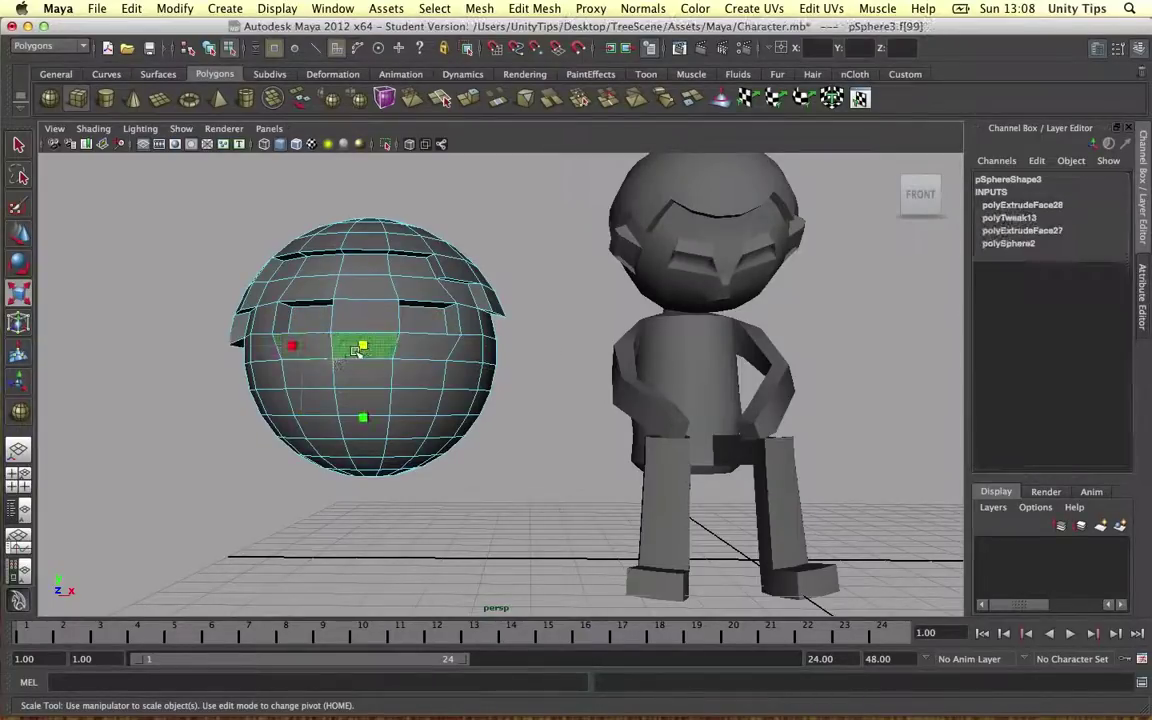
{"action": "left_click", "coordinate": [289, 373]}
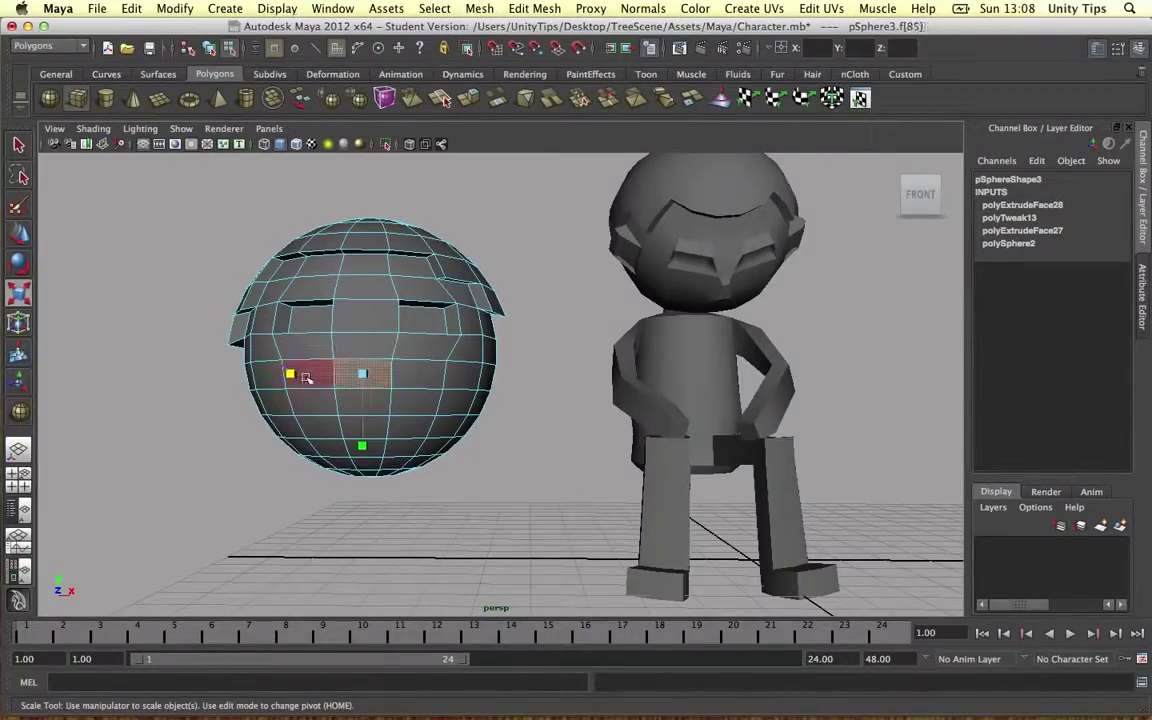
{"action": "left_click", "coordinate": [353, 408]}
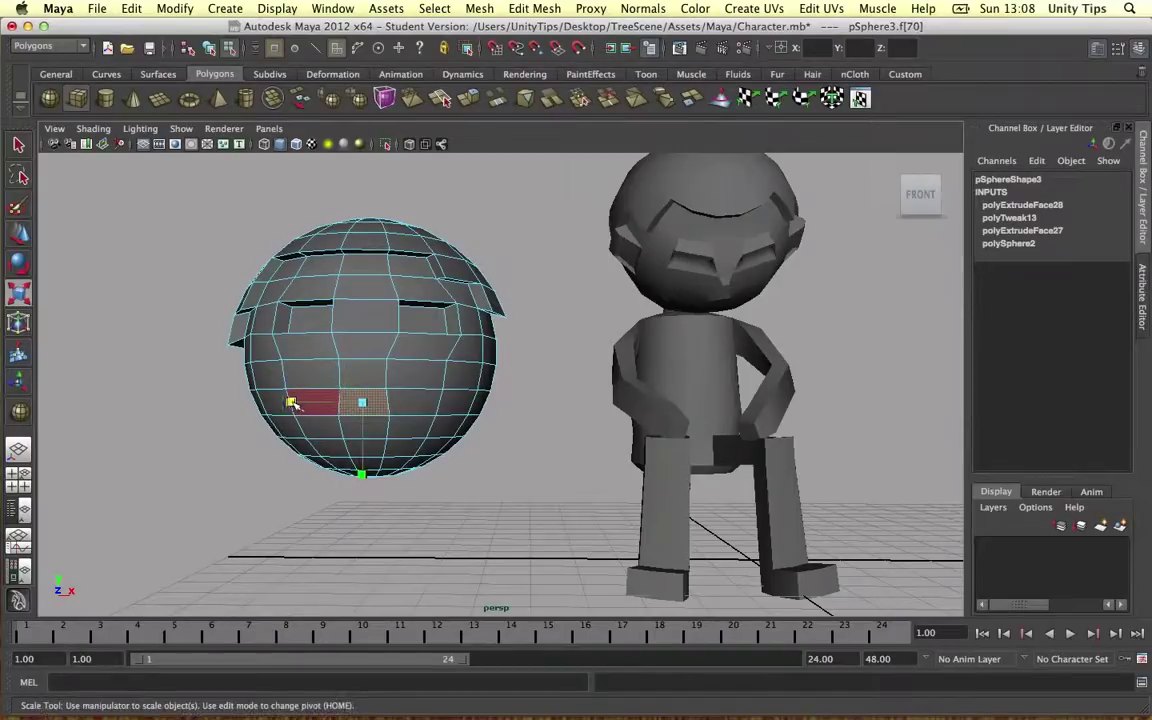
{"action": "left_click_drag", "start_coordinate": [293, 403], "coordinate": [350, 393]}
{"action": "left_click", "coordinate": [365, 345], "text": "shift"}
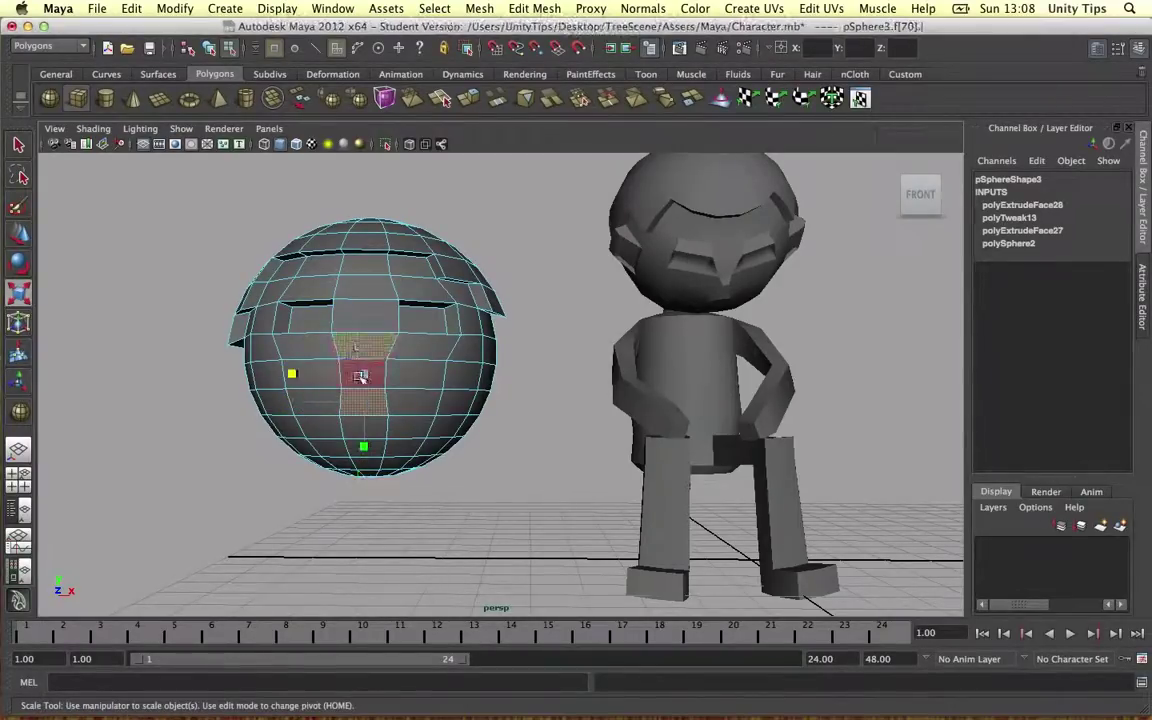
{"action": "left_click", "coordinate": [545, 301]}
{"action": "left_click_drag", "start_coordinate": [692, 339], "coordinate": [624, 329], "text": "alt"}
{"action": "middle_click_drag", "start_coordinate": [636, 318], "coordinate": [671, 295], "text": "alt"}
{"action": "left_click_drag", "start_coordinate": [673, 292], "coordinate": [540, 315], "text": "alt"}
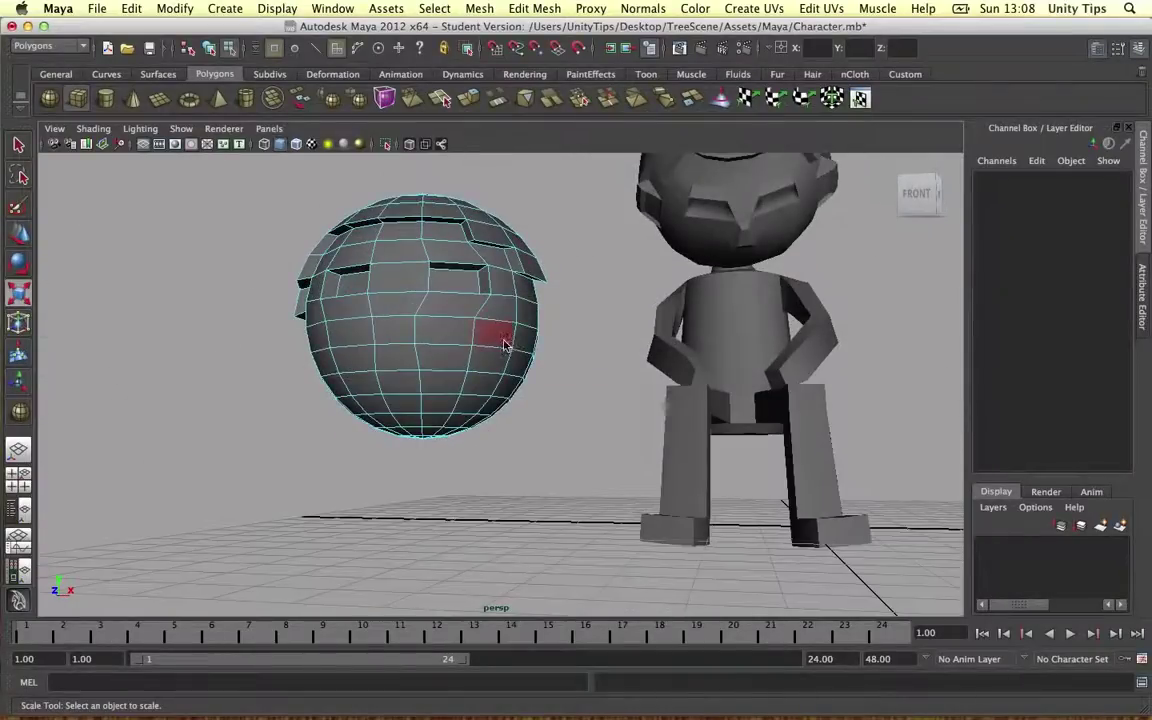
Return the head to object selection and move it up to a Translate Y of about 6.602
{"action": "right_click_drag", "start_coordinate": [490, 330], "coordinate": [552, 320]}
{"action": "key", "text": "w"}
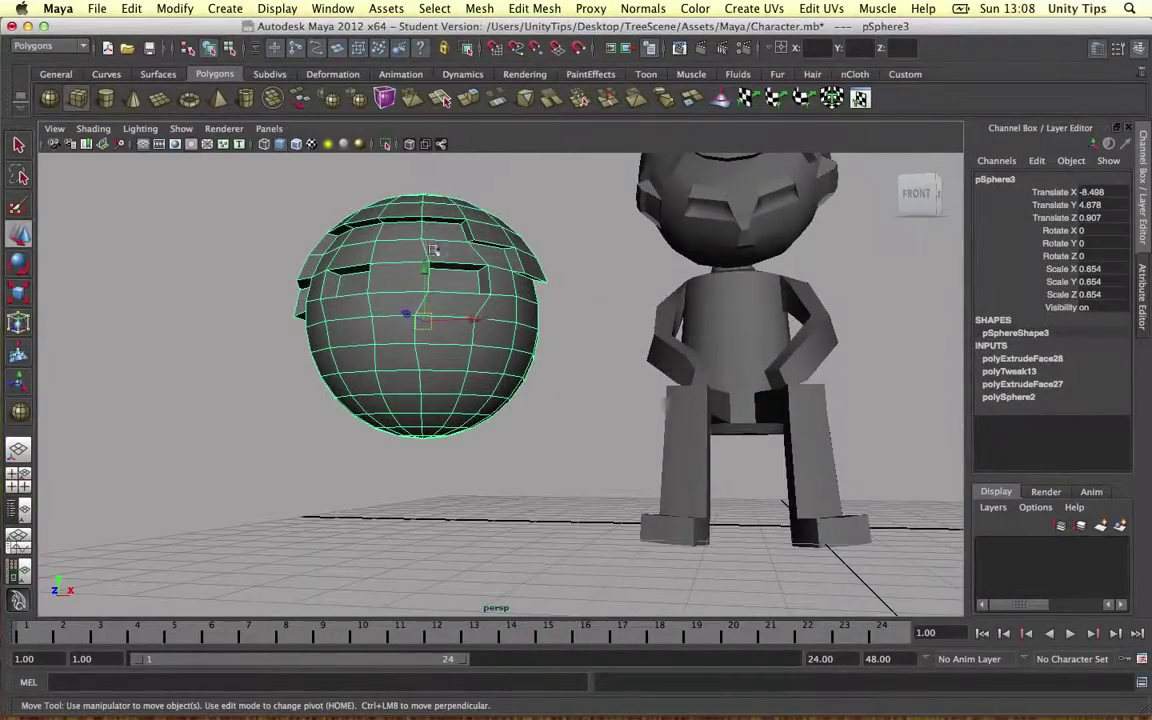
{"action": "left_click_drag", "start_coordinate": [424, 276], "coordinate": [424, 188]}
Paint-select the ring of faces around the bottom pole of the head and extrude them downward as a neck
{"action": "left_click_drag", "start_coordinate": [504, 285], "coordinate": [480, 182], "text": "alt"}
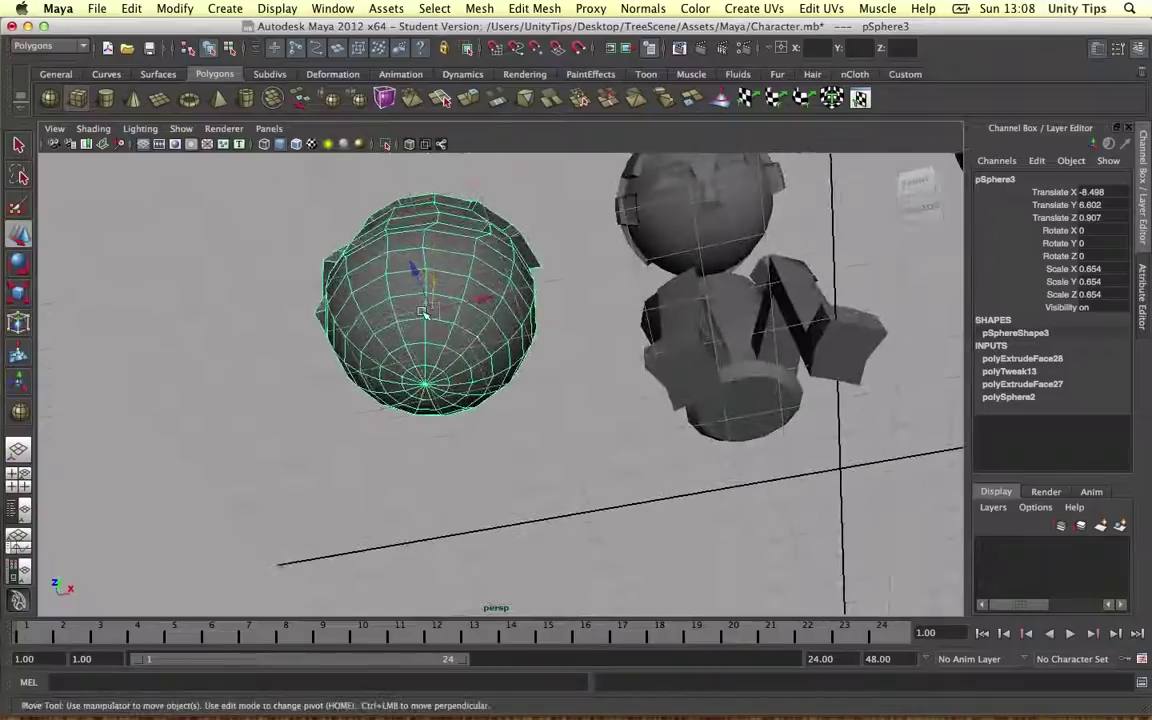
{"action": "right_click_drag", "start_coordinate": [424, 313], "coordinate": [424, 352]}
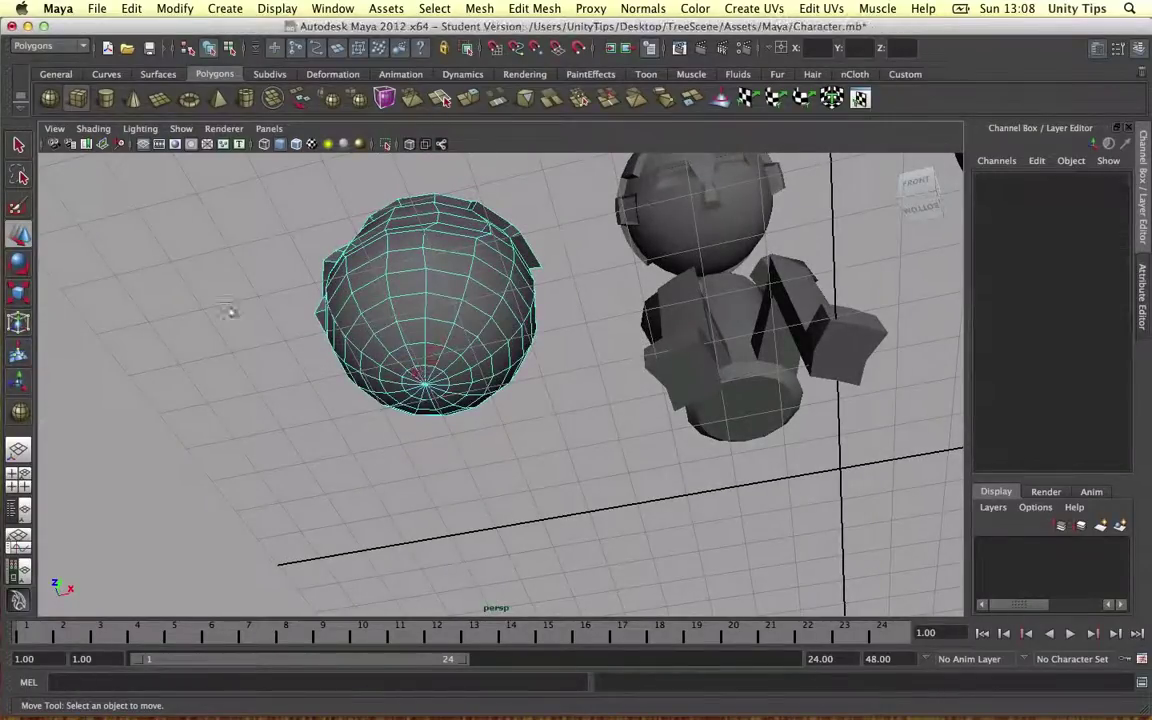
{"action": "left_click", "coordinate": [24, 207]}
{"action": "left_click_drag", "start_coordinate": [433, 386], "coordinate": [416, 382]}
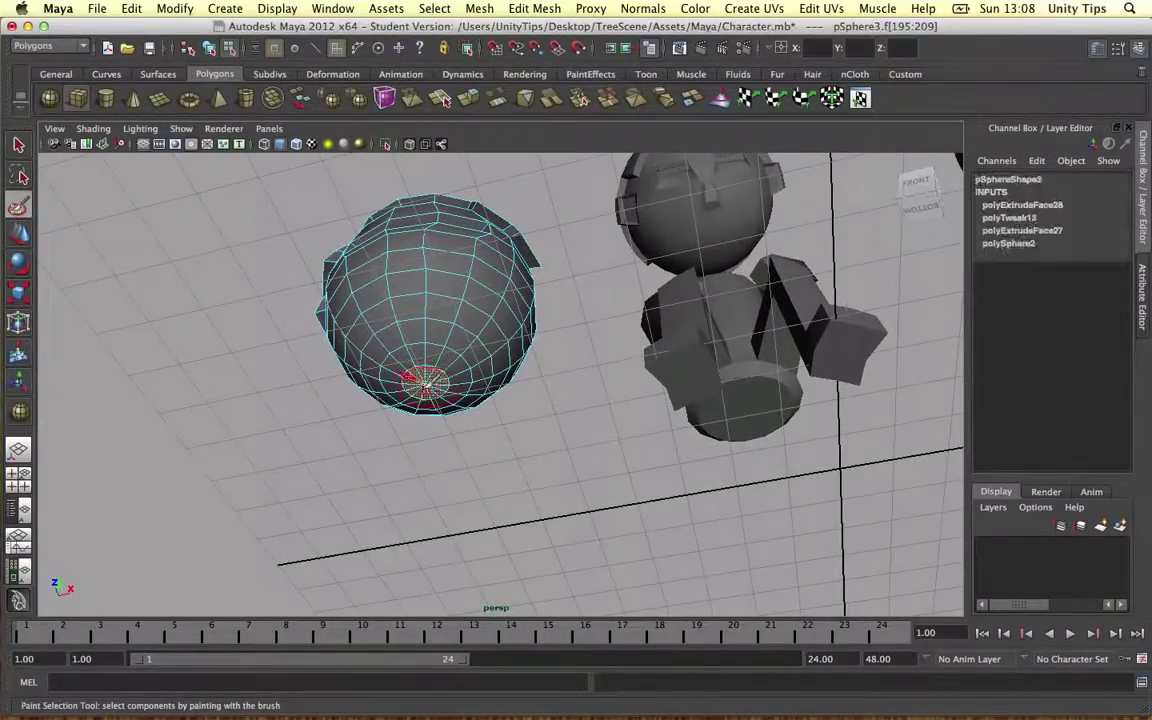
{"action": "right_click_drag", "start_coordinate": [424, 386], "coordinate": [424, 424], "text": "shift"}
{"action": "mouse_move", "coordinate": [428, 420]}
{"action": "left_mouse_down", "text": "alt"}
{"action": "mouse_move", "coordinate": [445, 495]}
{"action": "mouse_move", "coordinate": [438, 456]}
{"action": "mouse_move", "coordinate": [437, 471]}
{"action": "left_mouse_up", "text": "alt"}
Extrude the end faces of the neck again and scale them outward to flare into shoulders
{"action": "key", "text": "g"}
{"action": "key", "text": "r"}
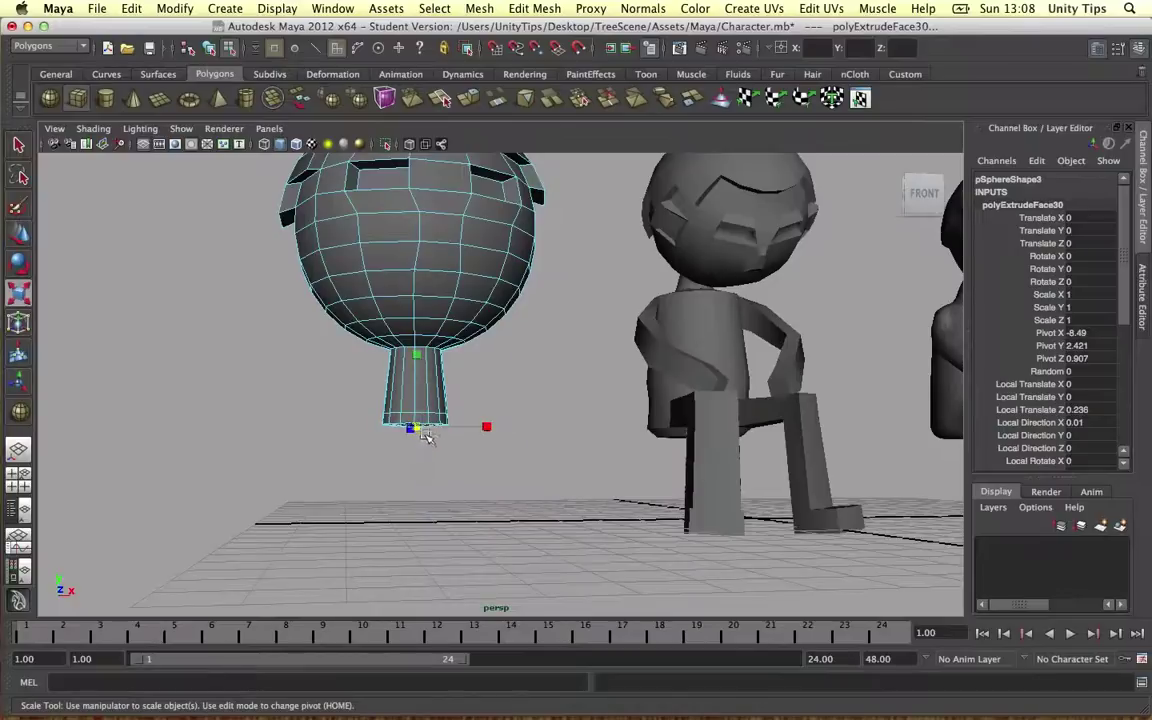
{"action": "mouse_move", "coordinate": [462, 403]}
{"action": "left_mouse_down"}
{"action": "mouse_move", "coordinate": [391, 440]}
{"action": "mouse_move", "coordinate": [427, 476]}
{"action": "mouse_move", "coordinate": [482, 405]}
{"action": "left_mouse_up"}
{"action": "key", "text": "z"}
Extrude the underside of the shoulders downward by about 0.349 and adjust the scale of the new end faces
{"action": "key", "text": "g"}
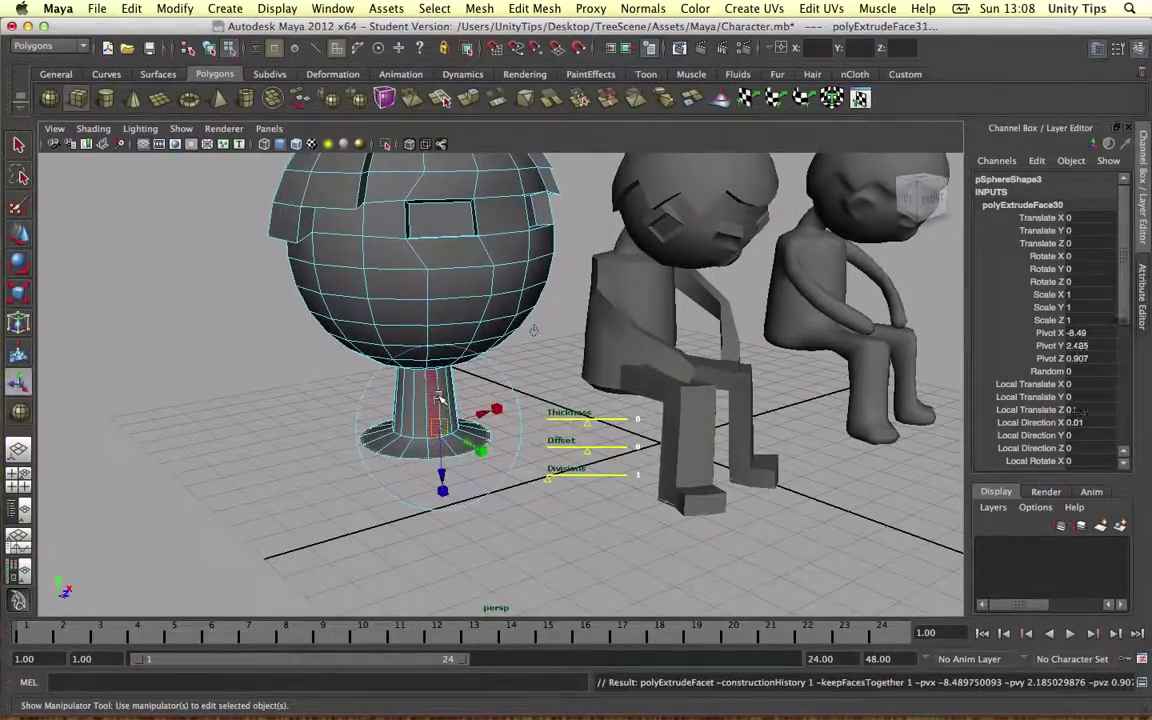
{"action": "left_click", "coordinate": [440, 463]}
{"action": "key", "text": "z"}
{"action": "left_click_drag", "start_coordinate": [440, 463], "coordinate": [441, 472]}
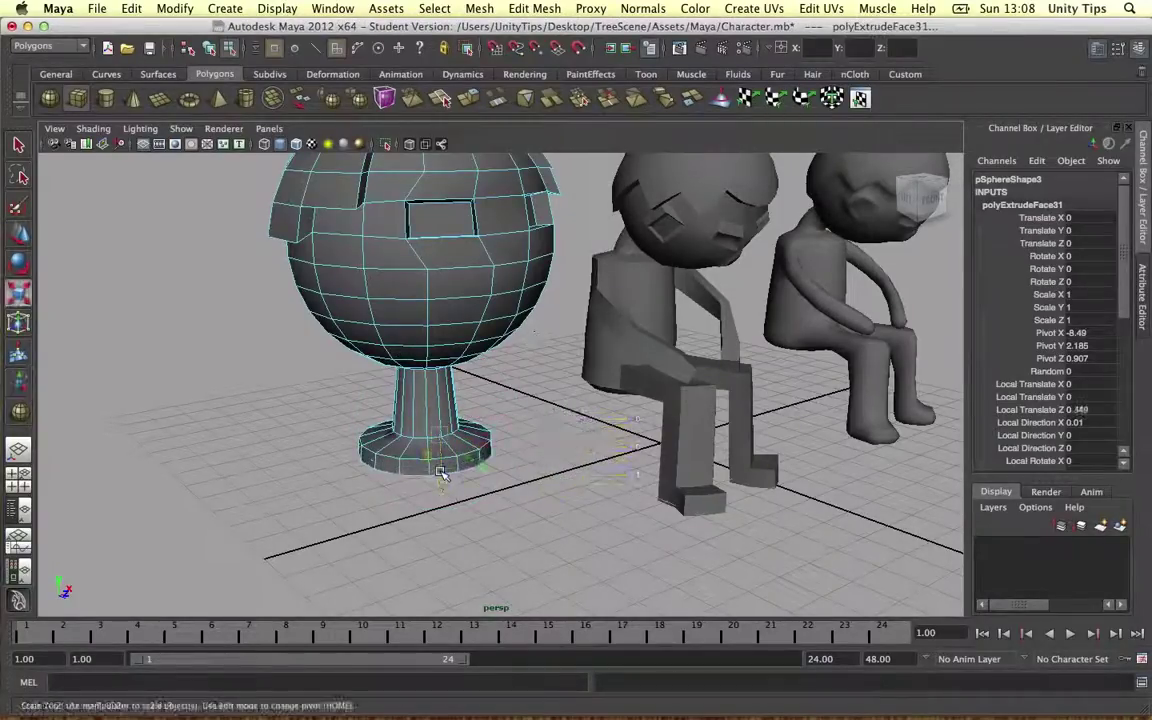
{"action": "key", "text": "f"}
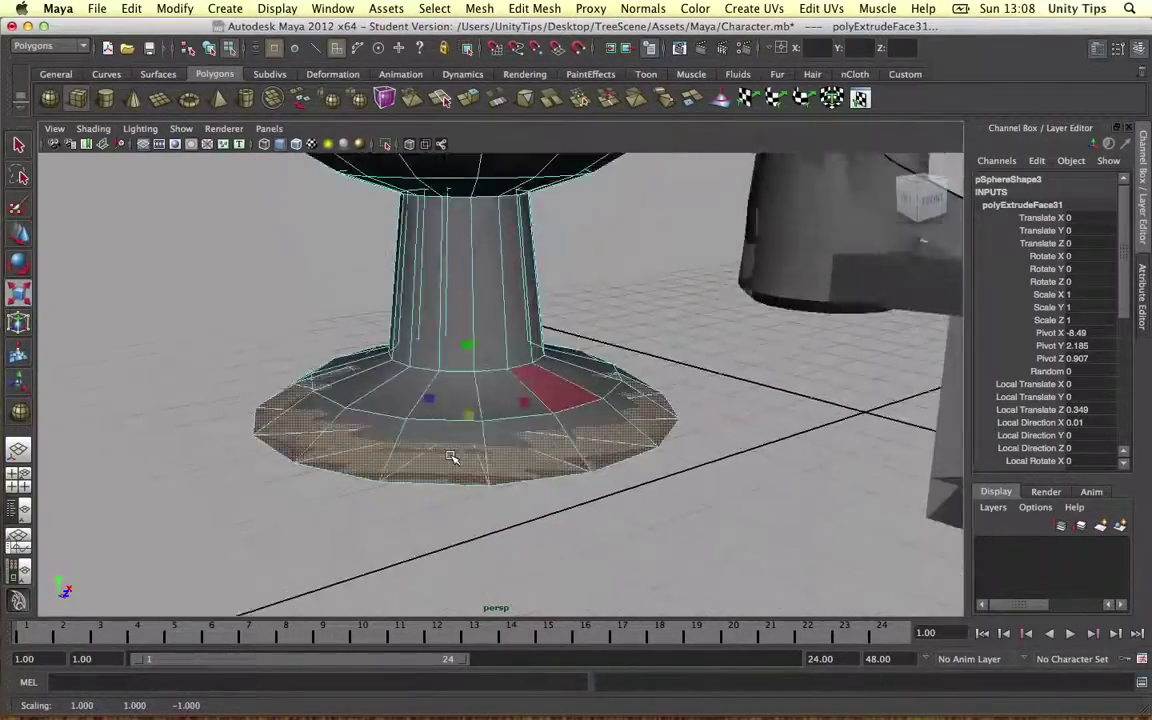
{"action": "scroll", "coordinate": [480, 460], "scroll_direction": "down", "scroll_amount": 5}
Extrude the underside of the body downward twice, by about 0.625 and about 1.759, to build the torso
{"action": "key", "text": "g"}
{"action": "left_click_drag", "start_coordinate": [521, 418], "coordinate": [540, 448]}
{"action": "middle_click_drag", "start_coordinate": [550, 460], "coordinate": [553, 378], "text": "alt"}
{"action": "scroll", "coordinate": [565, 374], "scroll_direction": "down", "scroll_amount": 4}
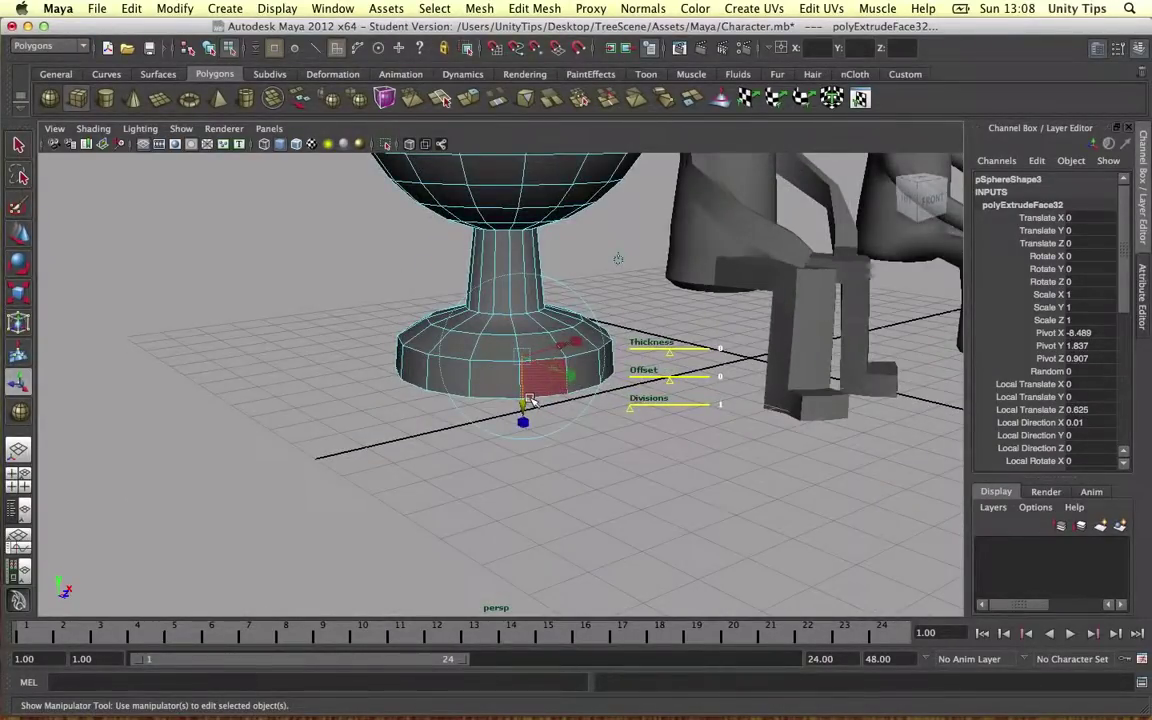
{"action": "key", "text": "g"}
{"action": "left_click_drag", "start_coordinate": [527, 405], "coordinate": [527, 496]}
Select the demonstration head and torso as a whole object and delete it
{"action": "left_click_drag", "start_coordinate": [458, 476], "coordinate": [591, 435], "text": "alt"}
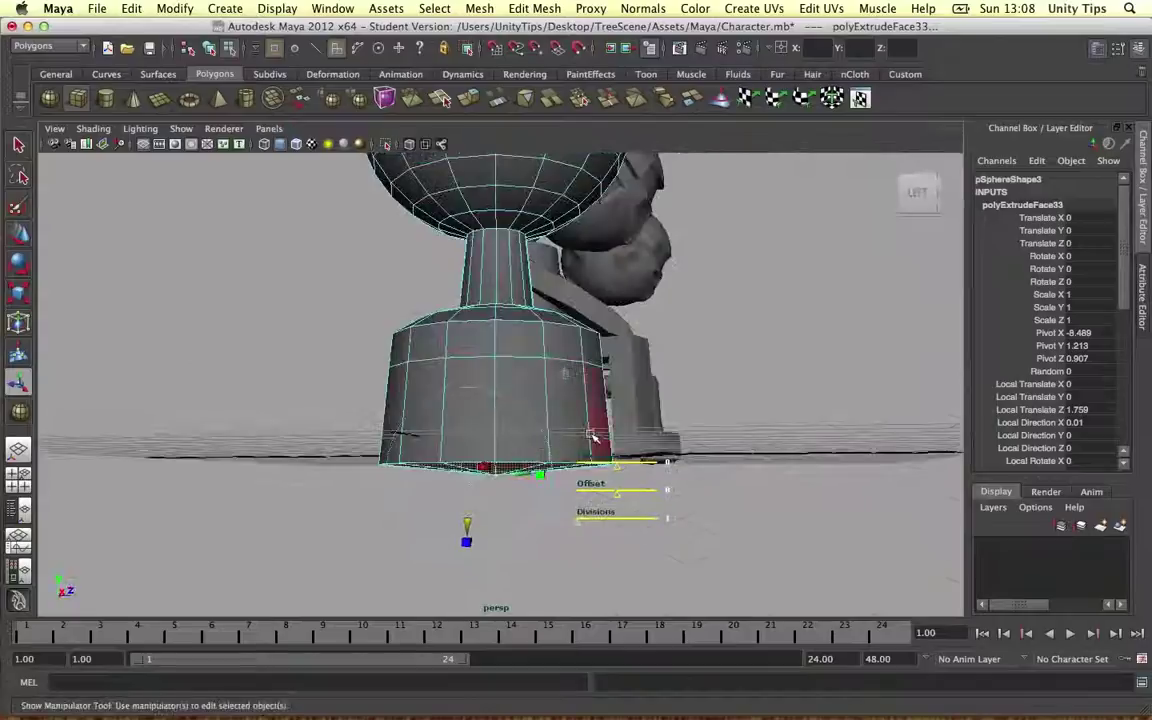
{"action": "scroll", "coordinate": [591, 435], "scroll_direction": "down", "scroll_amount": 6}
{"action": "left_click_drag", "start_coordinate": [691, 381], "coordinate": [572, 362], "text": "alt"}
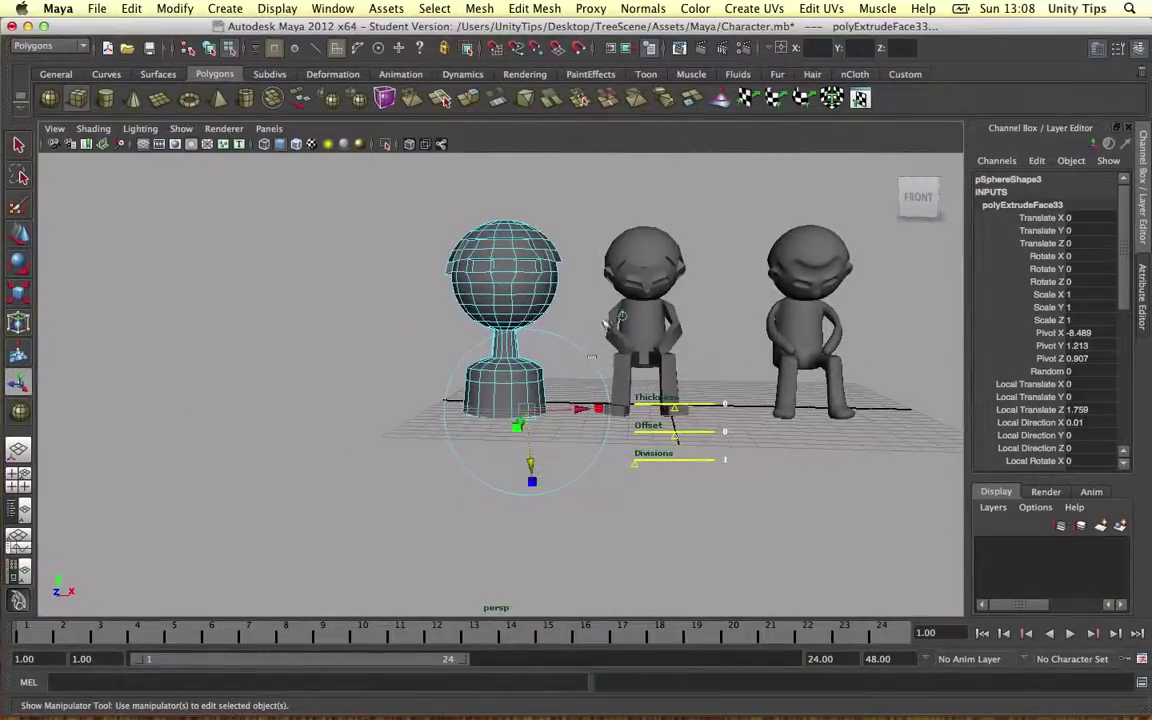
{"action": "scroll", "coordinate": [606, 323], "scroll_direction": "up", "scroll_amount": 6}
{"action": "middle_click_drag", "start_coordinate": [578, 352], "coordinate": [521, 397], "text": "alt"}
{"action": "right_click_drag", "start_coordinate": [478, 263], "coordinate": [511, 243]}
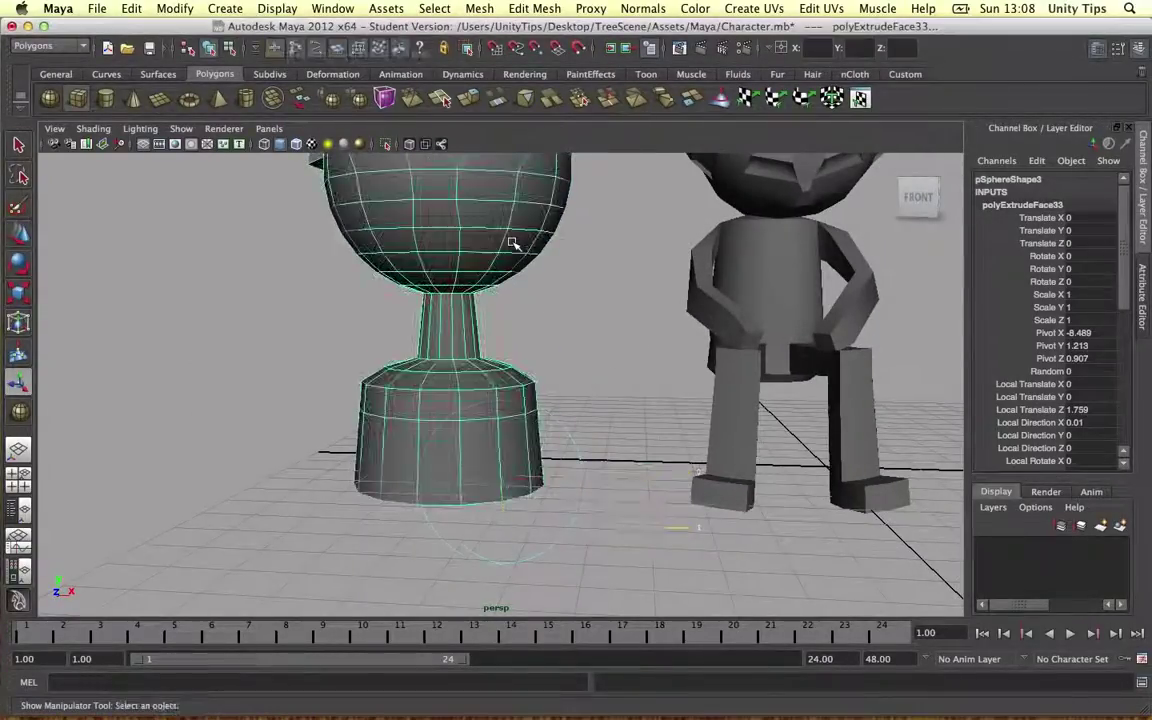
{"action": "key", "text": "Delete"}
Examine the low-poly seated character and the smoothed version side by side
{"action": "left_click_drag", "start_coordinate": [566, 280], "coordinate": [602, 286], "text": "alt"}
{"action": "middle_click_drag", "start_coordinate": [602, 286], "coordinate": [428, 313], "text": "alt"}
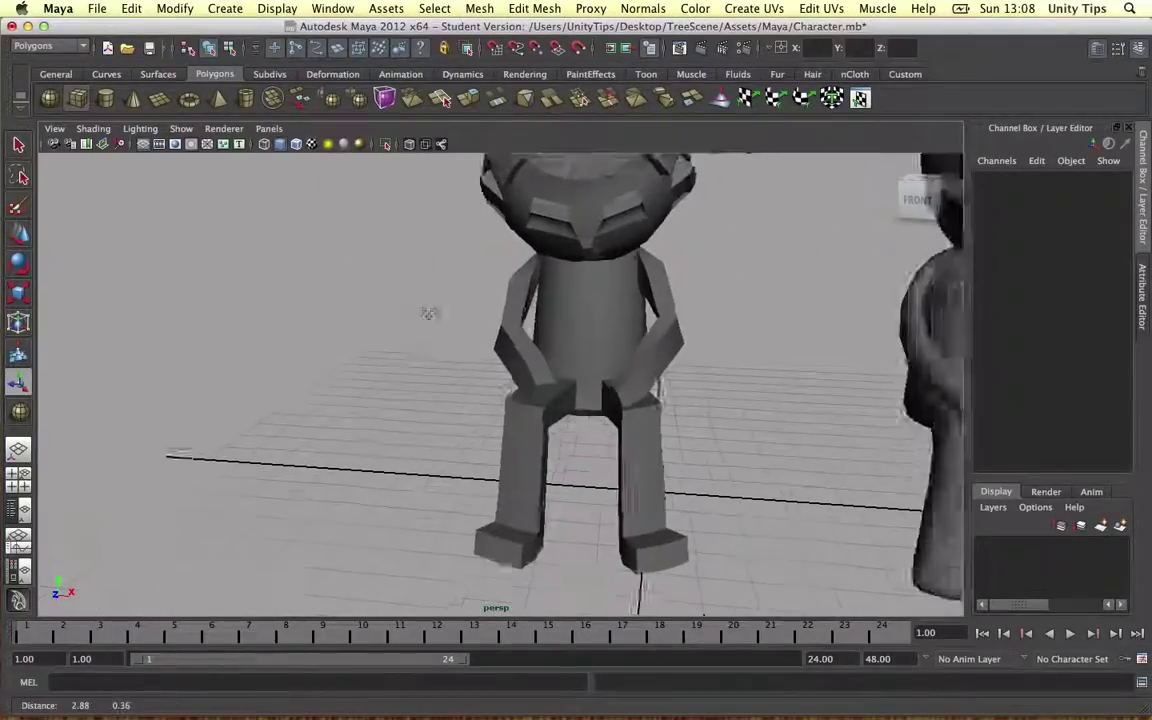
{"action": "right_click_drag", "start_coordinate": [428, 313], "coordinate": [503, 311], "text": "alt"}
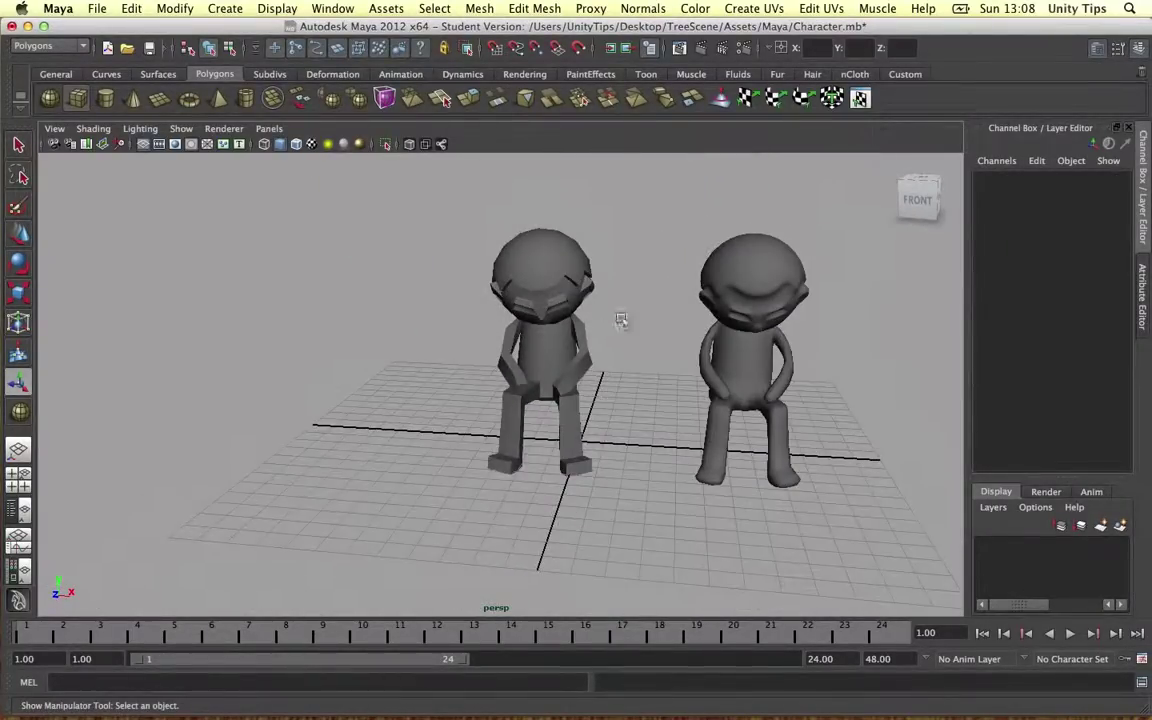
{"action": "middle_click_drag", "start_coordinate": [621, 319], "coordinate": [574, 314], "text": "alt"}
{"action": "scroll", "coordinate": [574, 314], "scroll_direction": "up", "scroll_amount": 5}
{"action": "middle_click_drag", "start_coordinate": [697, 226], "coordinate": [575, 249], "text": "alt"}
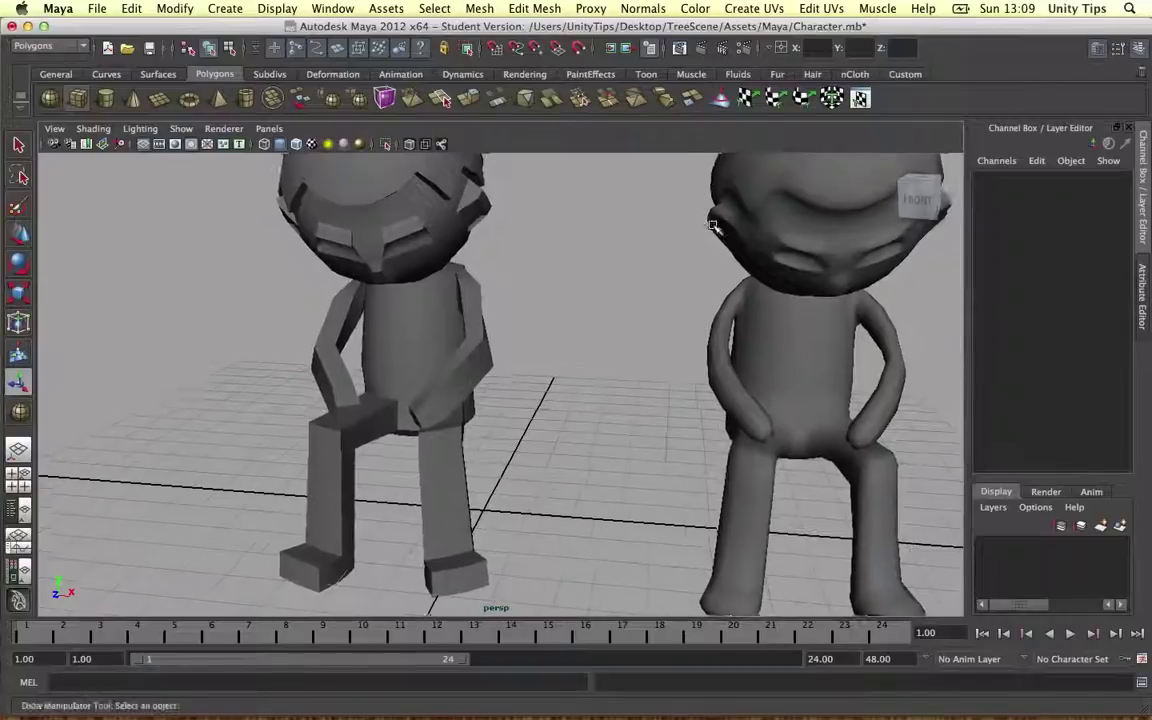
{"action": "key", "text": "a"}
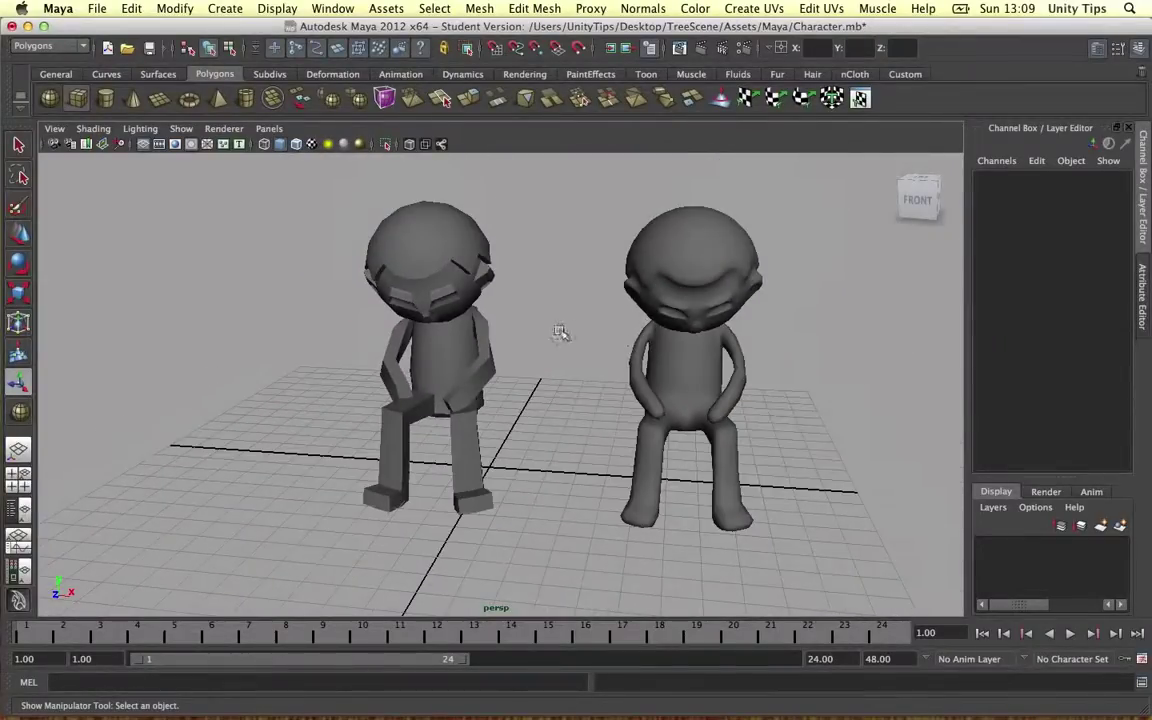
{"action": "left_click_drag", "start_coordinate": [447, 298], "coordinate": [553, 329], "text": "alt"}
Duplicate the low-poly seated character and move the copy along X to about -7.548
{"action": "left_click", "coordinate": [468, 288]}
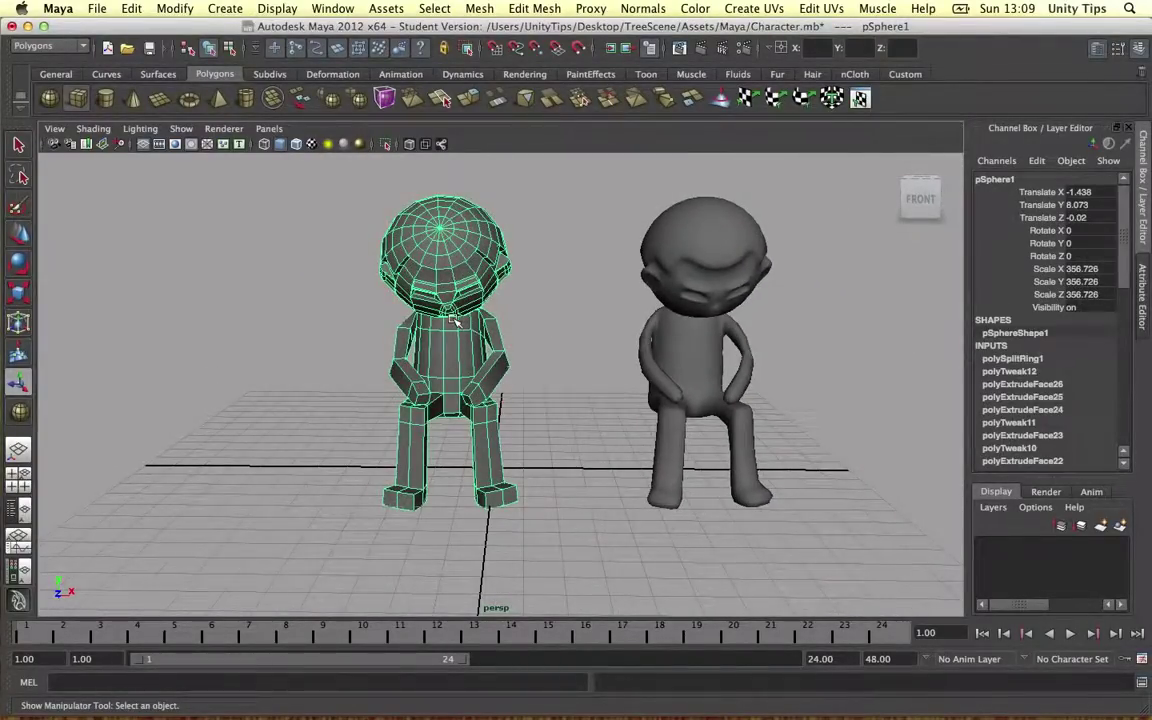
{"action": "key", "text": "ctrl+d"}
{"action": "key", "text": "w"}
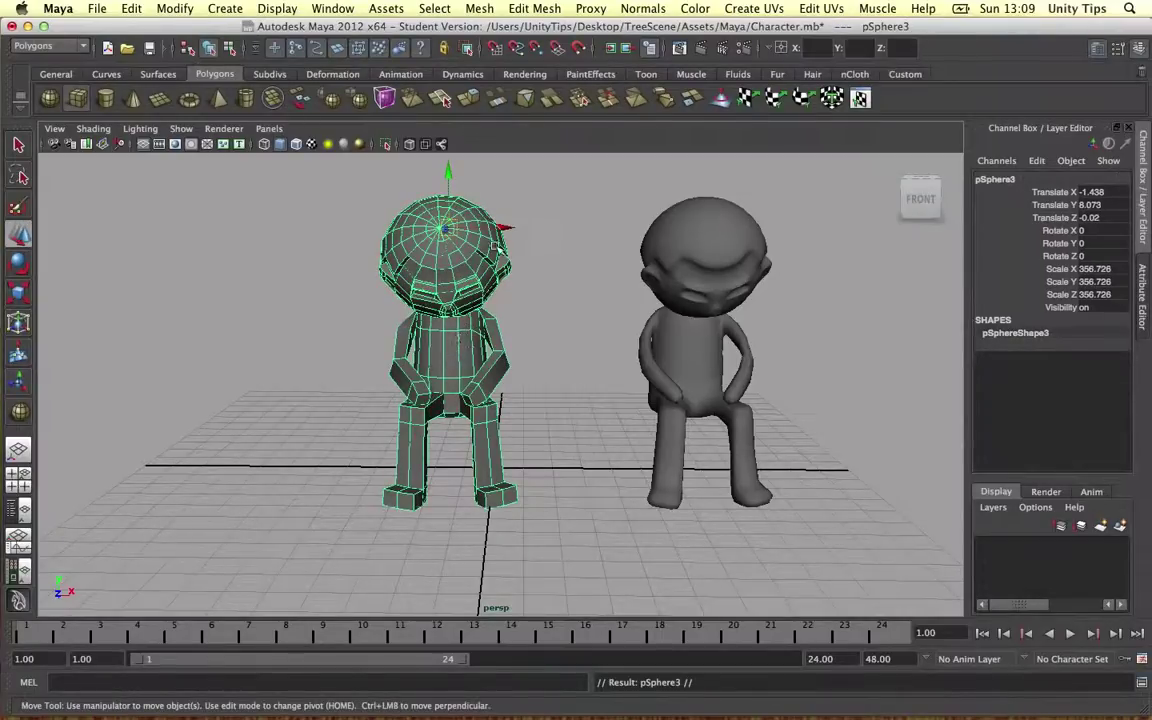
{"action": "left_click_drag", "start_coordinate": [503, 228], "coordinate": [563, 290]}
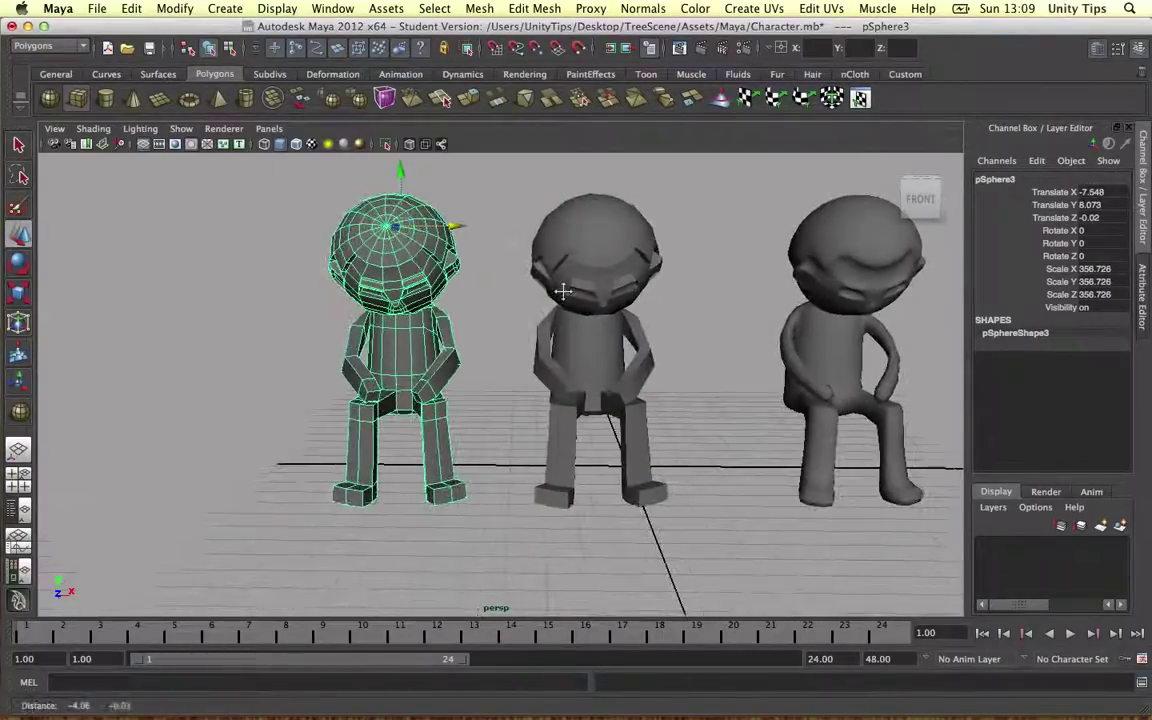
Try smoothing the duplicated character with the current Smooth settings, then undo the smoothing
{"action": "left_click", "coordinate": [480, 8]}
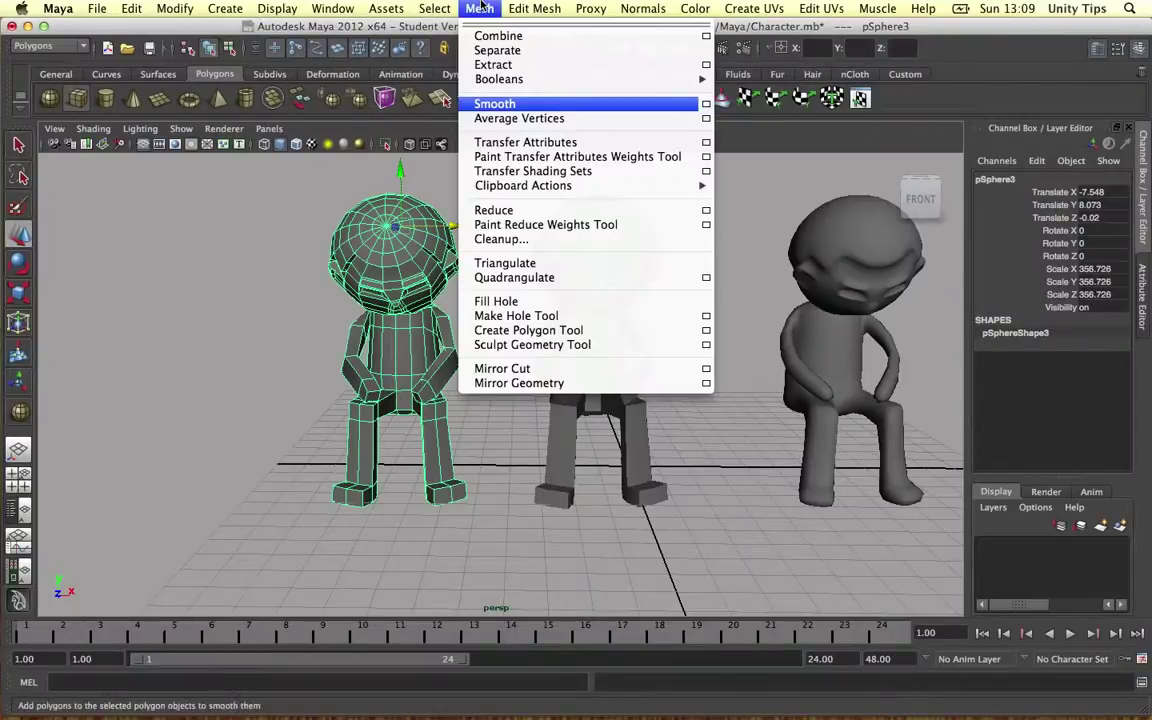
{"action": "left_click", "coordinate": [494, 104]}
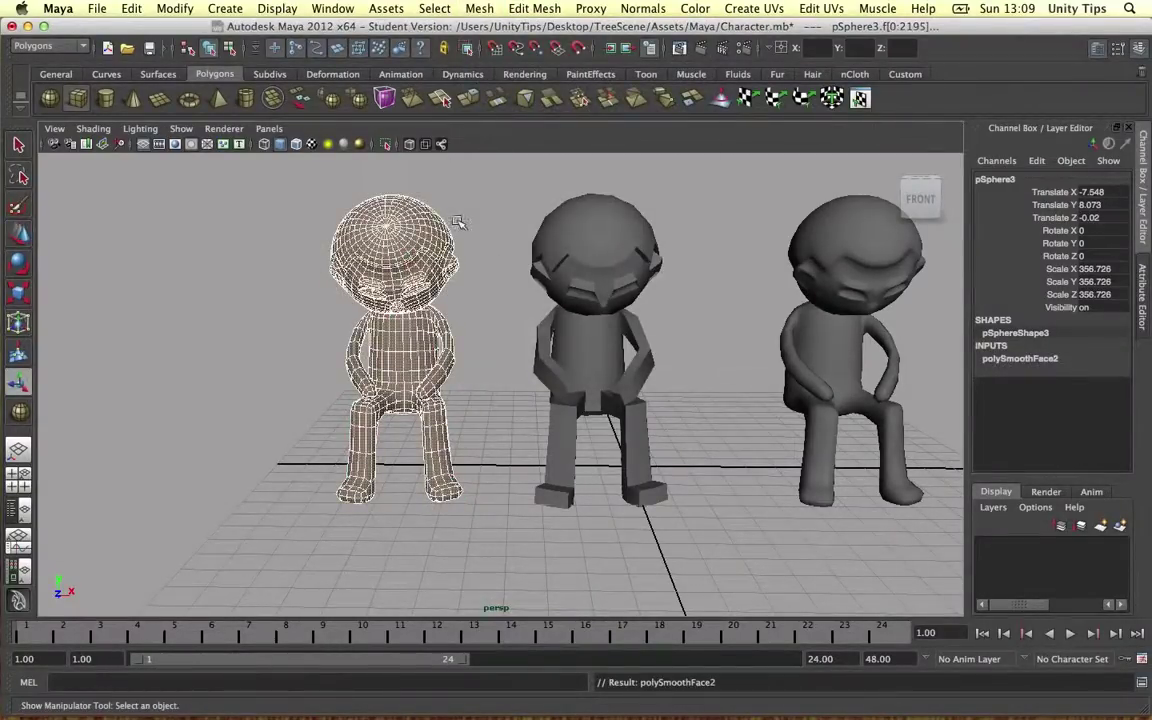
{"action": "key", "text": "ctrl+z"}
{"action": "key", "text": "ctrl+z"}
{"action": "key", "text": "ctrl+z"}
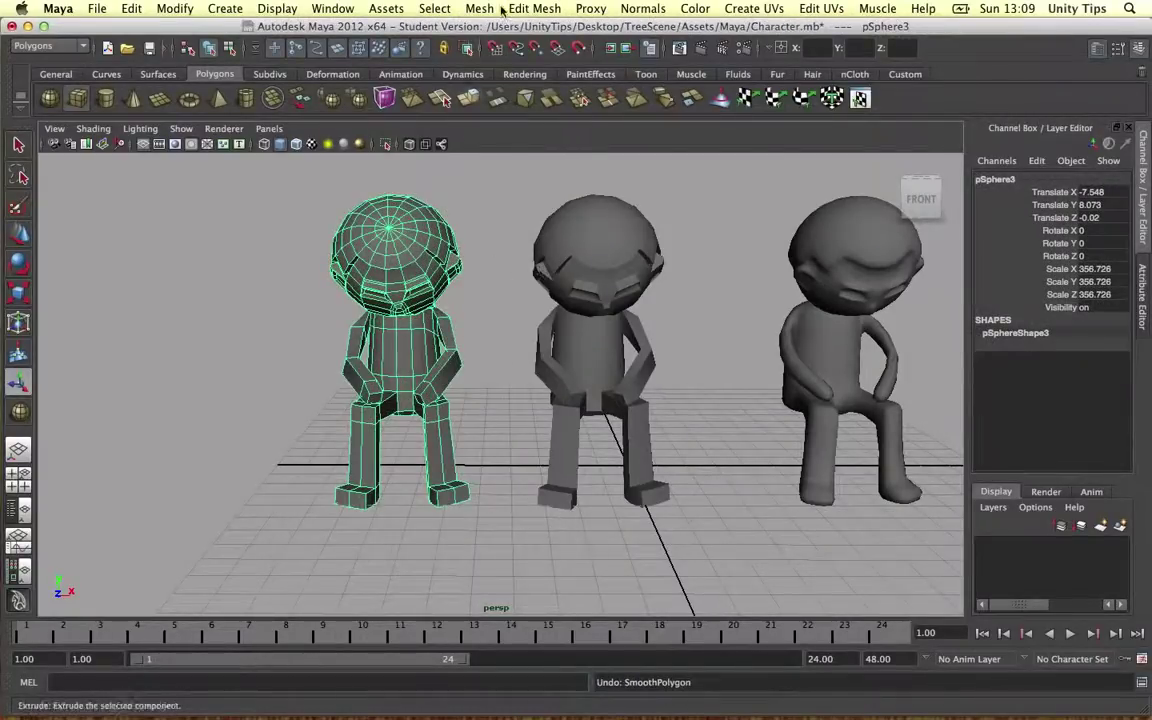
Smooth the duplicated character with exponential divisions at 2 division levels, then deselect it
{"action": "left_click", "coordinate": [501, 8]}
{"action": "left_click", "coordinate": [494, 104]}
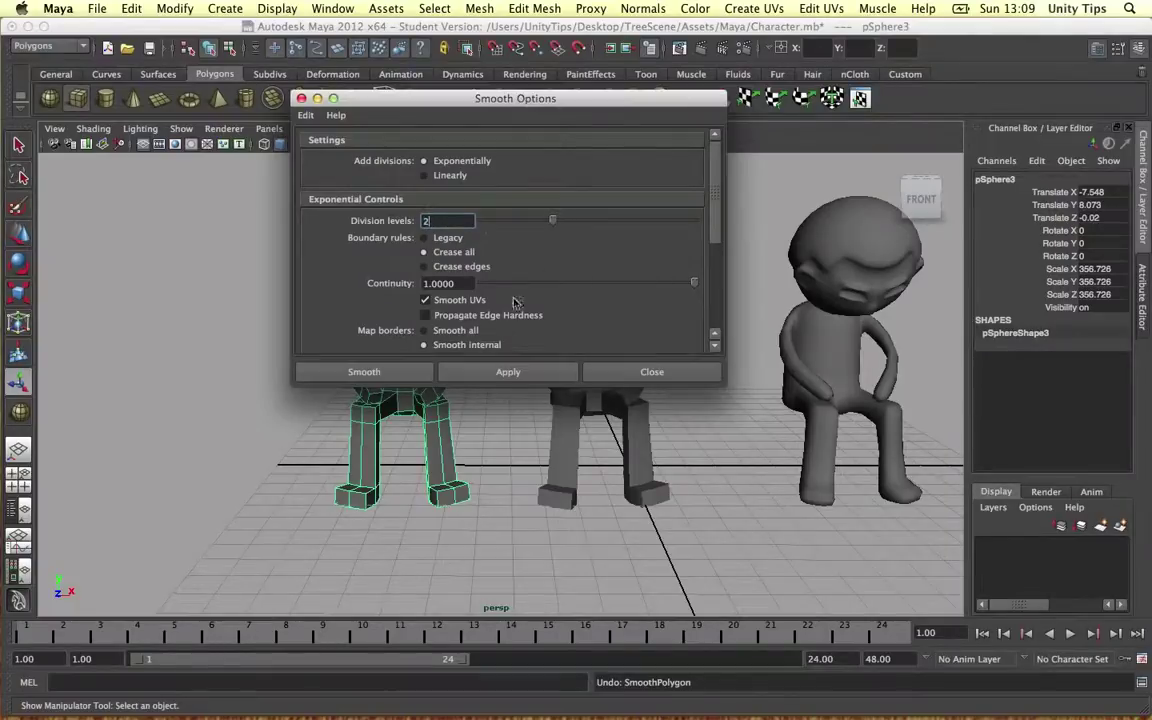
{"action": "left_click", "coordinate": [456, 373]}
{"action": "left_click", "coordinate": [655, 371]}
{"action": "scroll", "coordinate": [478, 334], "scroll_direction": "up", "scroll_amount": 3}
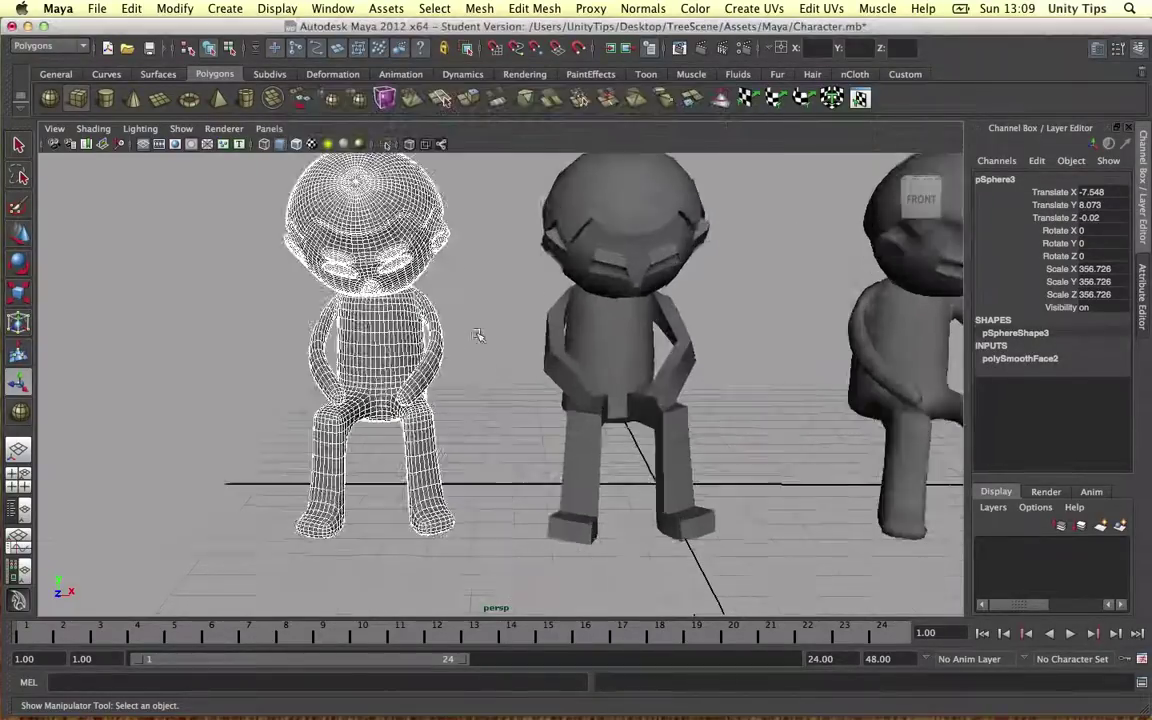
{"action": "scroll", "coordinate": [470, 247], "scroll_direction": "up", "scroll_amount": 2}
{"action": "left_click", "coordinate": [478, 252]}
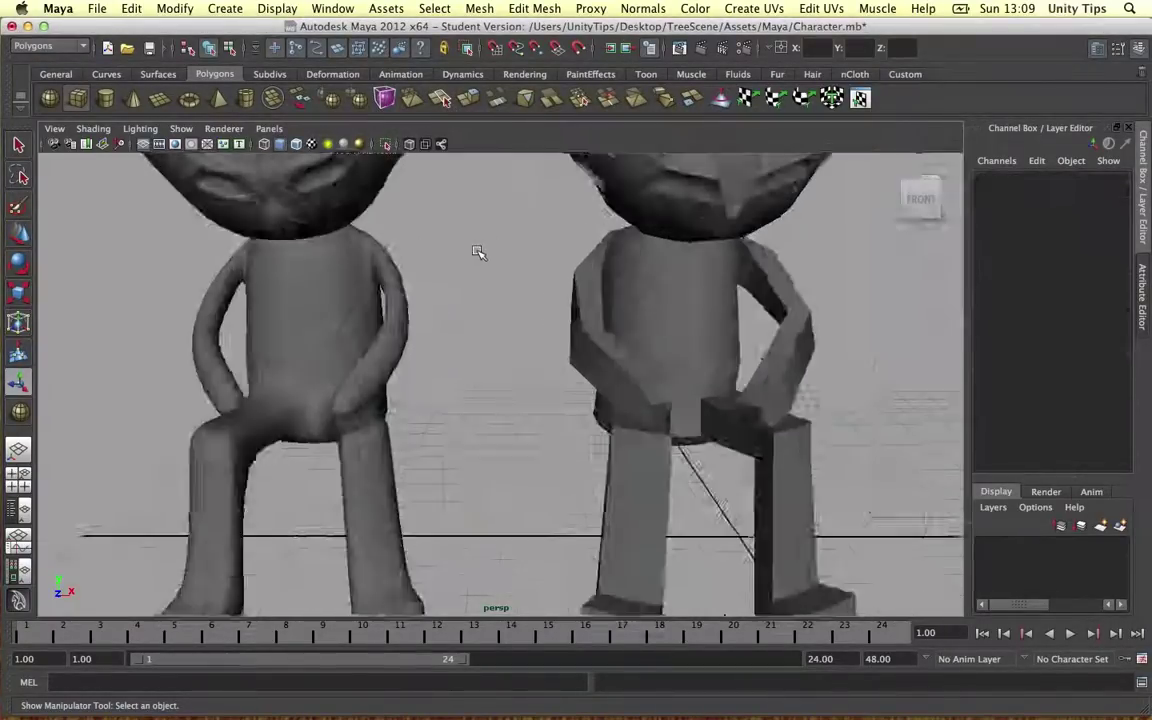
Examine the newly smoothed copy up close and compare its shape with the other two characters
{"action": "scroll", "coordinate": [478, 252], "scroll_direction": "up", "scroll_amount": 2}
{"action": "middle_click_drag", "start_coordinate": [478, 252], "coordinate": [620, 275], "text": "alt"}
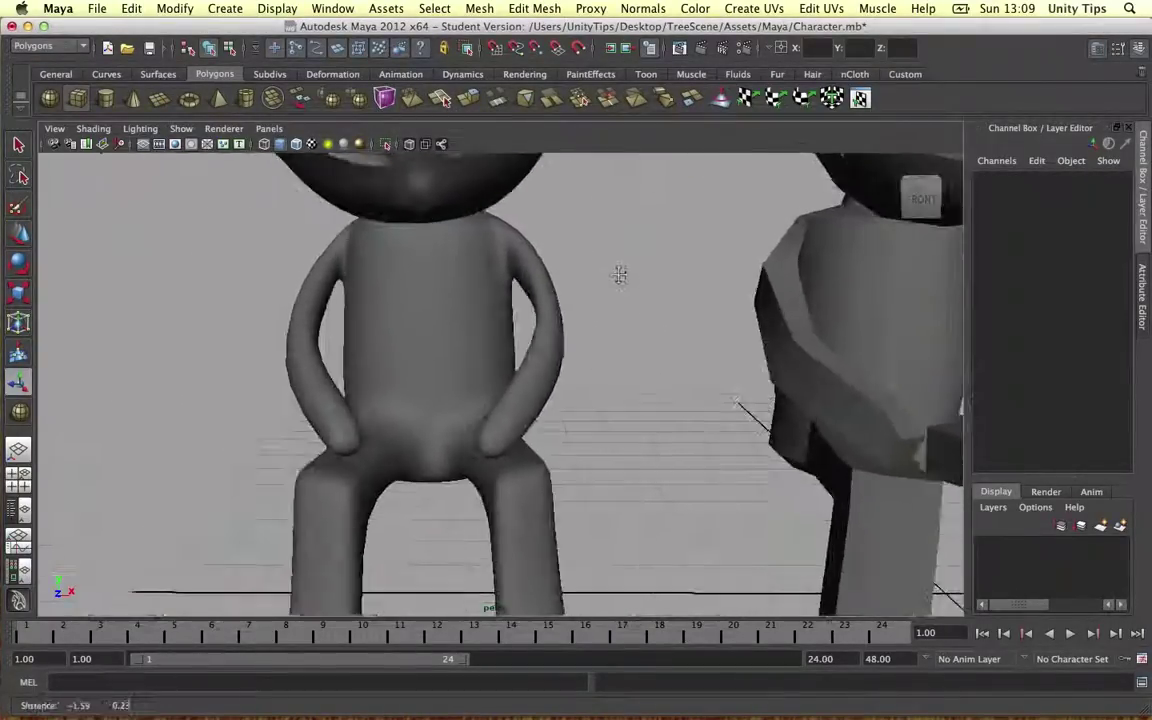
{"action": "scroll", "coordinate": [620, 275], "scroll_direction": "down", "scroll_amount": 5}
{"action": "key", "text": "ctrl+Left"}
{"action": "left_click_drag", "start_coordinate": [441, 297], "coordinate": [600, 285], "text": "alt"}
{"action": "key", "text": "ctrl+Right"}
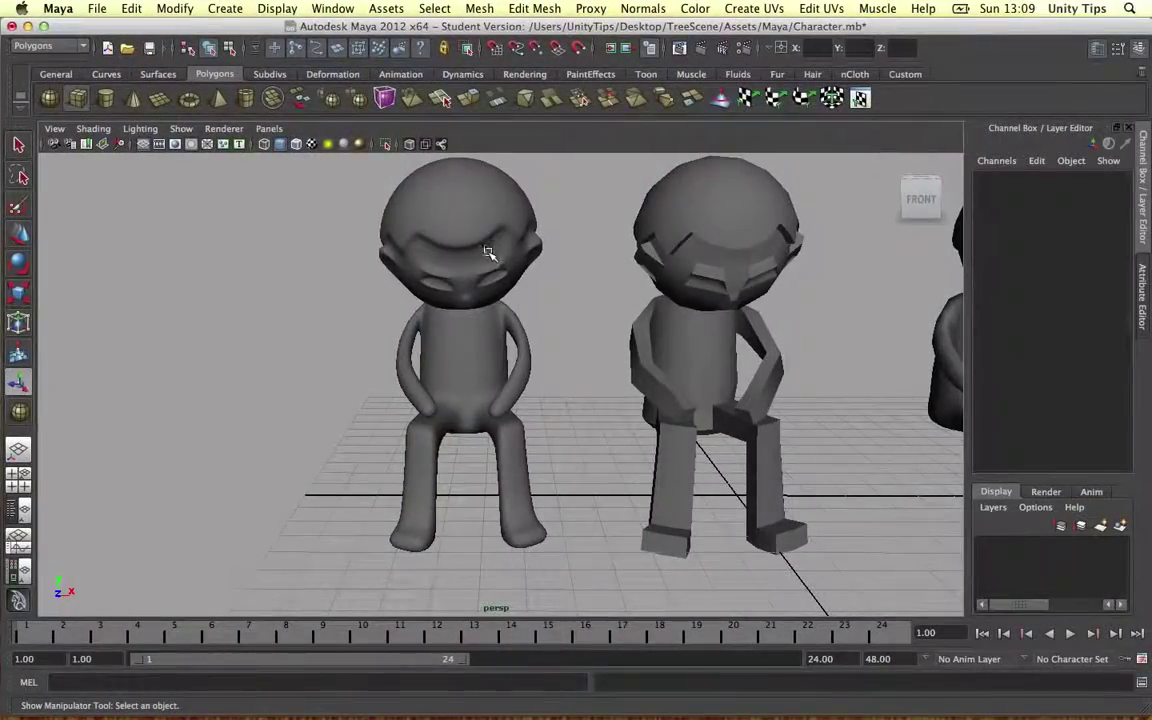
{"action": "left_click", "coordinate": [488, 252]}
{"action": "left_click", "coordinate": [555, 333]}
{"action": "scroll", "coordinate": [560, 327], "scroll_direction": "up", "scroll_amount": 3}
{"action": "scroll", "coordinate": [560, 327], "scroll_direction": "down", "scroll_amount": 2}
{"action": "left_click_drag", "start_coordinate": [560, 327], "coordinate": [811, 285], "text": "alt"}
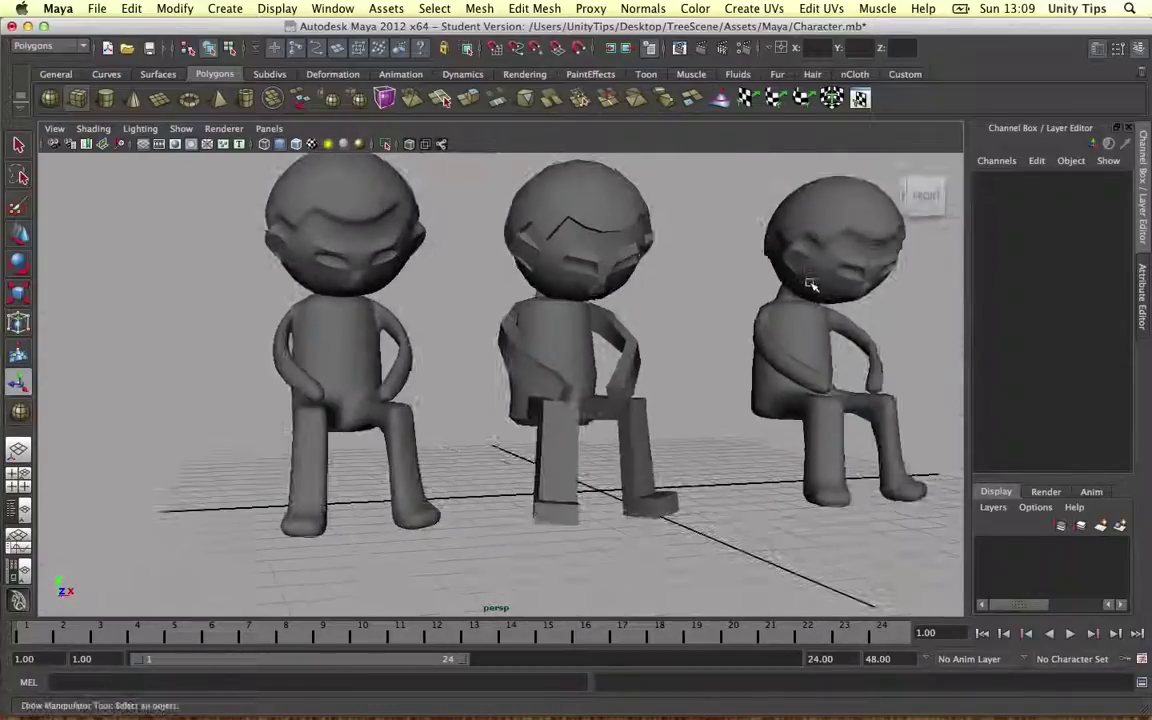
Line up the three characters evenly, moving the newly smoothed copy to X about 6.278 and the low-poly original to about -4.634
{"action": "left_click", "coordinate": [811, 285]}
{"action": "key", "text": "w"}
{"action": "left_click", "coordinate": [385, 318]}
{"action": "scroll", "coordinate": [430, 300], "scroll_direction": "down", "scroll_amount": 3}
{"action": "left_click_drag", "start_coordinate": [466, 288], "coordinate": [794, 285]}
{"action": "left_click_drag", "start_coordinate": [437, 208], "coordinate": [760, 370]}
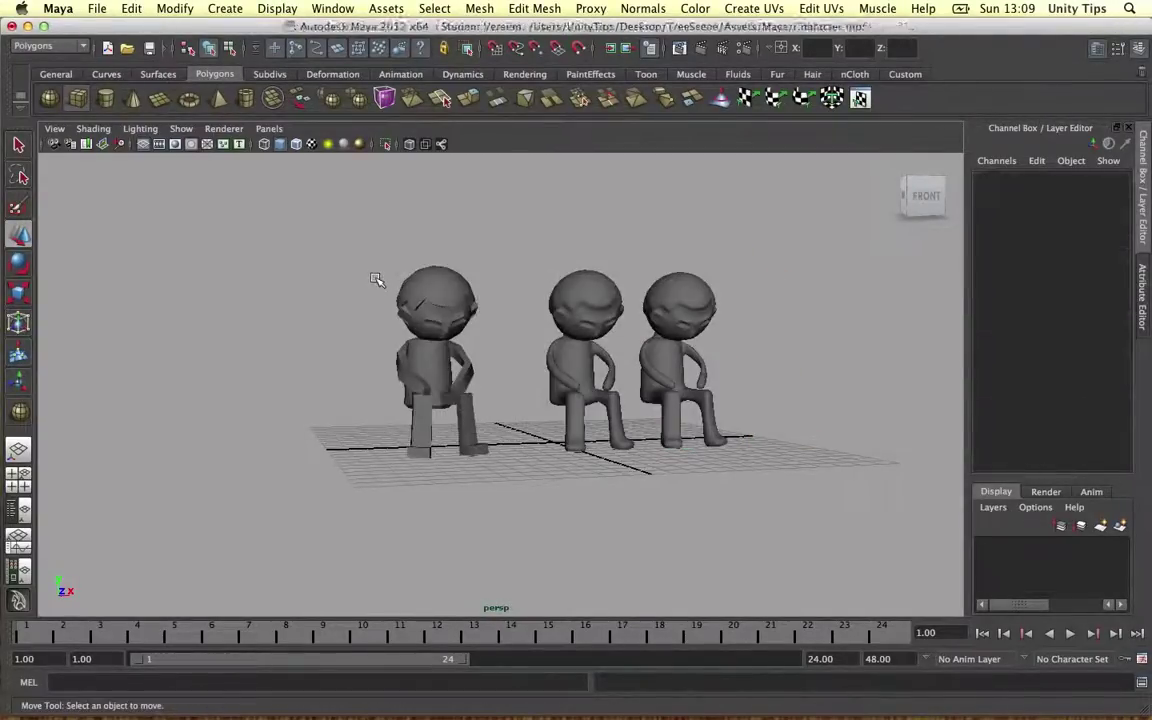
{"action": "left_click", "coordinate": [497, 292]}
{"action": "key", "text": "w"}
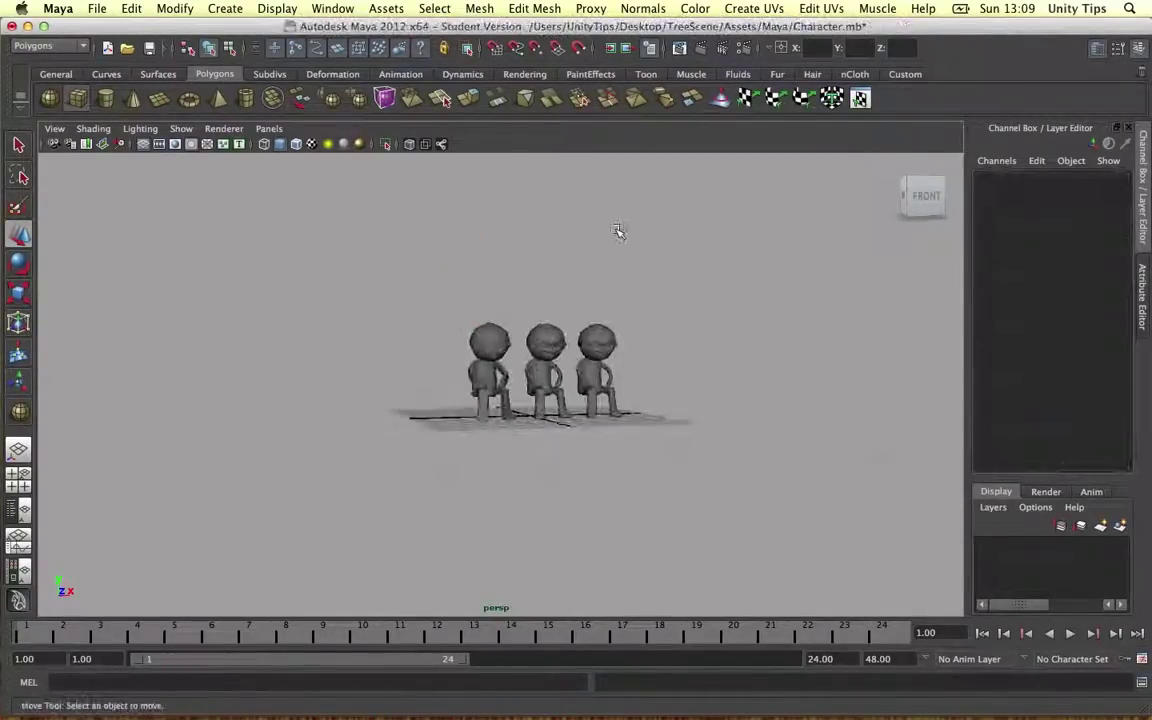
Compare the polygon density of the low-poly and the two smoothed characters, selecting each one in turn
{"action": "scroll", "coordinate": [527, 265], "scroll_direction": "up", "scroll_amount": 10}
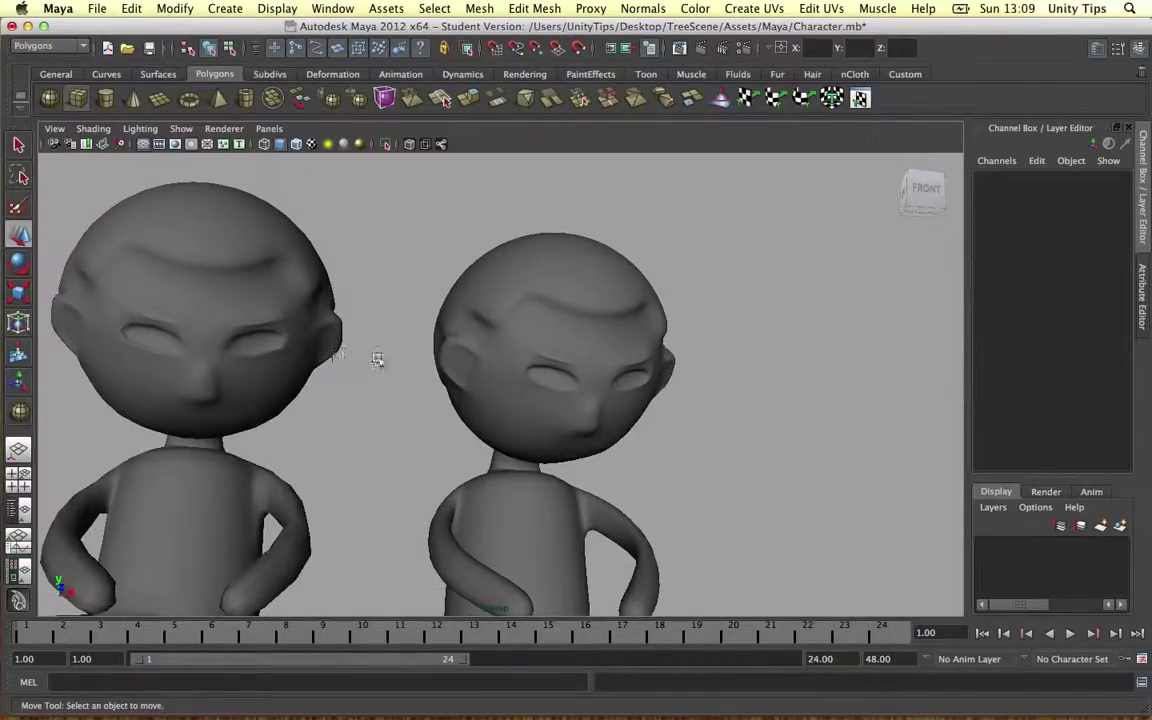
{"action": "scroll", "coordinate": [365, 370], "scroll_direction": "down", "scroll_amount": 5}
{"action": "middle_click_drag", "start_coordinate": [365, 370], "coordinate": [423, 311], "text": "alt"}
{"action": "left_click_drag", "start_coordinate": [423, 311], "coordinate": [454, 338], "text": "alt"}
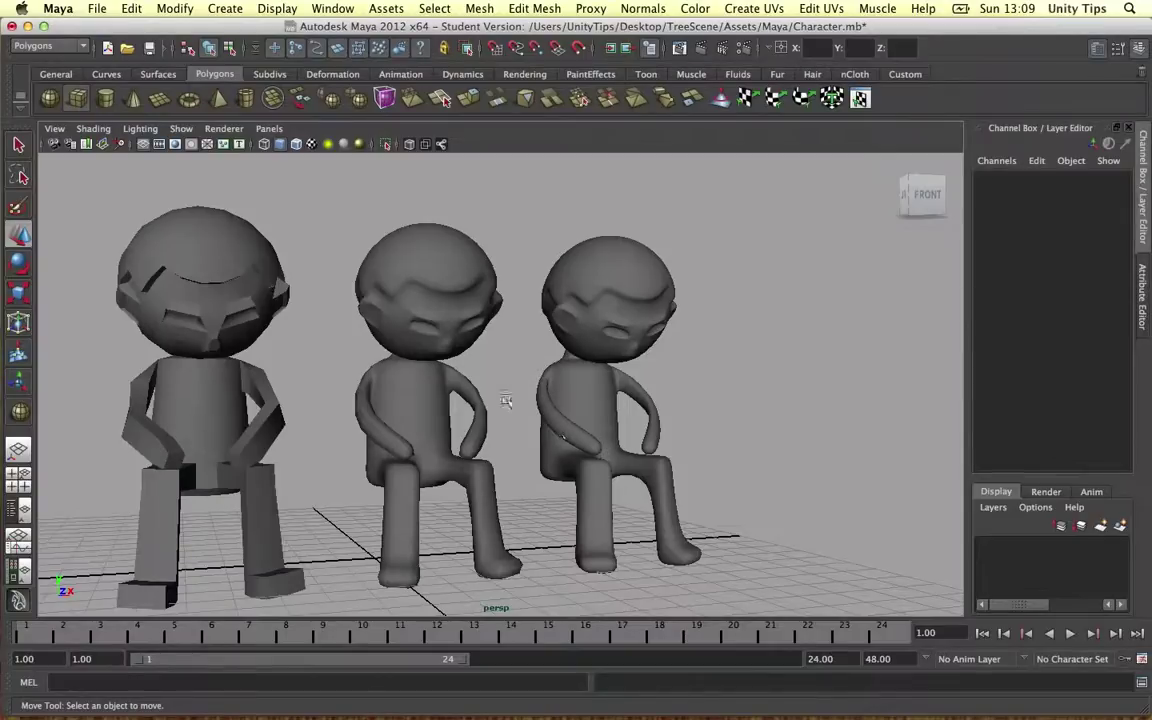
{"action": "left_click_drag", "start_coordinate": [506, 401], "coordinate": [447, 398], "text": "alt"}
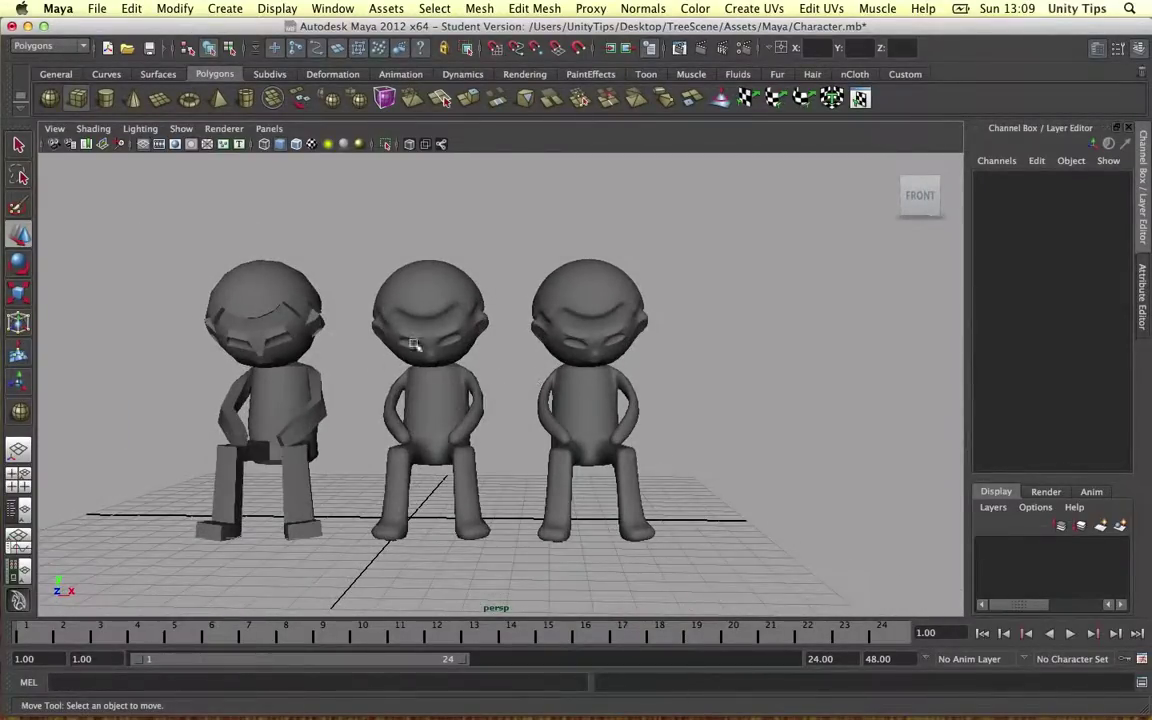
{"action": "left_click", "coordinate": [585, 339]}
{"action": "left_click", "coordinate": [426, 328]}
{"action": "left_click", "coordinate": [290, 325]}
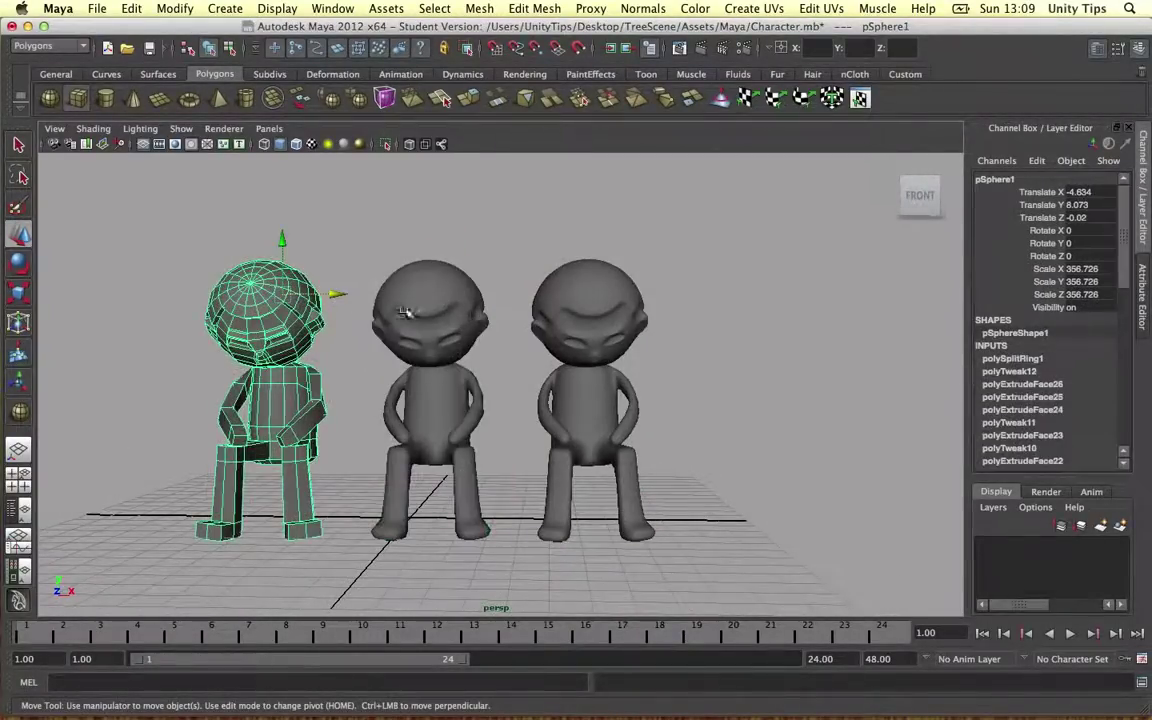
{"action": "left_click", "coordinate": [436, 326]}
{"action": "left_click", "coordinate": [585, 325]}
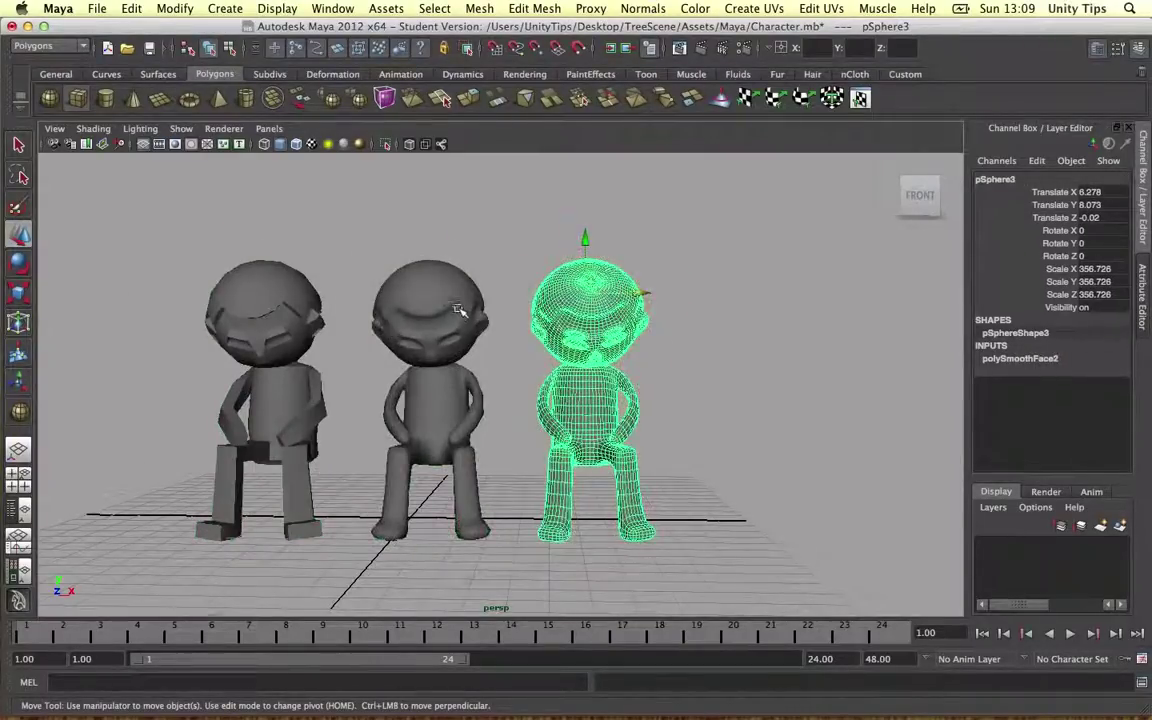
Clear the selection and compare the overall shapes of the three seated characters from the front
{"action": "right_click_drag", "start_coordinate": [460, 311], "coordinate": [340, 290], "text": "alt"}
{"action": "left_click", "coordinate": [388, 298]}
{"action": "scroll", "coordinate": [393, 314], "scroll_direction": "down", "scroll_amount": 3}
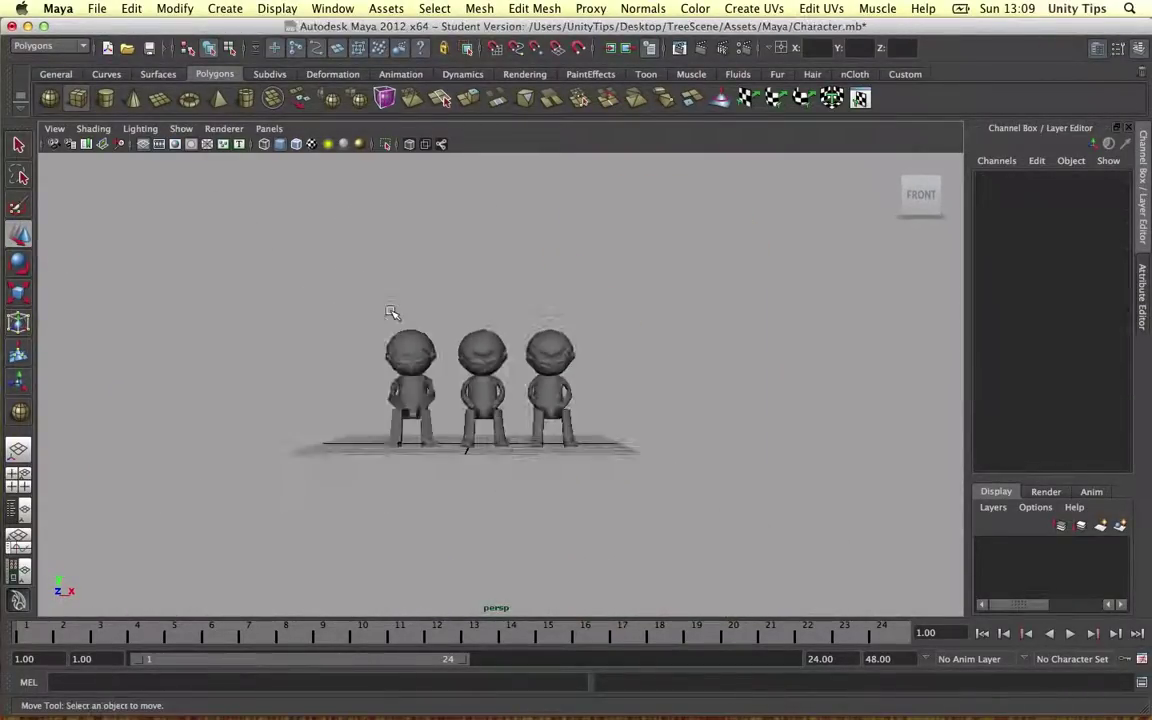
{"action": "scroll", "coordinate": [391, 321], "scroll_direction": "up", "scroll_amount": 7}
{"action": "right_click_drag", "start_coordinate": [414, 315], "coordinate": [400, 337], "text": "alt"}
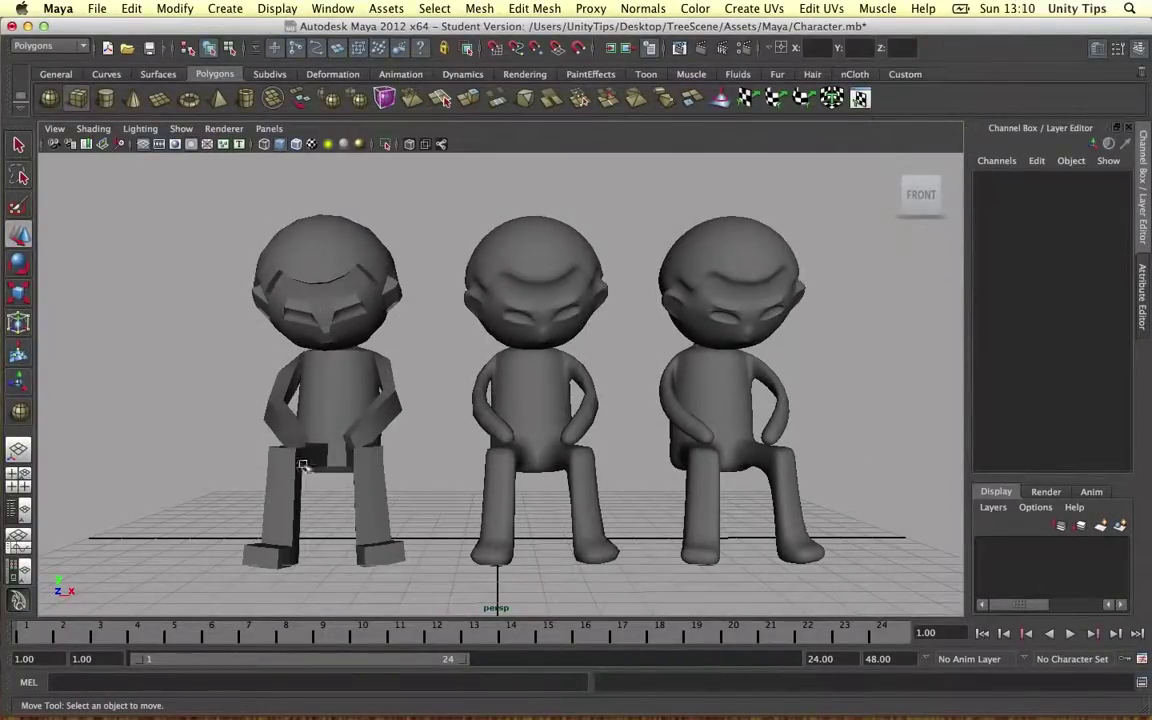
{"action": "middle_click_drag", "start_coordinate": [471, 302], "coordinate": [723, 262], "text": "alt"}
{"action": "right_click_drag", "start_coordinate": [723, 262], "coordinate": [463, 314], "text": "alt"}
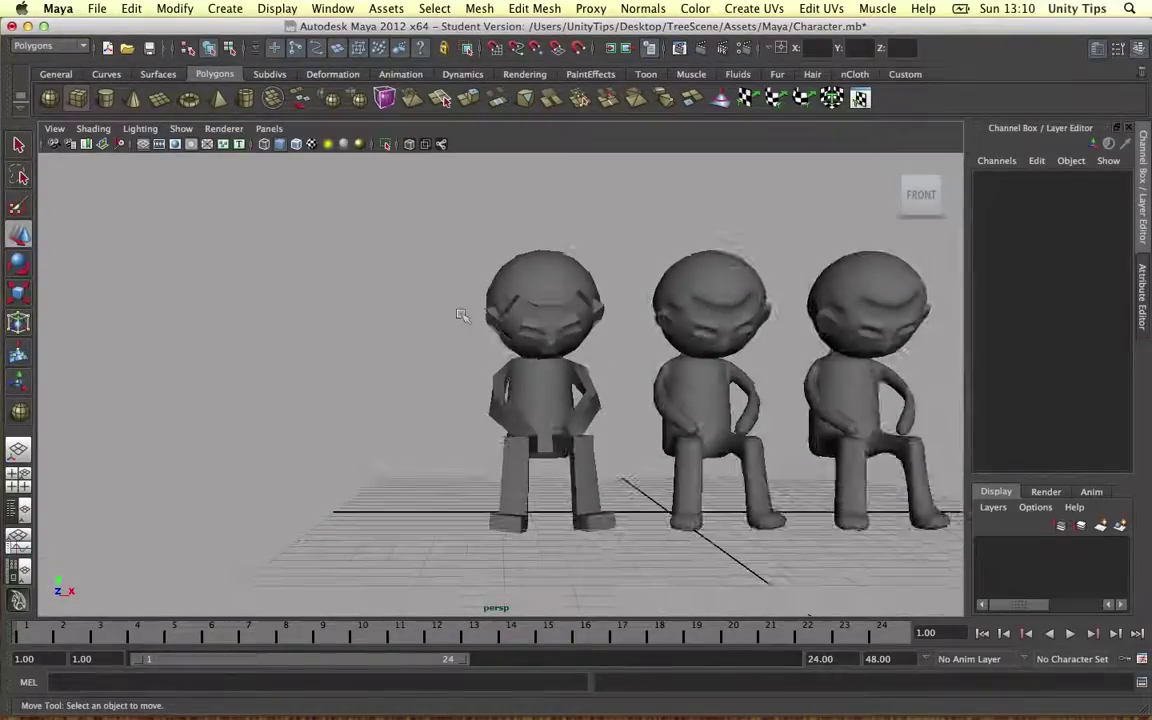
{"action": "middle_click_drag", "start_coordinate": [411, 334], "coordinate": [442, 311], "text": "alt"}
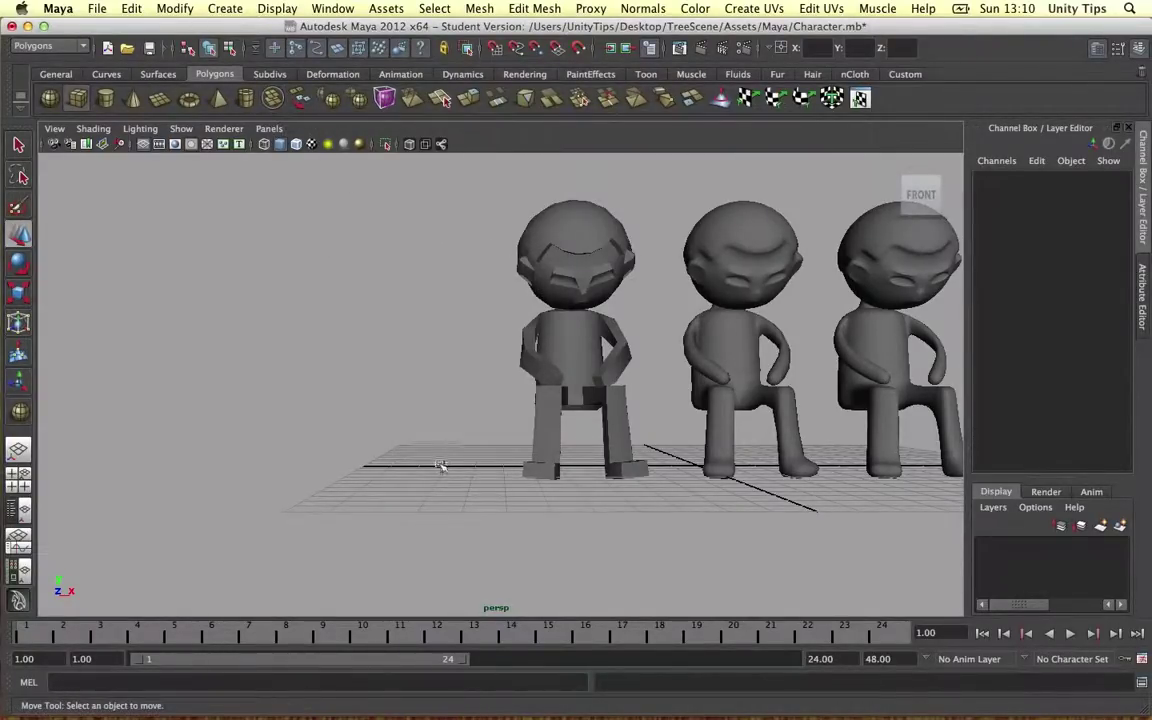
{"action": "right_click_drag", "start_coordinate": [356, 272], "coordinate": [345, 244], "text": "alt"}
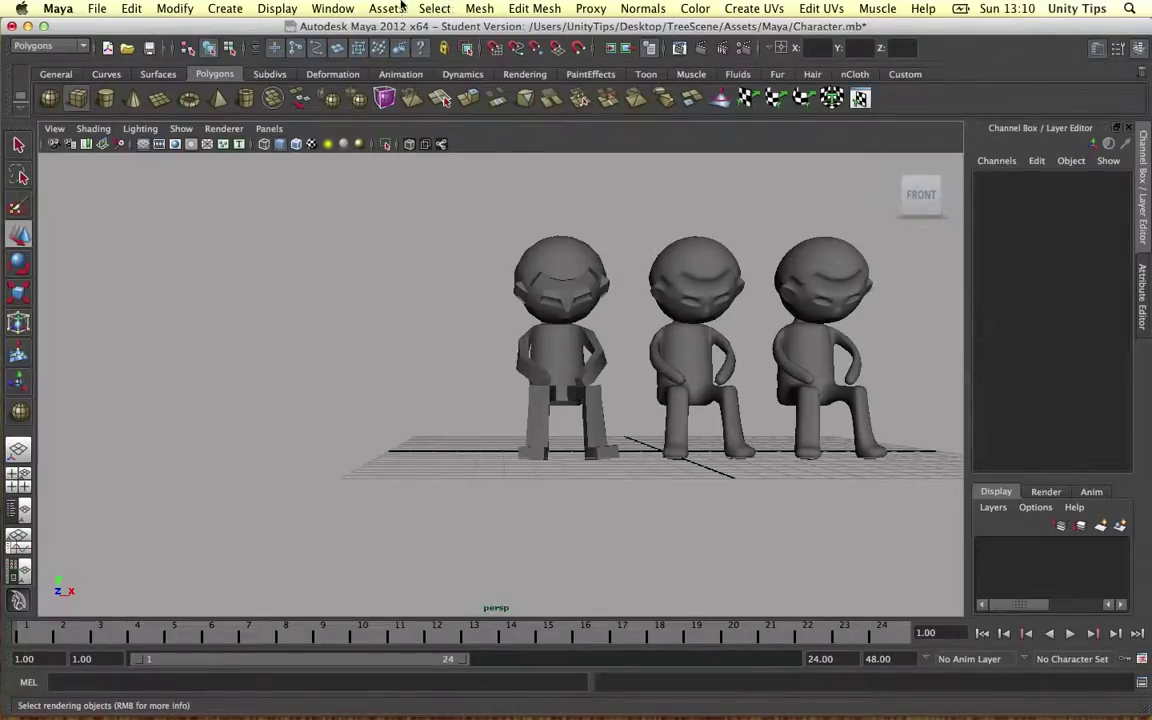
Create a small polygon plane beside the low-poly character and raise it to about head height, Y 6.569
{"action": "left_click", "coordinate": [225, 8]}
{"action": "mouse_move", "coordinate": [290, 51]}
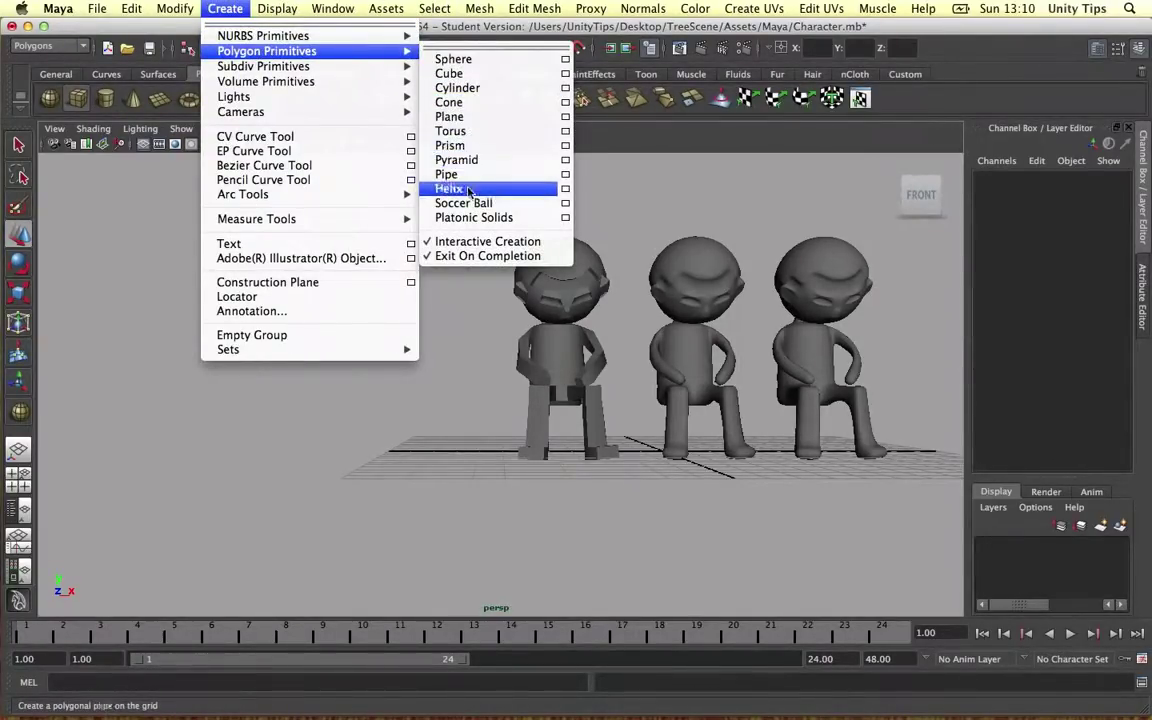
{"action": "left_click", "coordinate": [450, 116]}
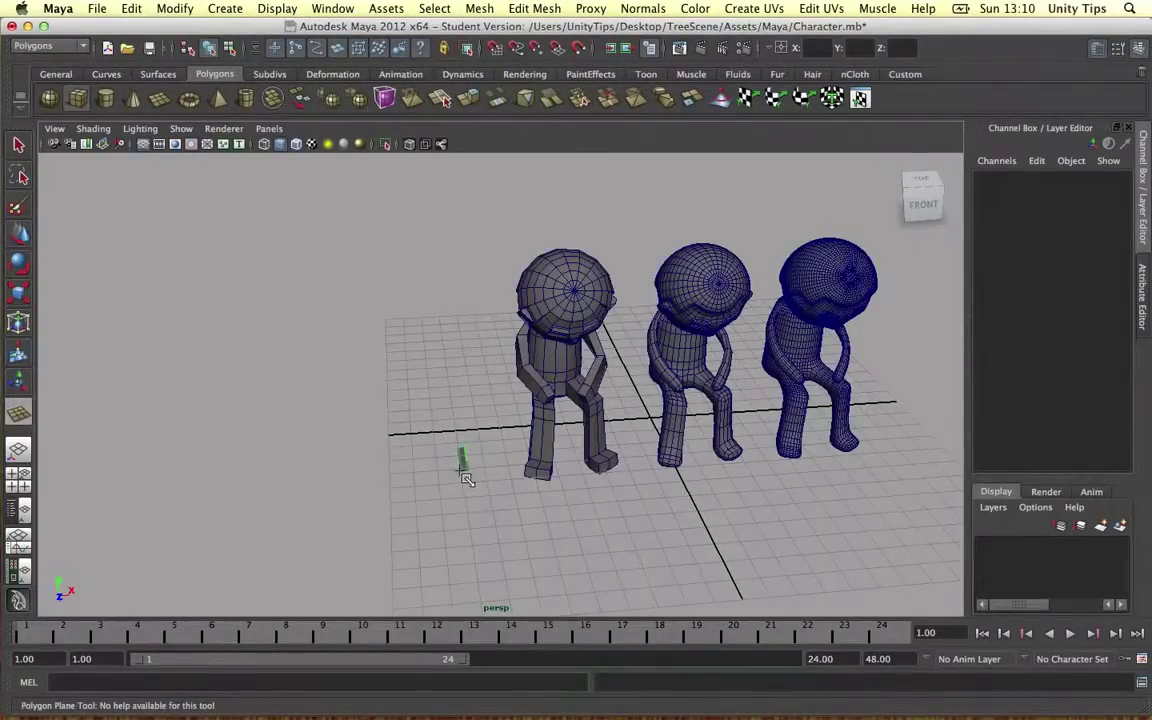
{"action": "left_click_drag", "start_coordinate": [462, 470], "coordinate": [454, 340]}
Stand the plane upright by setting its X rotation to 90
{"action": "key", "text": "e"}
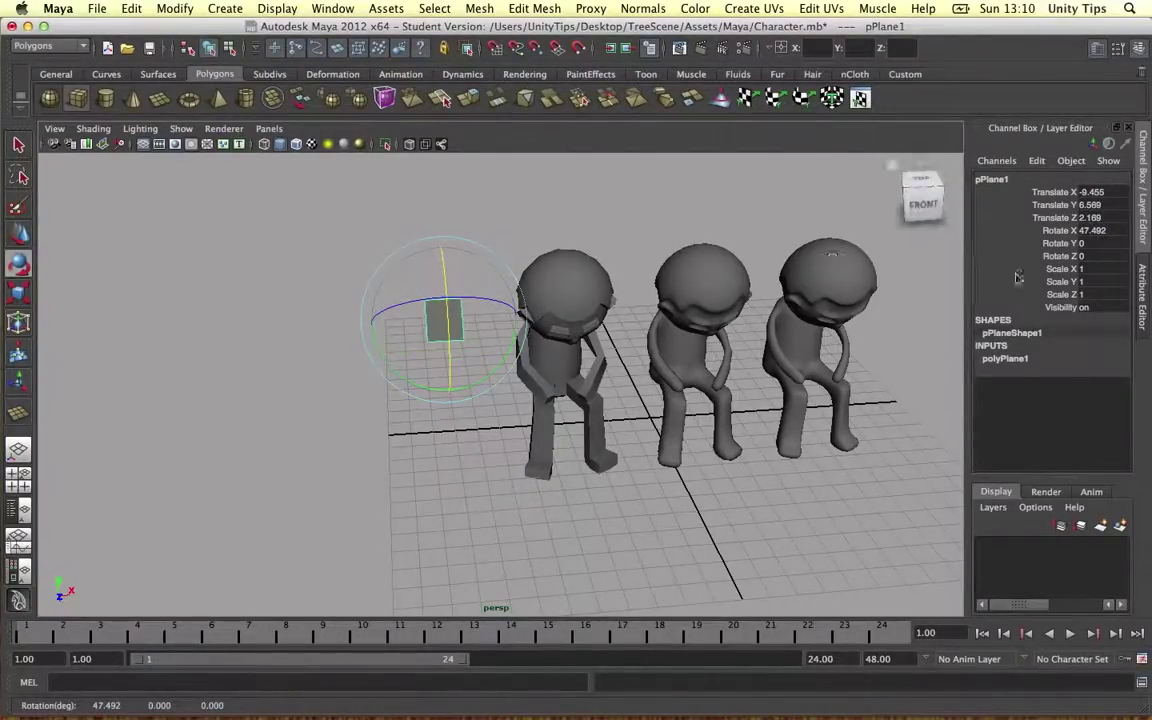
{"action": "left_click", "coordinate": [1091, 231]}
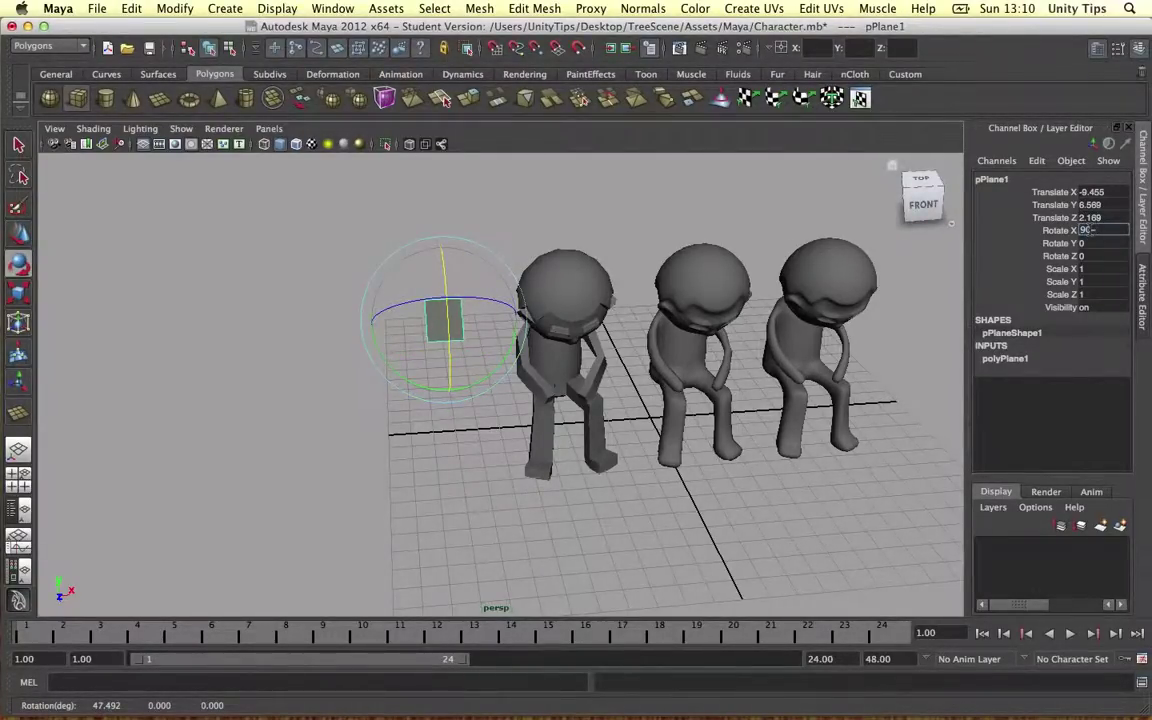
{"action": "type", "text": "90"}
{"action": "key", "text": "Return"}
{"action": "scroll", "coordinate": [663, 249], "scroll_direction": "up", "scroll_amount": 5}
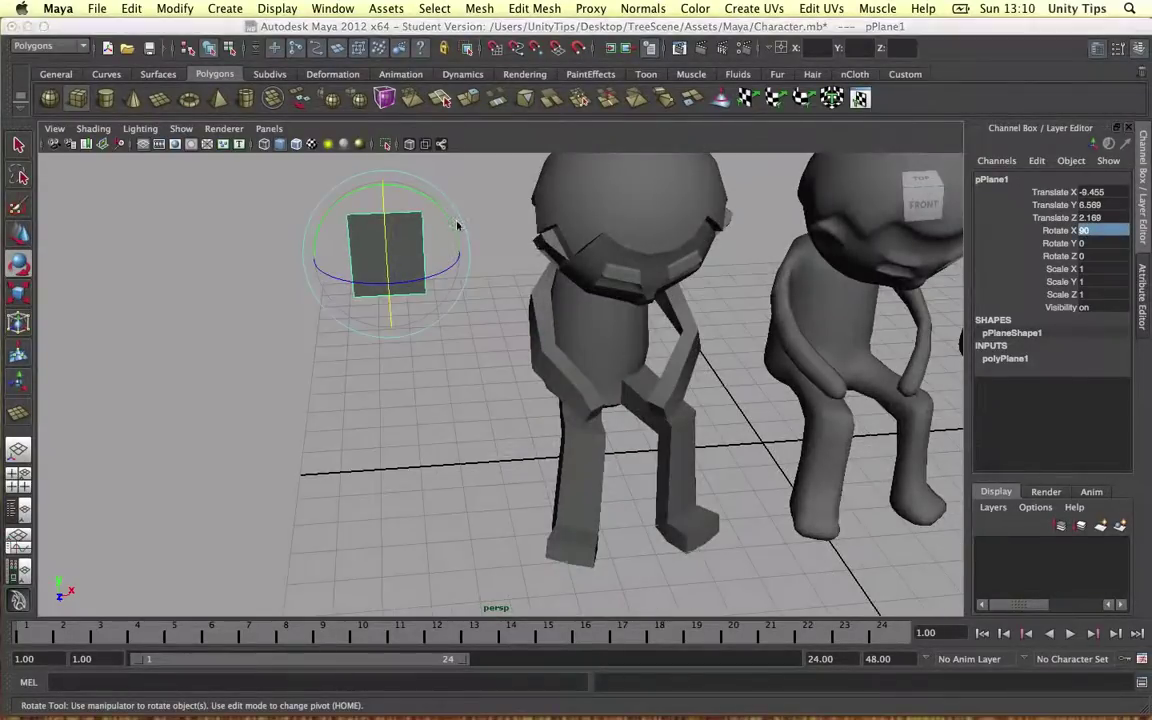
Extrude the plane's edge nearest the low-poly character outward by about 0.973, angled slightly, to form a second face
{"action": "right_click_drag", "start_coordinate": [457, 225], "coordinate": [457, 182]}
{"action": "left_click", "coordinate": [424, 231]}
{"action": "right_click", "coordinate": [428, 260], "text": "shift"}
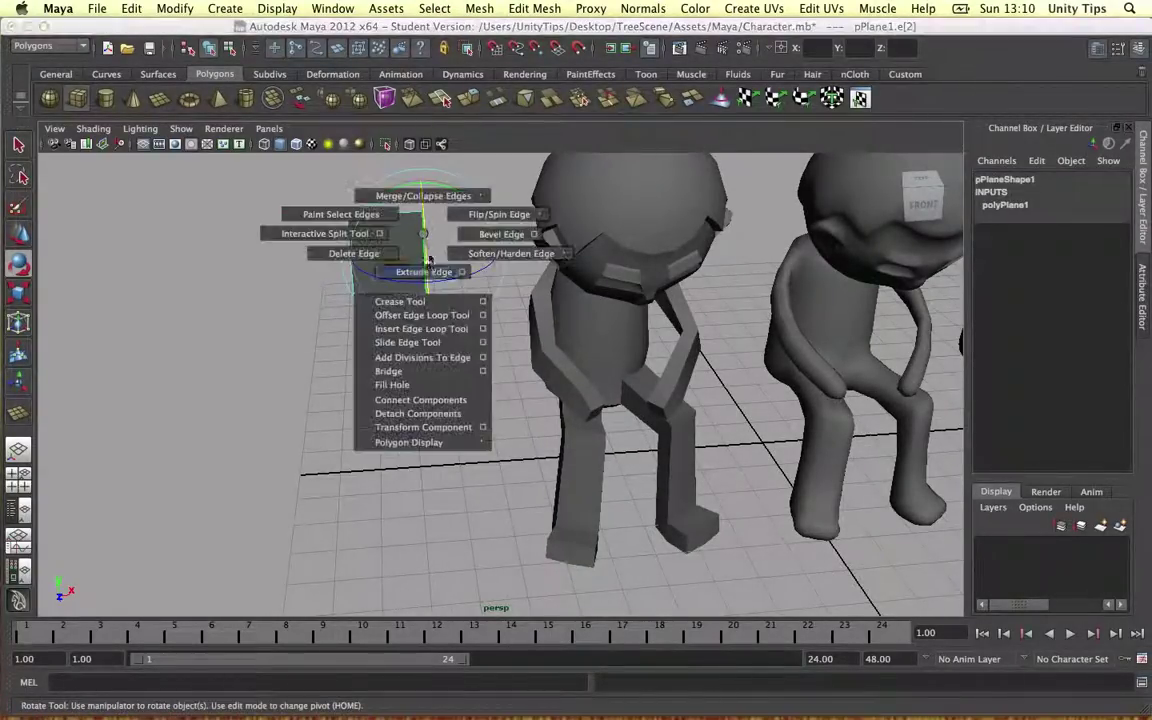
{"action": "left_click", "coordinate": [424, 271]}
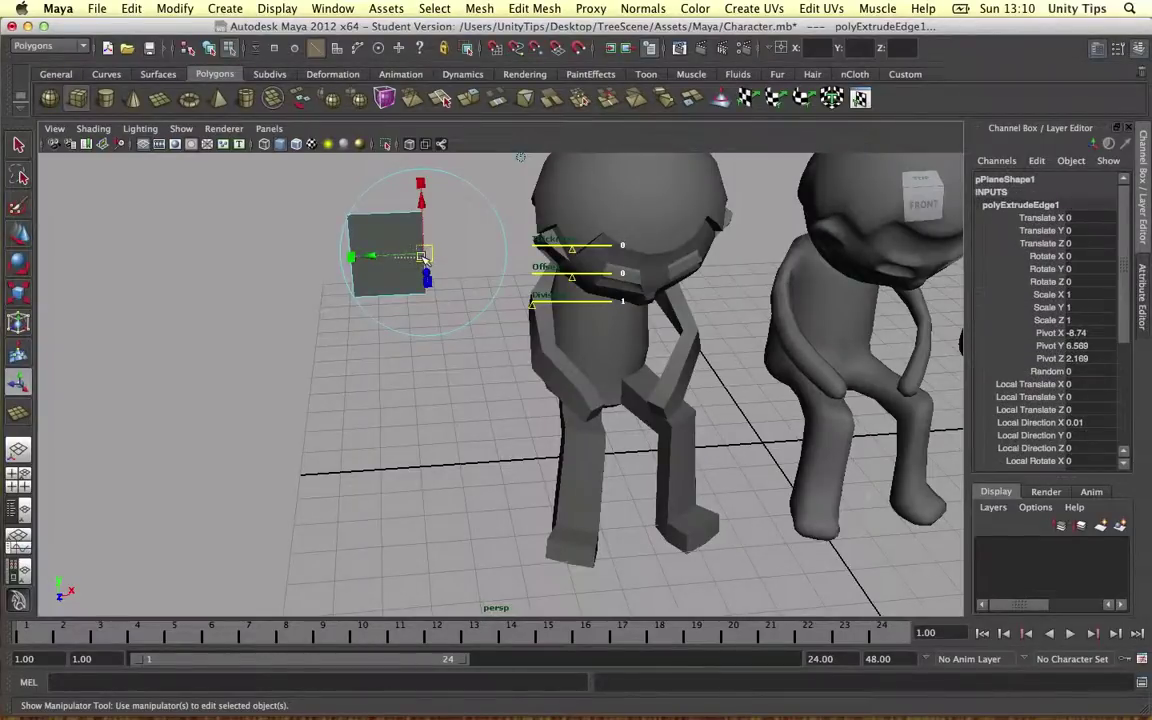
{"action": "left_click_drag", "start_coordinate": [424, 258], "coordinate": [451, 250]}
{"action": "left_click_drag", "start_coordinate": [345, 240], "coordinate": [361, 281], "text": "alt"}
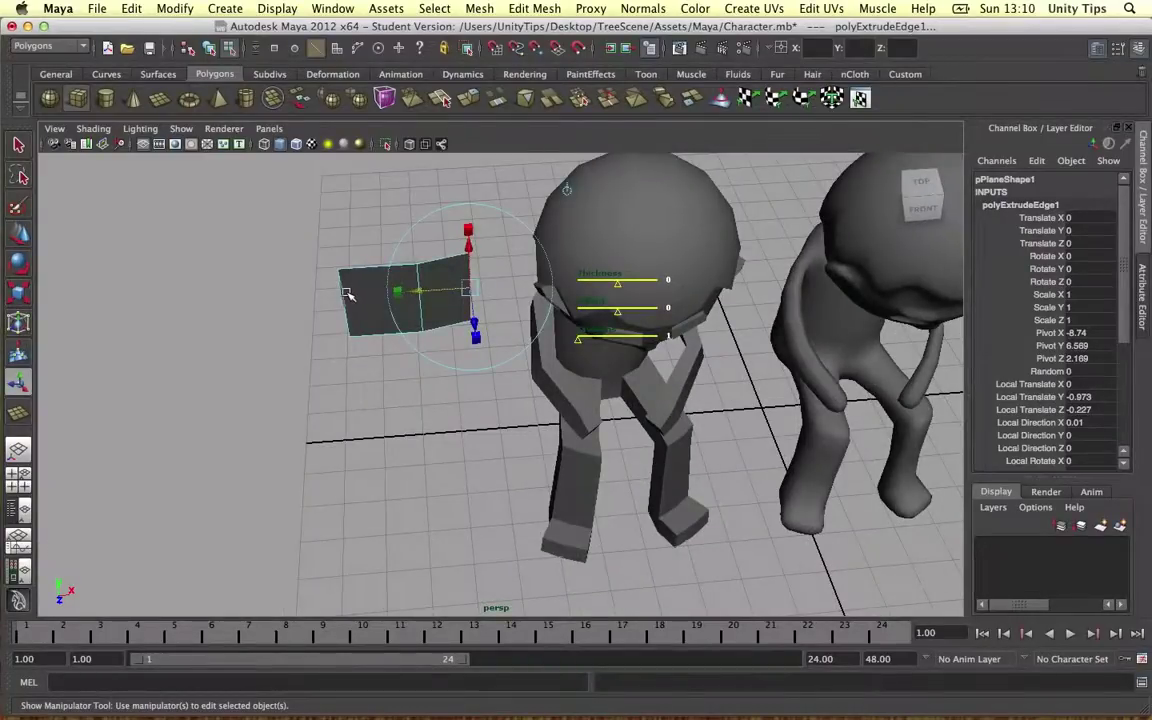
Move the plane's opposite outer edge inward to about X -9.435, narrowing the original face
{"action": "left_click", "coordinate": [343, 295]}
{"action": "key", "text": "w"}
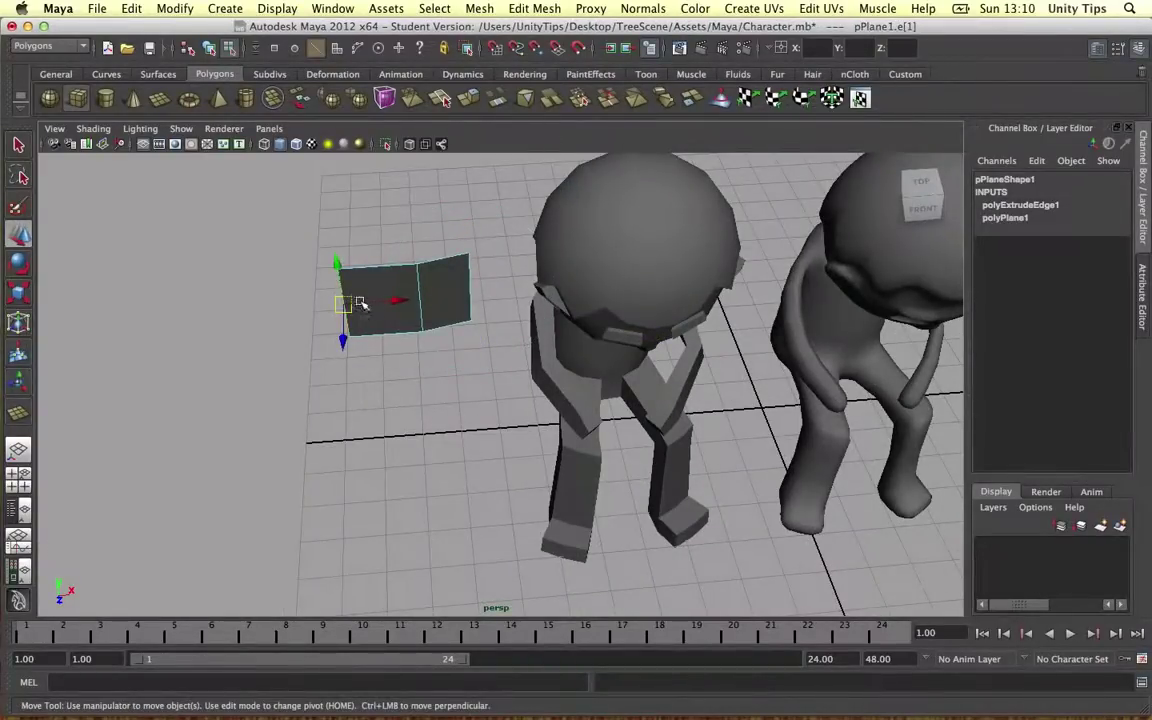
{"action": "left_click_drag", "start_coordinate": [373, 302], "coordinate": [415, 305]}
{"action": "right_click", "coordinate": [346, 255]}
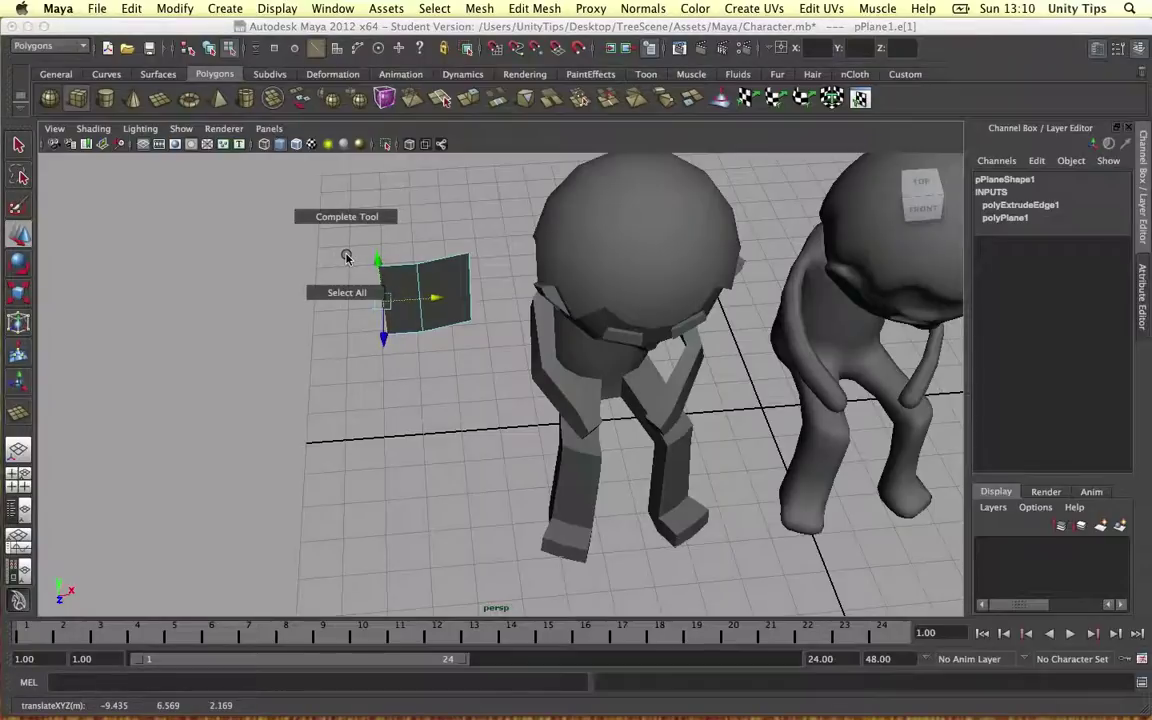
Reshape the two plane faces by moving individual vertices, with the lower middle vertex at about X -8.383, Y 5.713
{"action": "right_click_drag", "start_coordinate": [404, 270], "coordinate": [353, 251]}
{"action": "left_click", "coordinate": [384, 267]}
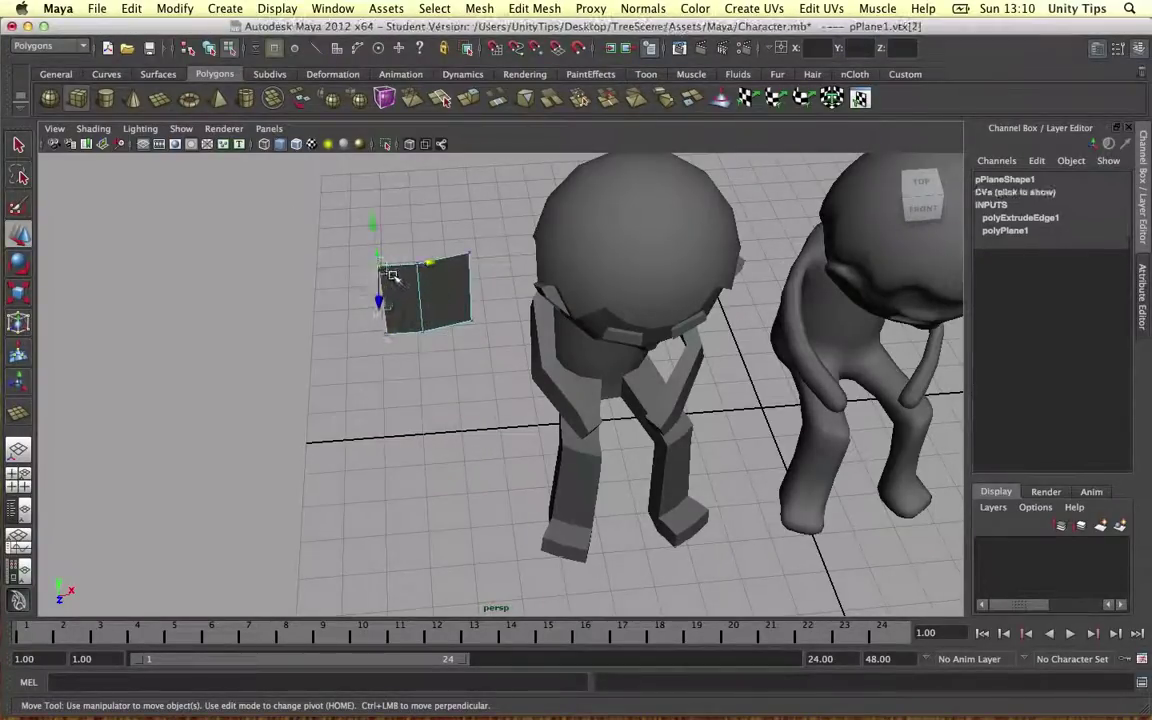
{"action": "left_click_drag", "start_coordinate": [404, 267], "coordinate": [476, 292]}
{"action": "key", "text": "z"}
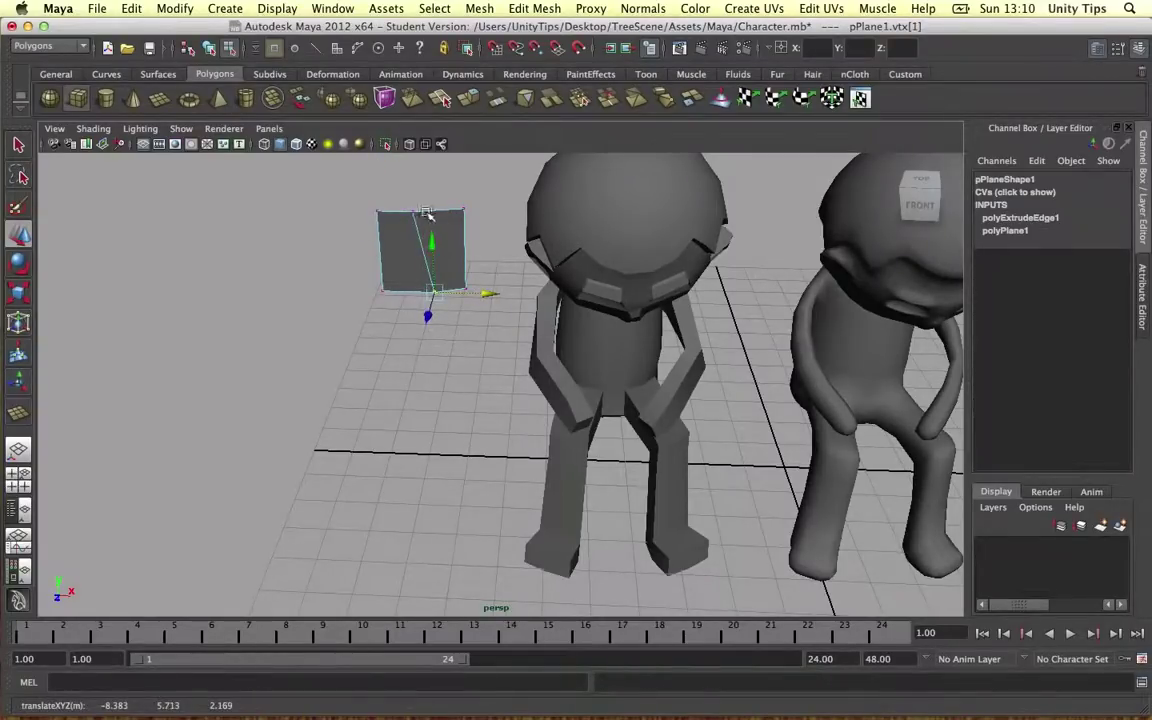
{"action": "left_click_drag", "start_coordinate": [401, 203], "coordinate": [426, 227]}
{"action": "left_click", "coordinate": [442, 226]}
Return the demonstration plane to object selection and delete it
{"action": "scroll", "coordinate": [581, 250], "scroll_direction": "down", "scroll_amount": 3}
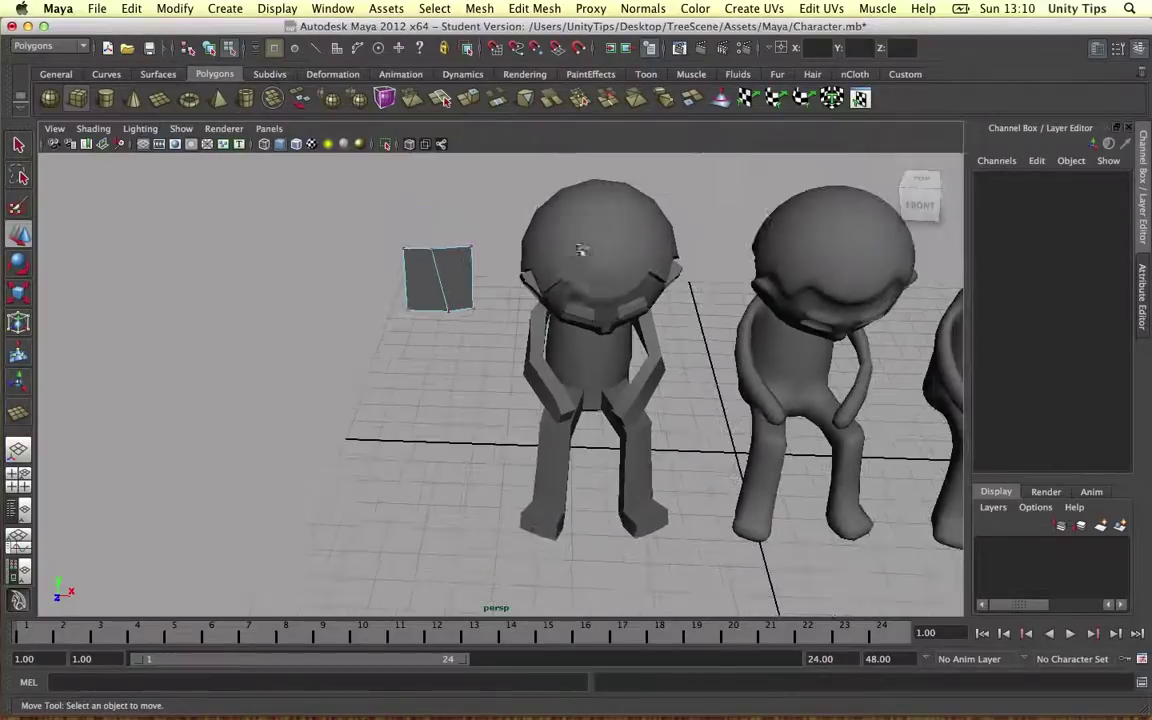
{"action": "middle_click_drag", "start_coordinate": [600, 290], "coordinate": [591, 255], "text": "alt"}
{"action": "right_click_drag", "start_coordinate": [442, 229], "coordinate": [510, 212]}
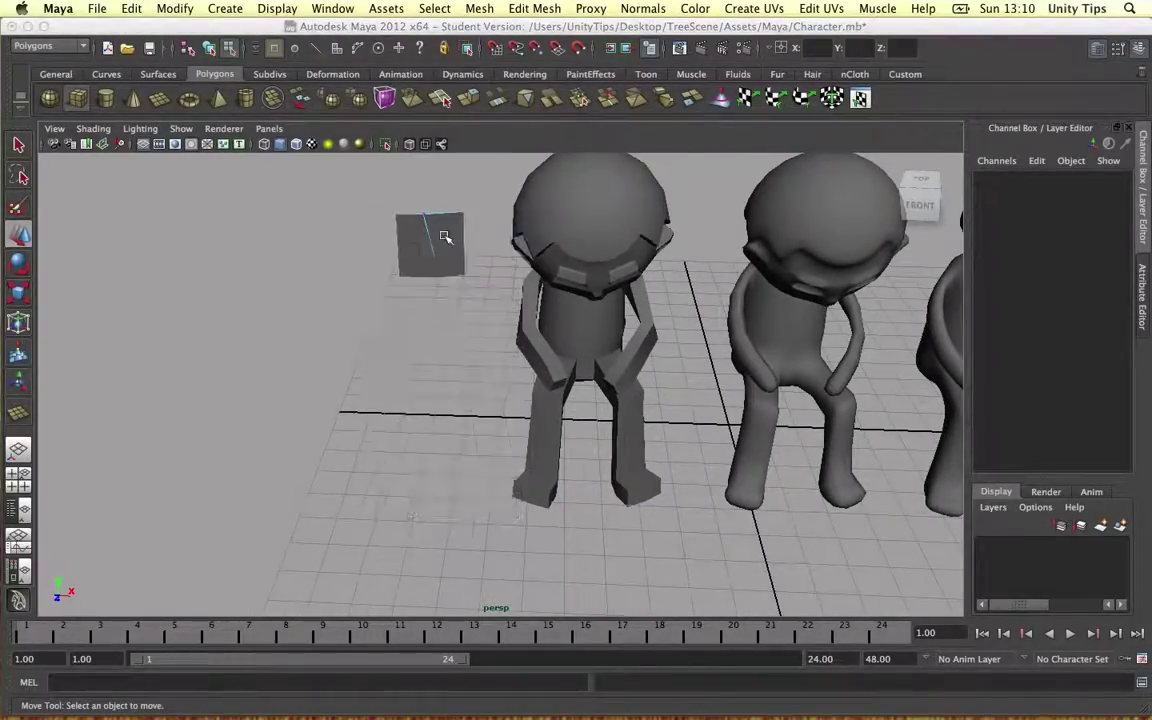
{"action": "left_click", "coordinate": [446, 240]}
{"action": "key", "text": "BackSpace"}
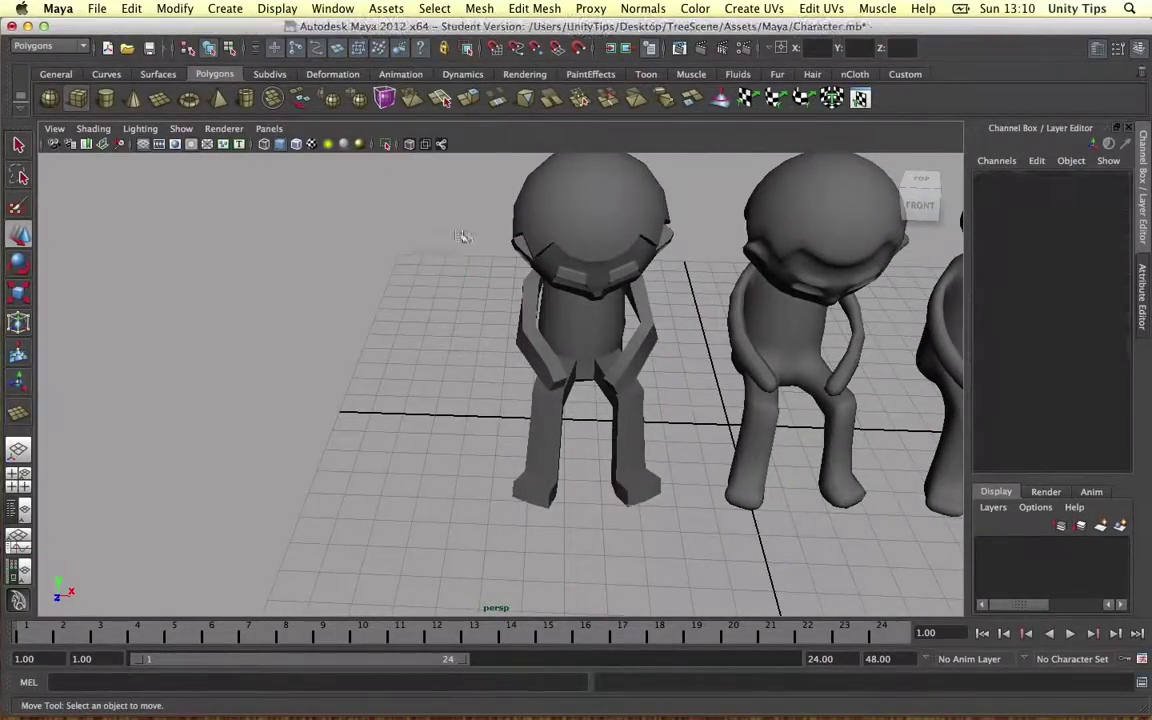
Select the most densely smoothed character and try the Export Selection command on it
{"action": "middle_click_drag", "start_coordinate": [426, 206], "coordinate": [270, 224], "text": "alt"}
{"action": "scroll", "coordinate": [499, 273], "scroll_direction": "down", "scroll_amount": 4}
{"action": "middle_click_drag", "start_coordinate": [499, 273], "coordinate": [407, 270], "text": "alt"}
{"action": "left_click_drag", "start_coordinate": [407, 271], "coordinate": [417, 219], "text": "alt"}
{"action": "scroll", "coordinate": [471, 249], "scroll_direction": "up", "scroll_amount": 5}
{"action": "middle_click_drag", "start_coordinate": [471, 249], "coordinate": [465, 269], "text": "alt"}
{"action": "right_click_drag", "start_coordinate": [463, 270], "coordinate": [373, 195], "text": "alt"}
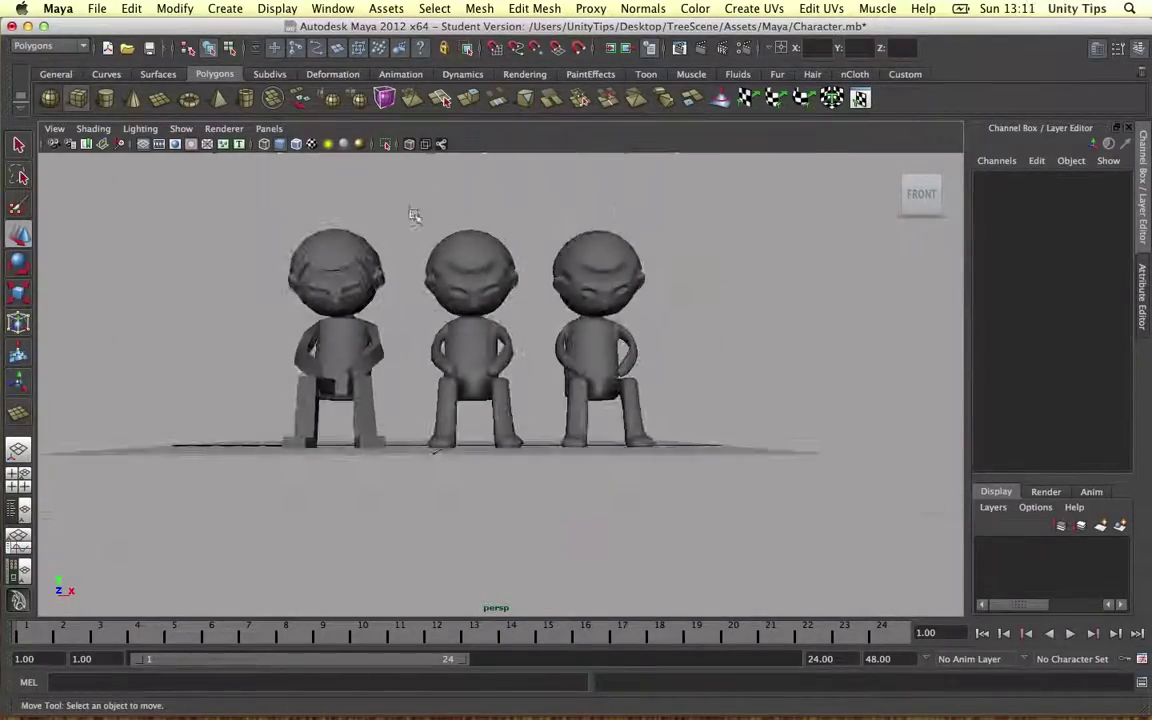
{"action": "left_click", "coordinate": [559, 270]}
{"action": "left_click", "coordinate": [96, 8]}
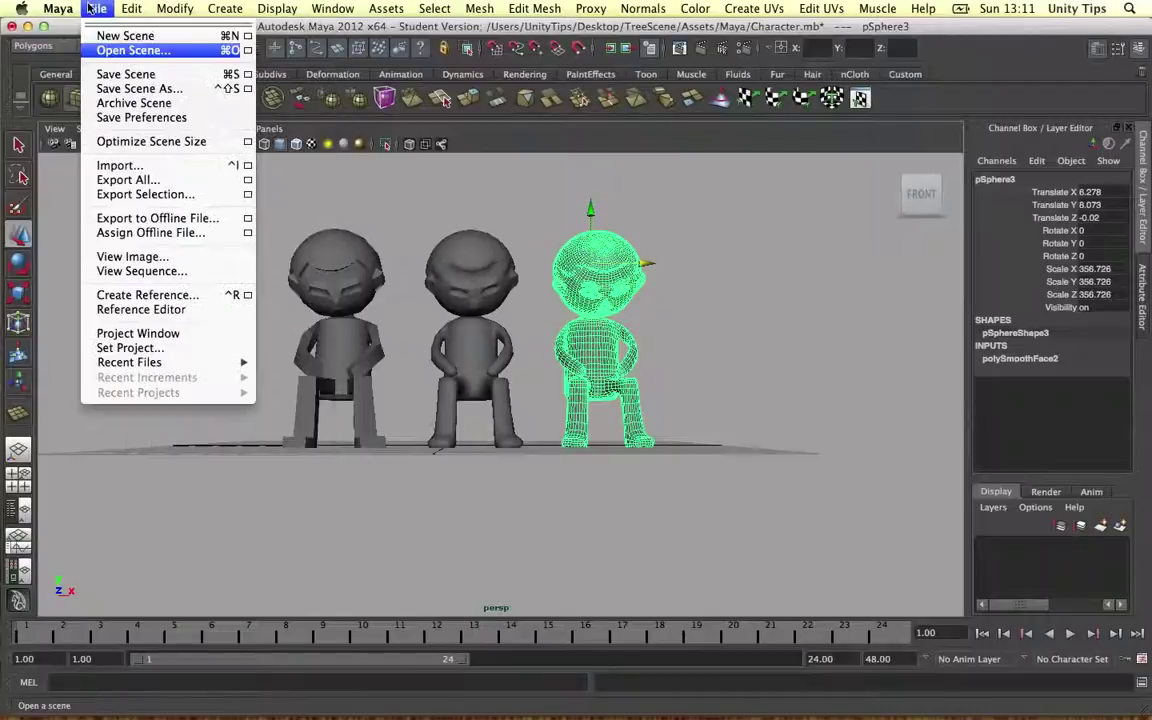
{"action": "left_click", "coordinate": [145, 194]}
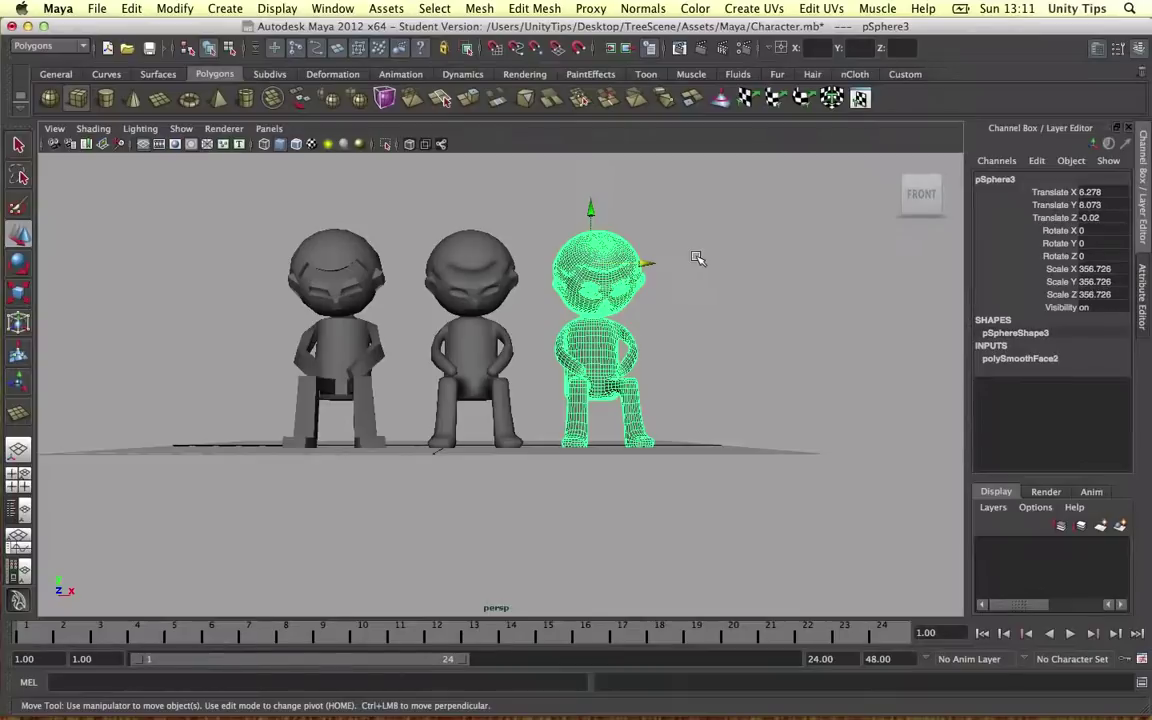
Deselect the smoothed character and examine all three characters from several angles and distances
{"action": "left_click_drag", "start_coordinate": [645, 240], "coordinate": [487, 285], "text": "alt"}
{"action": "left_click", "coordinate": [478, 290]}
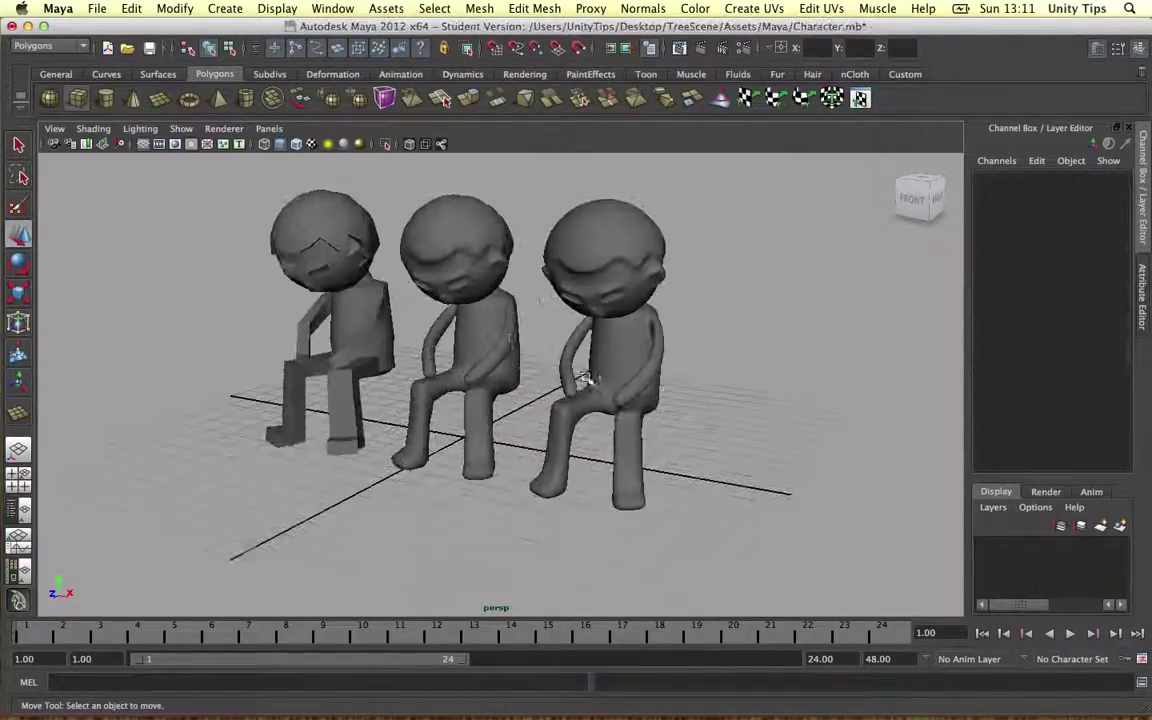
{"action": "scroll", "coordinate": [571, 316], "scroll_direction": "down", "scroll_amount": 5}
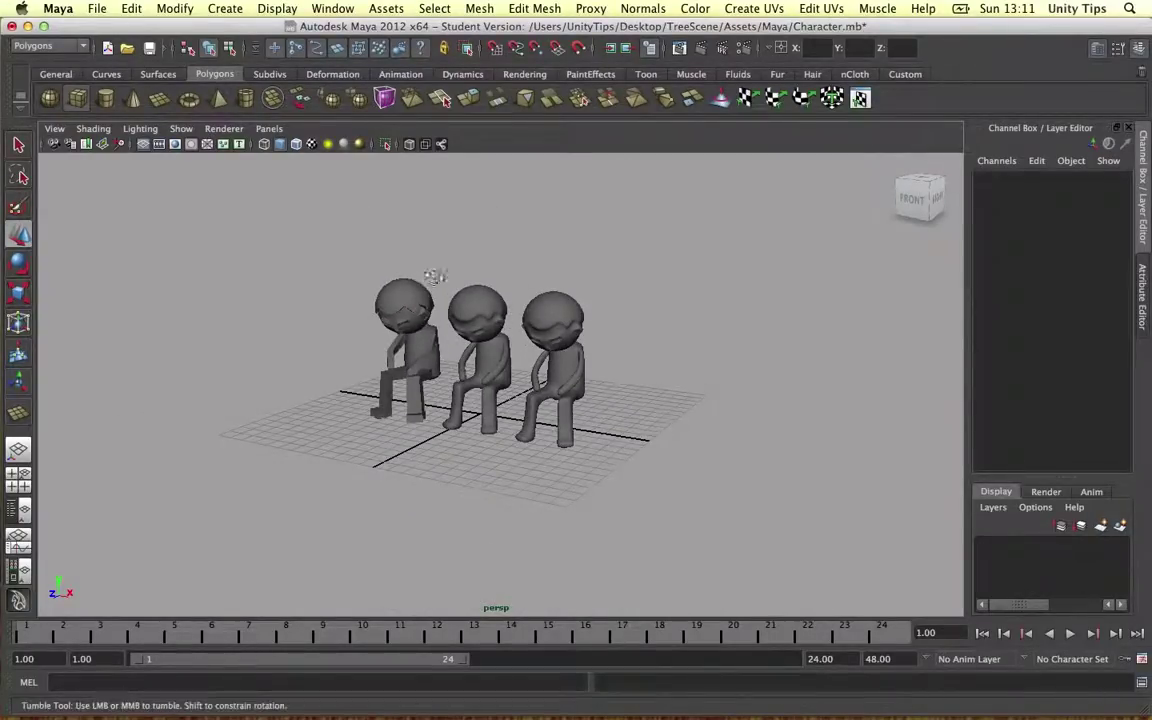
{"action": "left_click_drag", "start_coordinate": [437, 278], "coordinate": [475, 358], "text": "alt"}
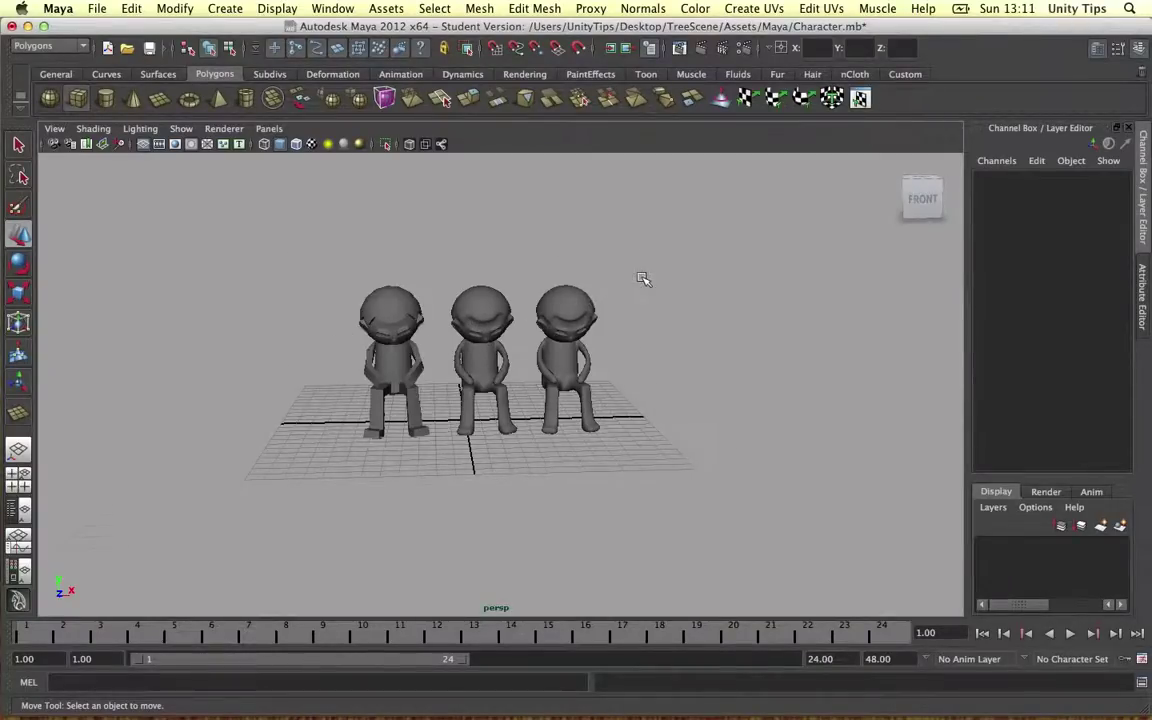
{"action": "scroll", "coordinate": [643, 279], "scroll_direction": "up", "scroll_amount": 3}
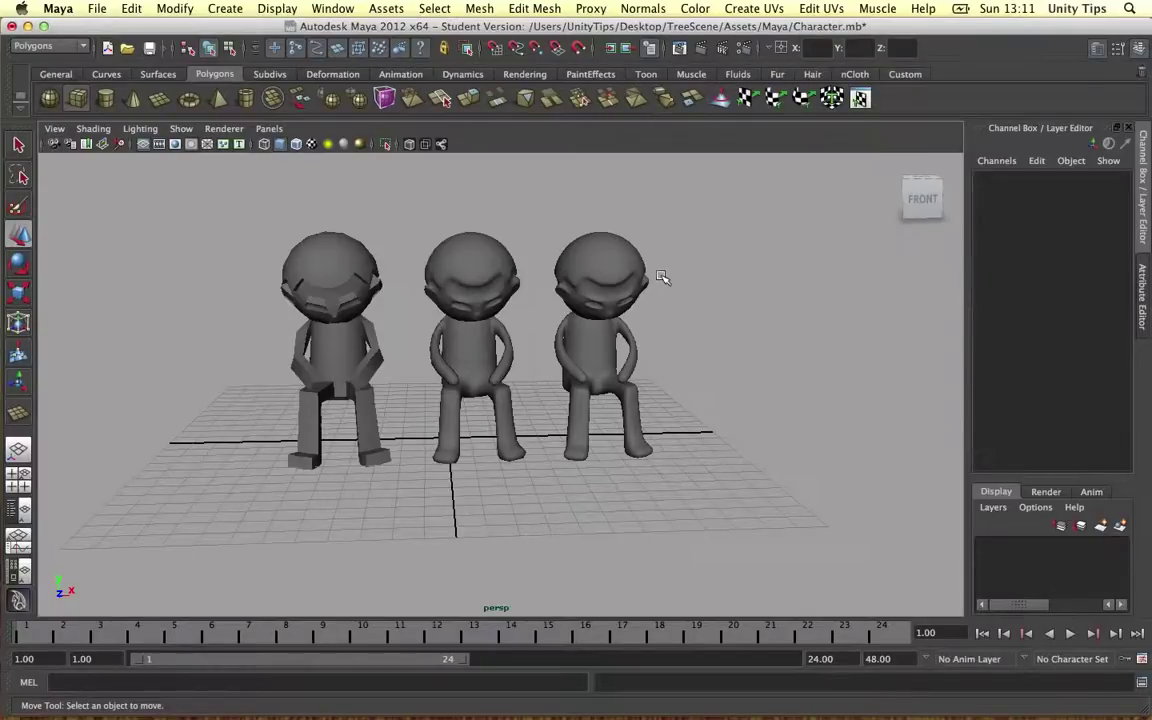
{"action": "mouse_move", "coordinate": [381, 261]}
{"action": "left_mouse_down", "text": "alt"}
{"action": "mouse_move", "coordinate": [452, 250]}
{"action": "mouse_move", "coordinate": [483, 268]}
{"action": "mouse_move", "coordinate": [328, 258]}
{"action": "mouse_move", "coordinate": [373, 267]}
{"action": "left_mouse_up", "text": "alt"}
{"action": "scroll", "coordinate": [373, 267], "scroll_direction": "up", "scroll_amount": 4}
{"action": "middle_click_drag", "start_coordinate": [373, 267], "coordinate": [512, 276], "text": "alt"}
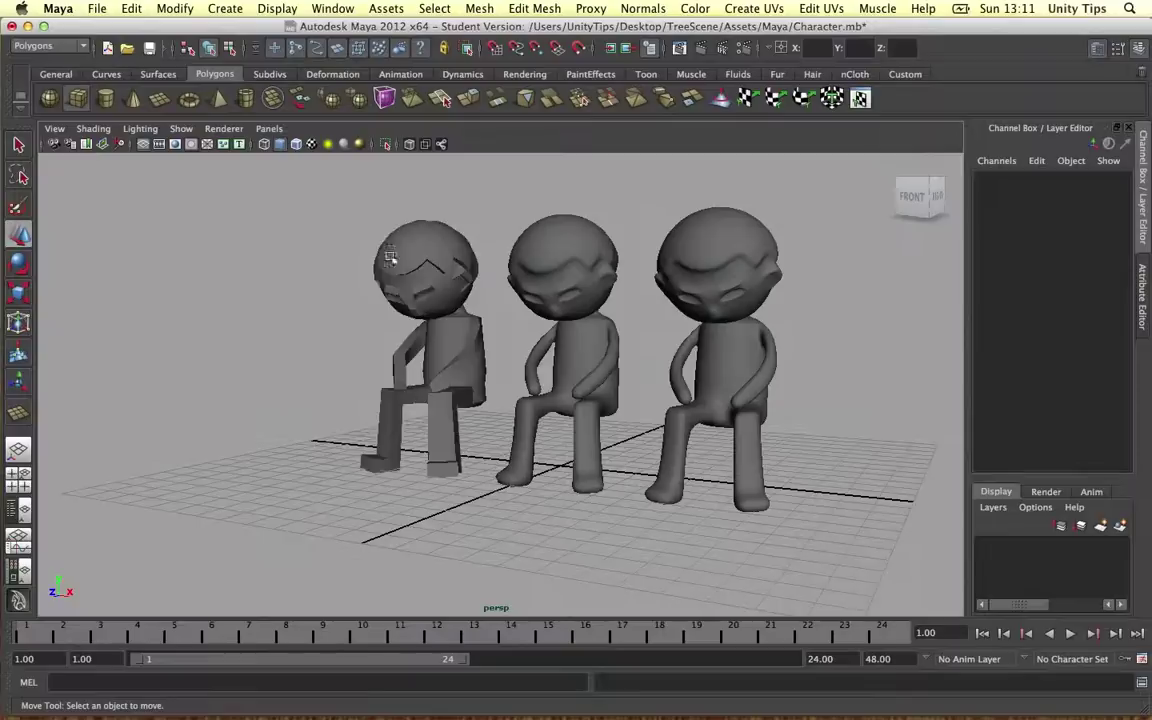
Select the low-poly character and inspect its polygon structure beside the two smoothed versions
{"action": "left_click", "coordinate": [391, 257]}
{"action": "scroll", "coordinate": [430, 265], "scroll_direction": "up", "scroll_amount": 5}
{"action": "key", "text": "f"}
{"action": "left_click_drag", "start_coordinate": [510, 228], "coordinate": [341, 307], "text": "alt"}
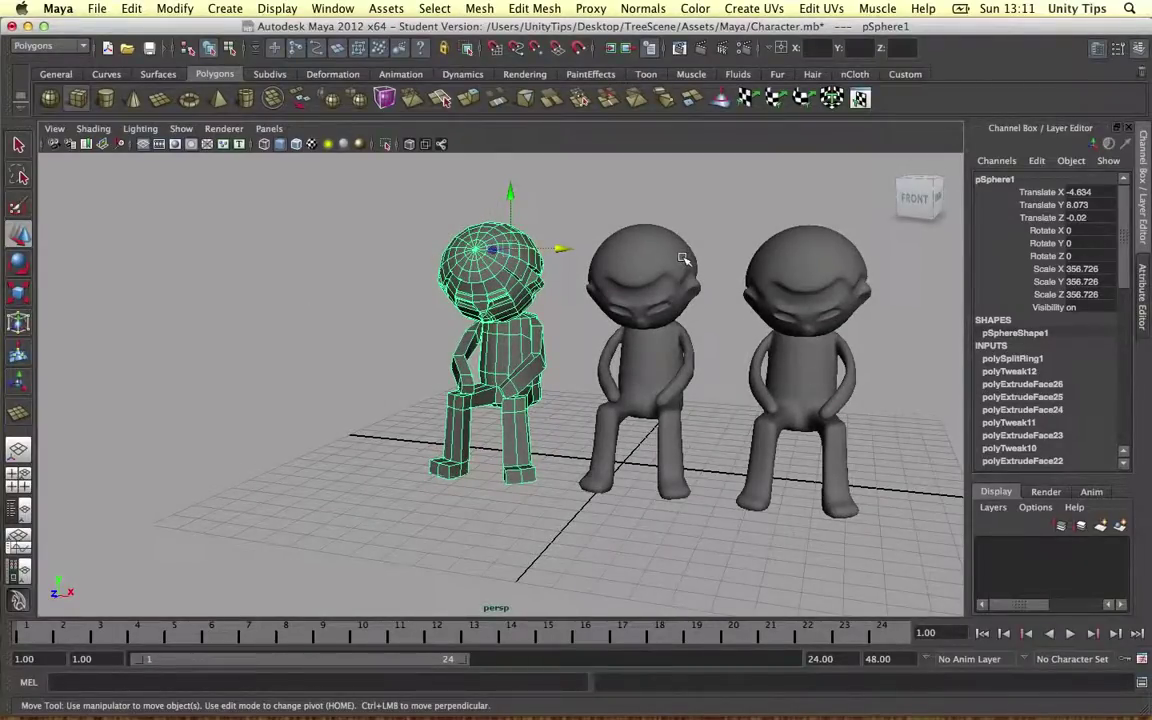
Switch to the Unity tree scene, examine the character on the bench, and select the lamp post structure
{"action": "key", "text": "ctrl+Left"}
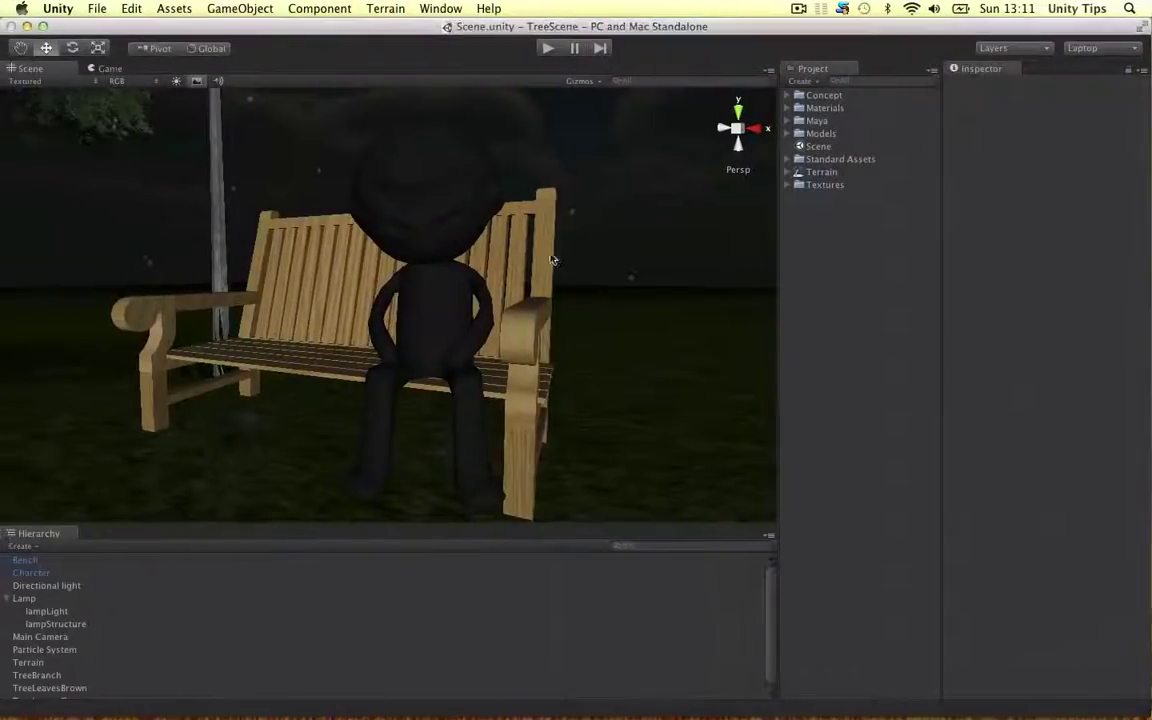
{"action": "left_click_drag", "start_coordinate": [397, 253], "coordinate": [613, 289], "text": "alt"}
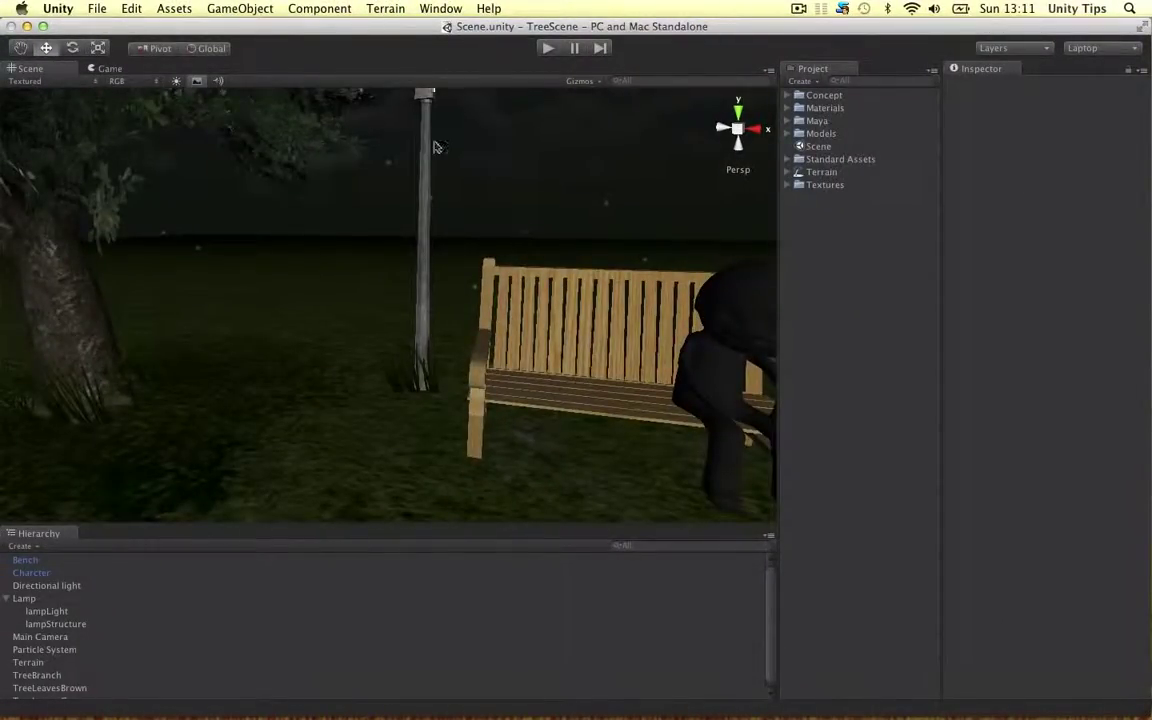
{"action": "left_click_drag", "start_coordinate": [476, 157], "coordinate": [438, 190], "text": "alt"}
{"action": "left_click", "coordinate": [438, 185]}
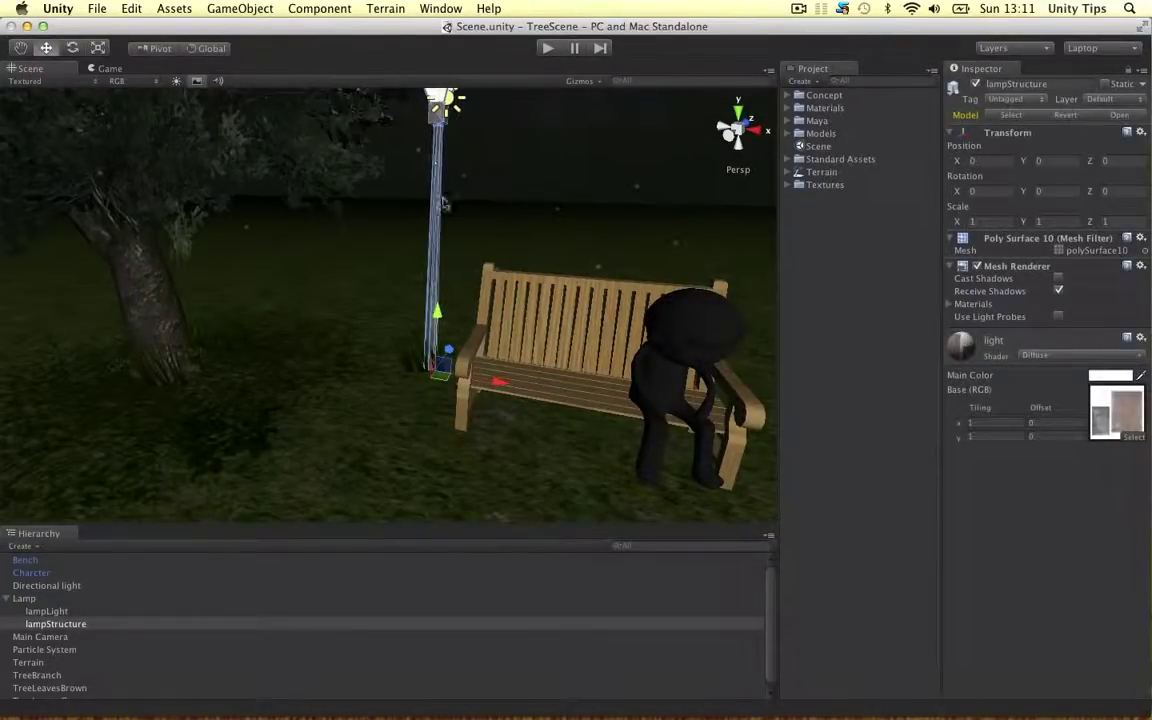
{"action": "left_click_drag", "start_coordinate": [446, 254], "coordinate": [470, 219], "text": "alt"}
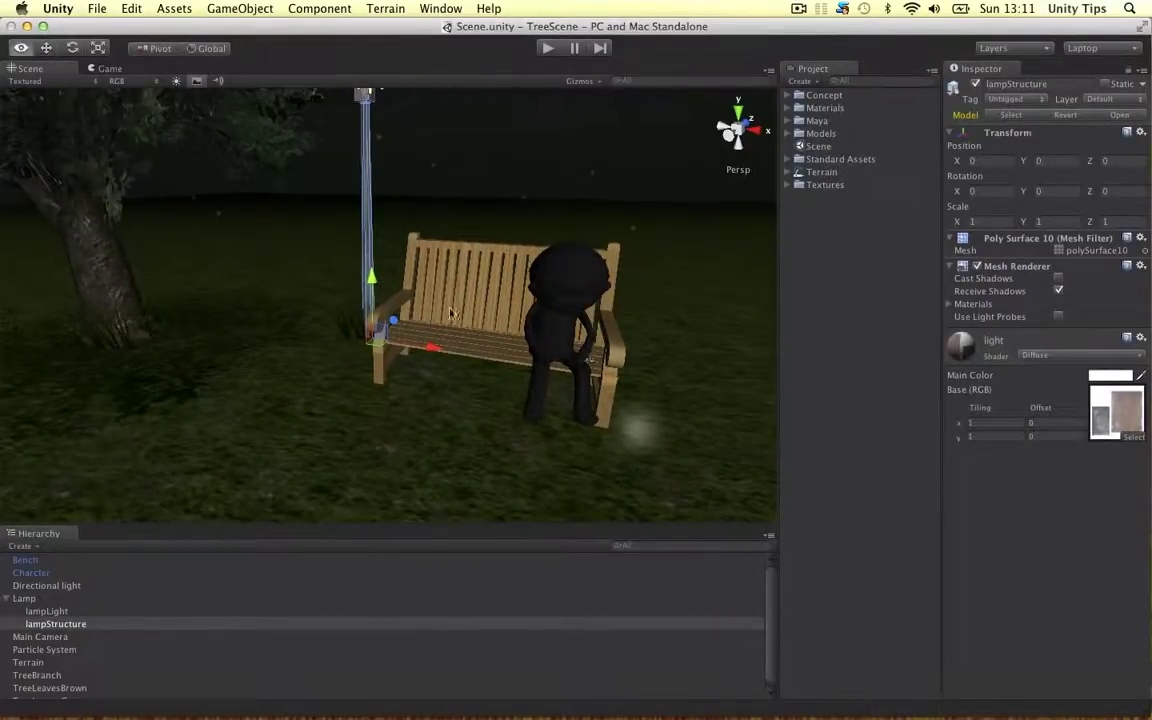
Select the terrain and survey the tree, street lamp and bench from a wider viewpoint
{"action": "right_click_drag", "start_coordinate": [530, 312], "coordinate": [419, 301], "text": "alt"}
{"action": "left_click_drag", "start_coordinate": [419, 301], "coordinate": [452, 316], "text": "alt"}
{"action": "left_click", "coordinate": [408, 378]}
{"action": "left_click", "coordinate": [651, 368]}
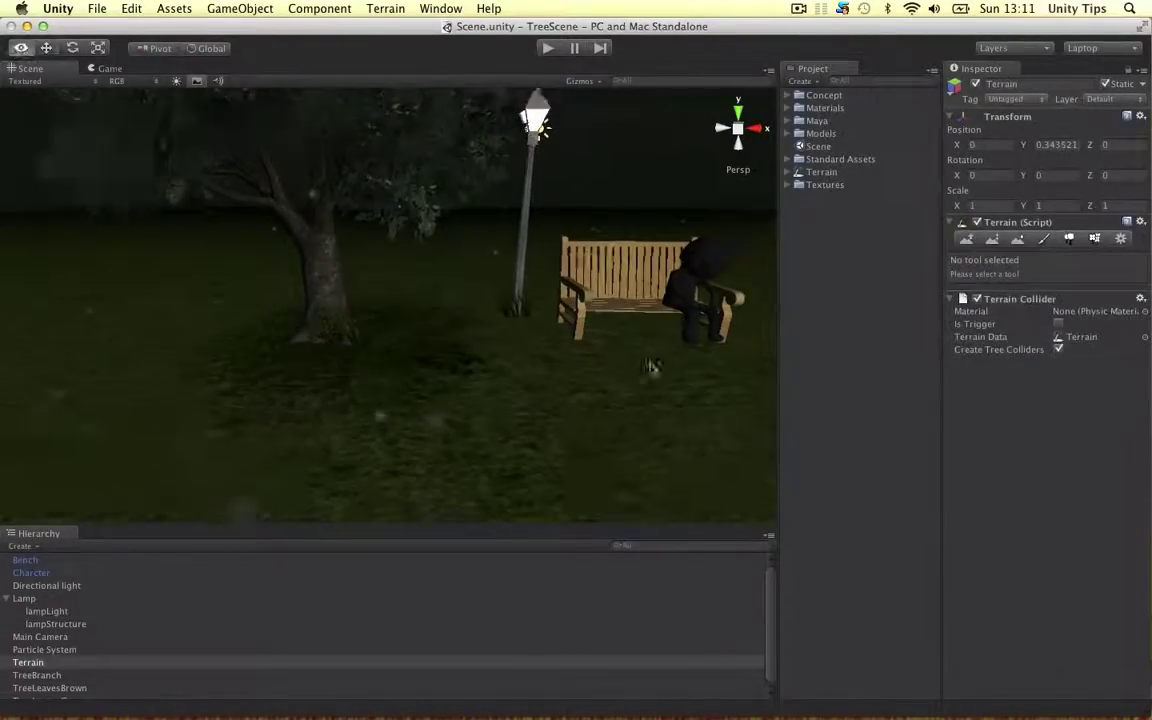
{"action": "left_click_drag", "start_coordinate": [651, 368], "coordinate": [537, 325], "text": "alt"}
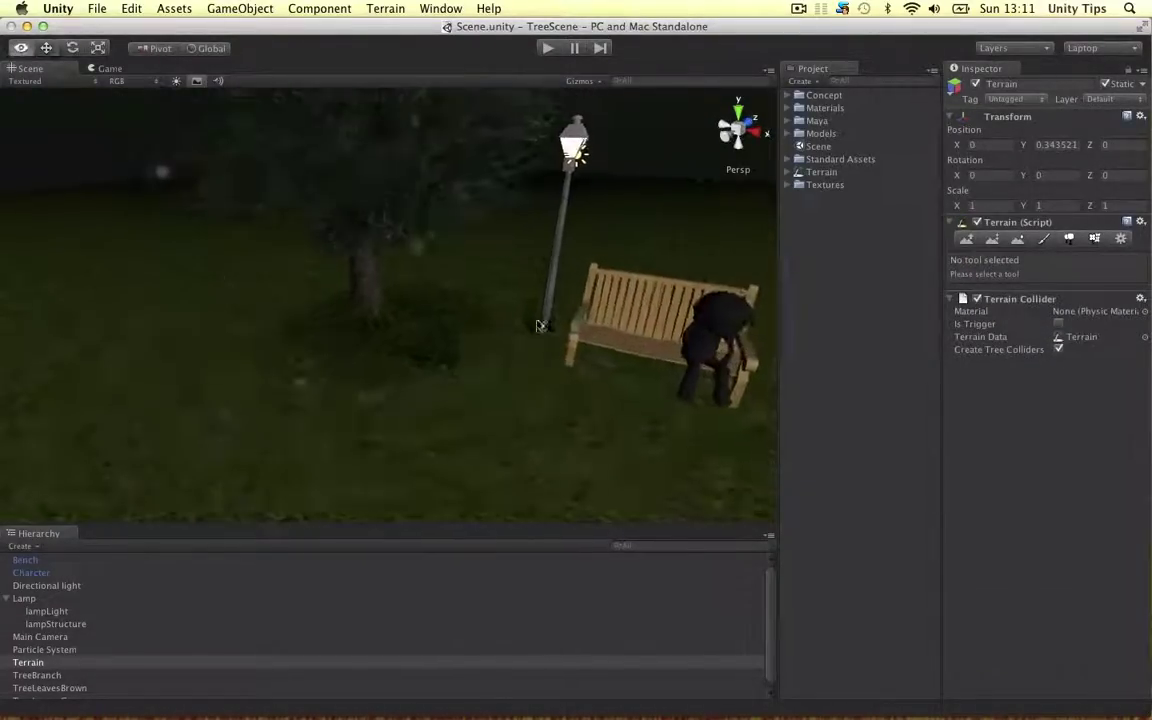
Select the street lamp's light, inspect it up close, and view it in context with the bench and character
{"action": "left_click", "coordinate": [560, 142]}
{"action": "key", "text": "f"}
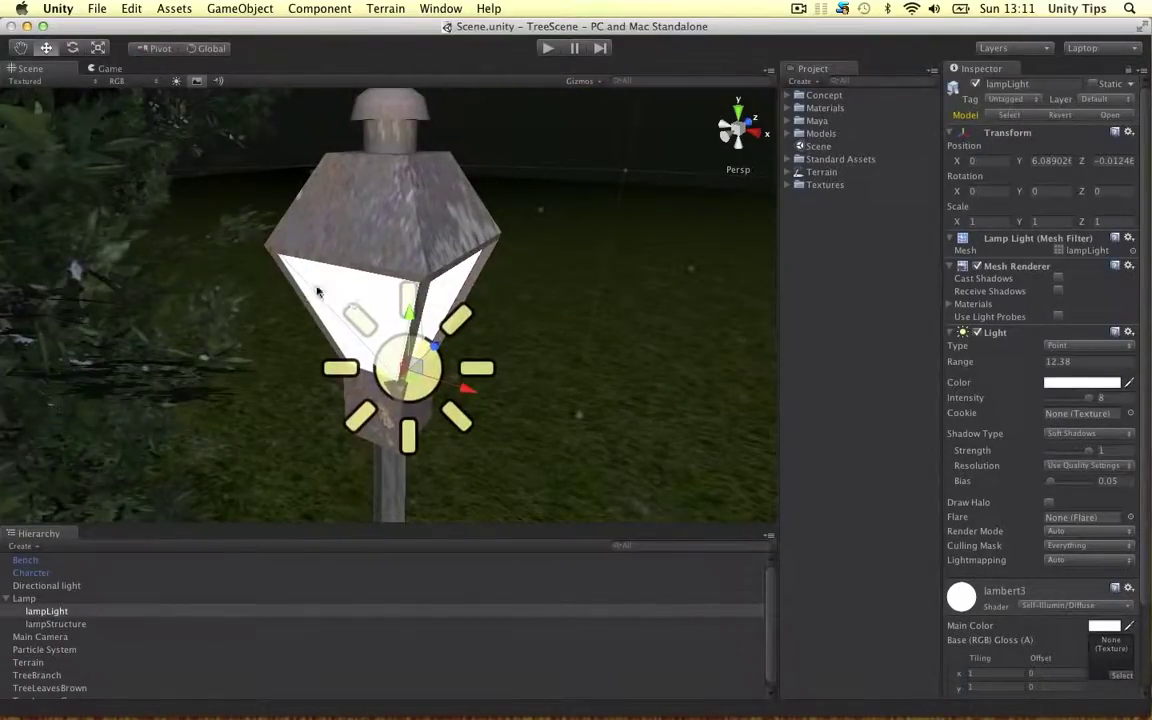
{"action": "scroll", "coordinate": [369, 309], "scroll_direction": "down", "scroll_amount": 10}
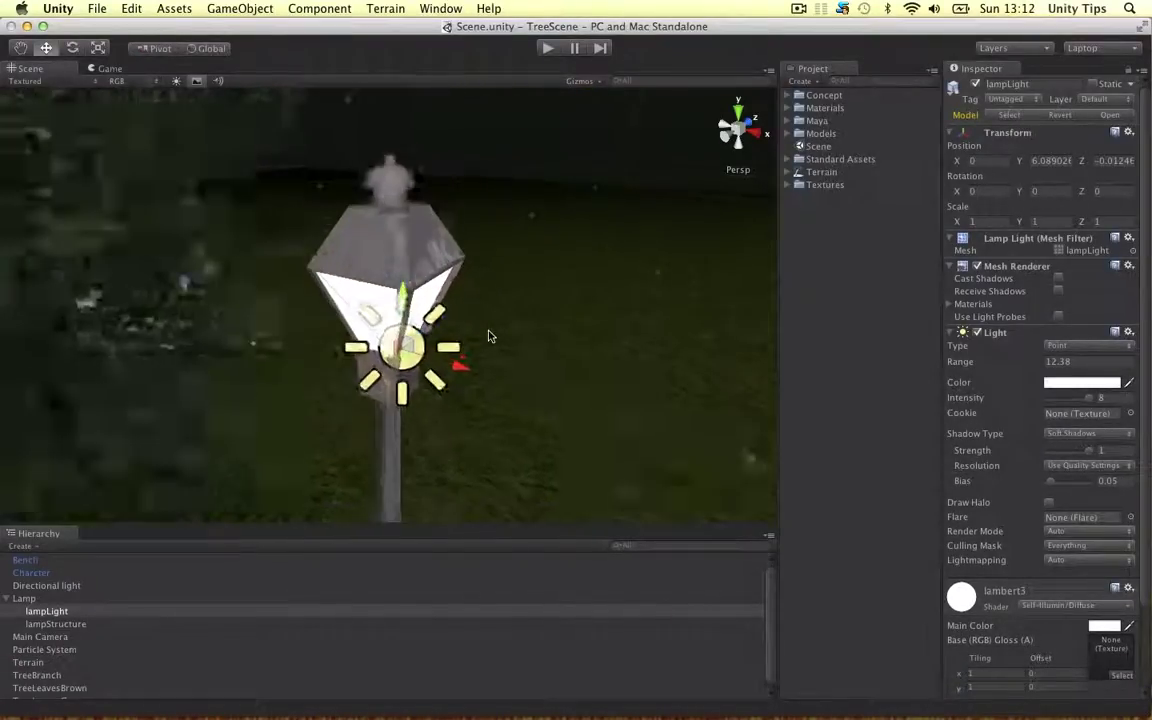
{"action": "left_click_drag", "start_coordinate": [490, 348], "coordinate": [463, 253], "text": "alt"}
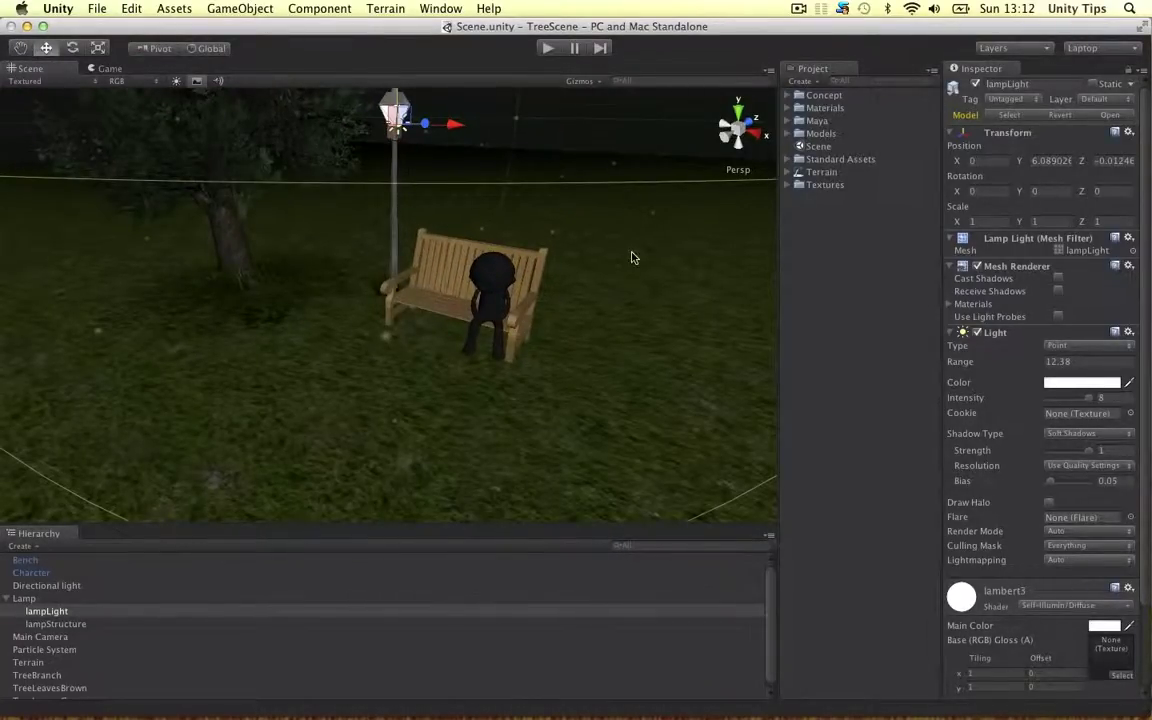